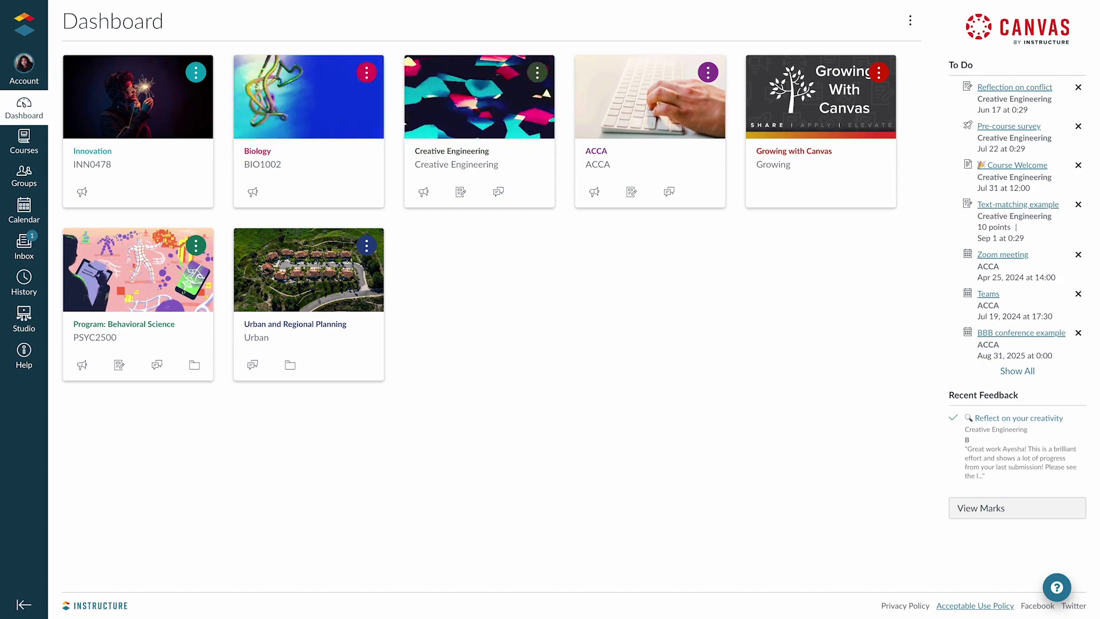
# - Check notification settings, then view and close the April 2023 calendar feed link
pyautogui.click(24, 67)
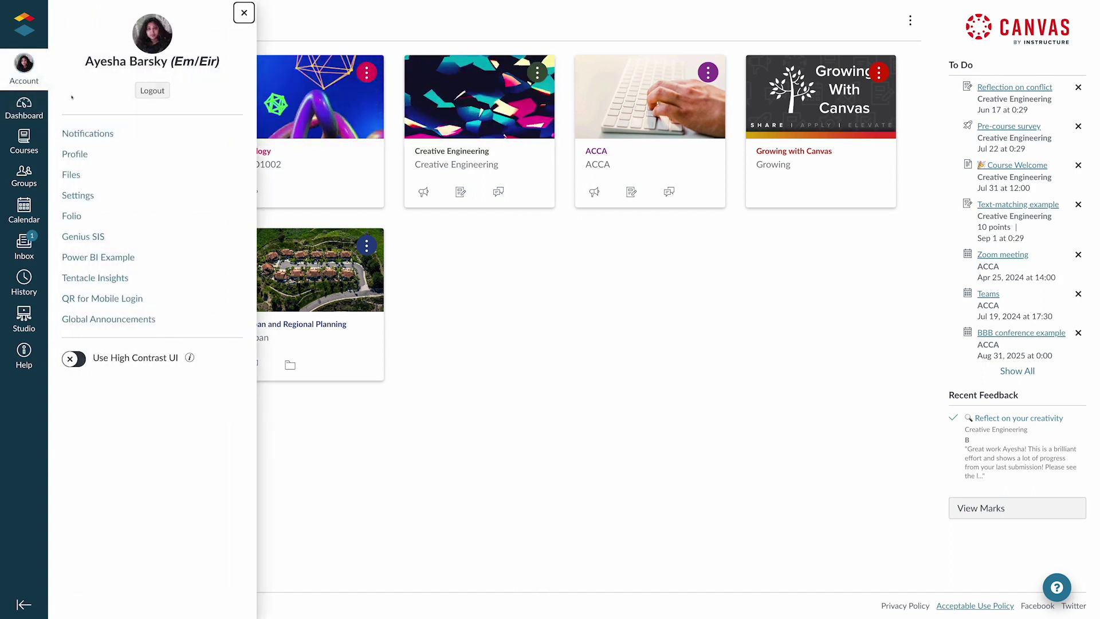
pyautogui.click(79, 133)
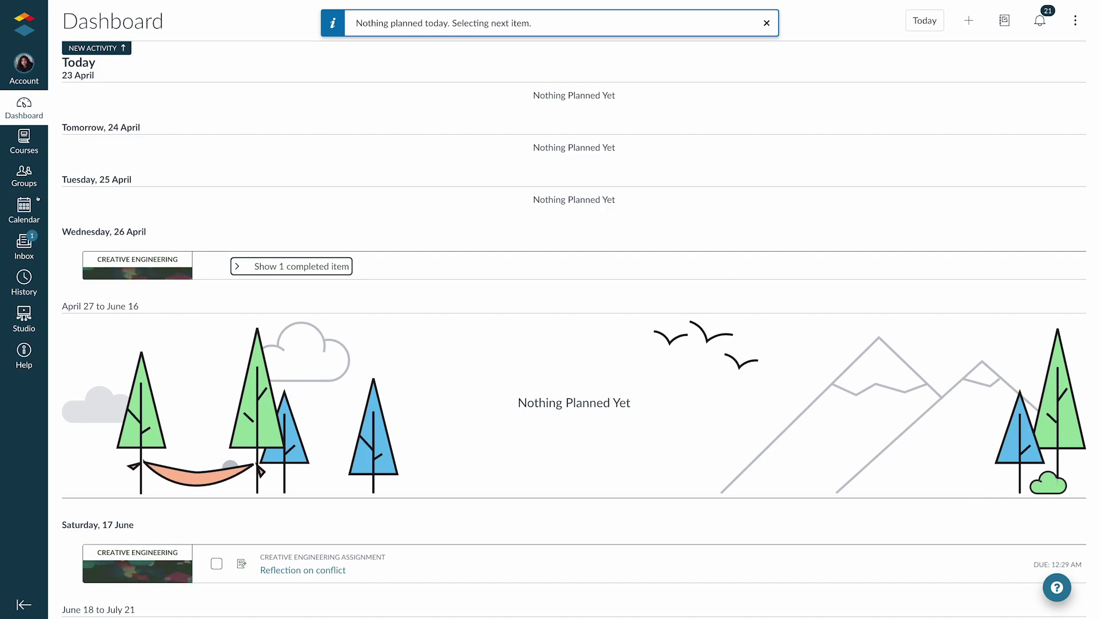
pyautogui.click(24, 211)
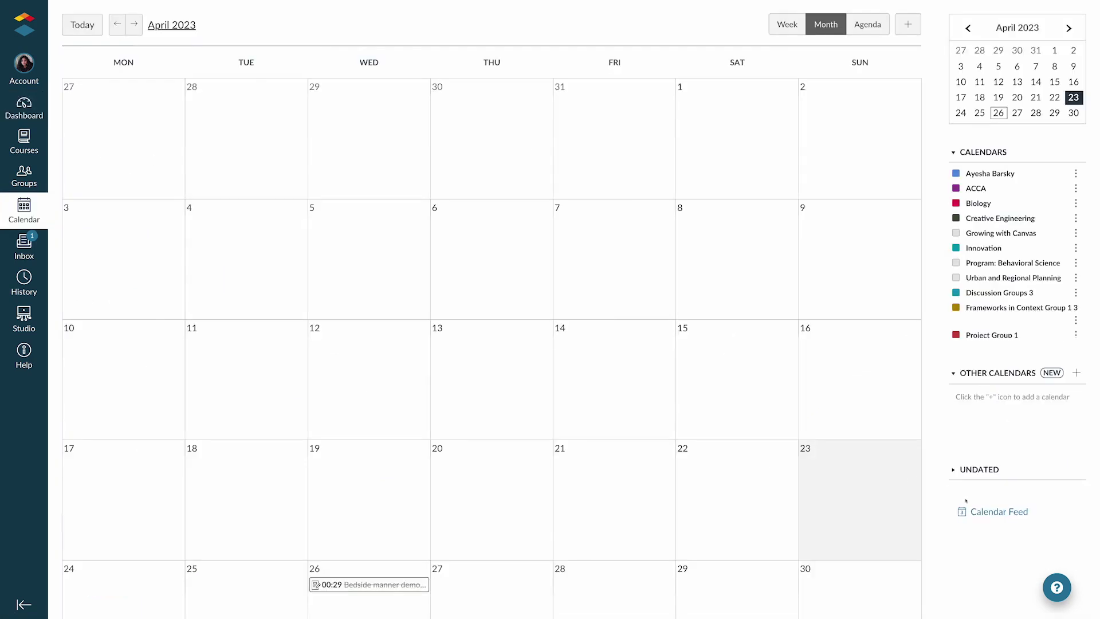
pyautogui.click(977, 511)
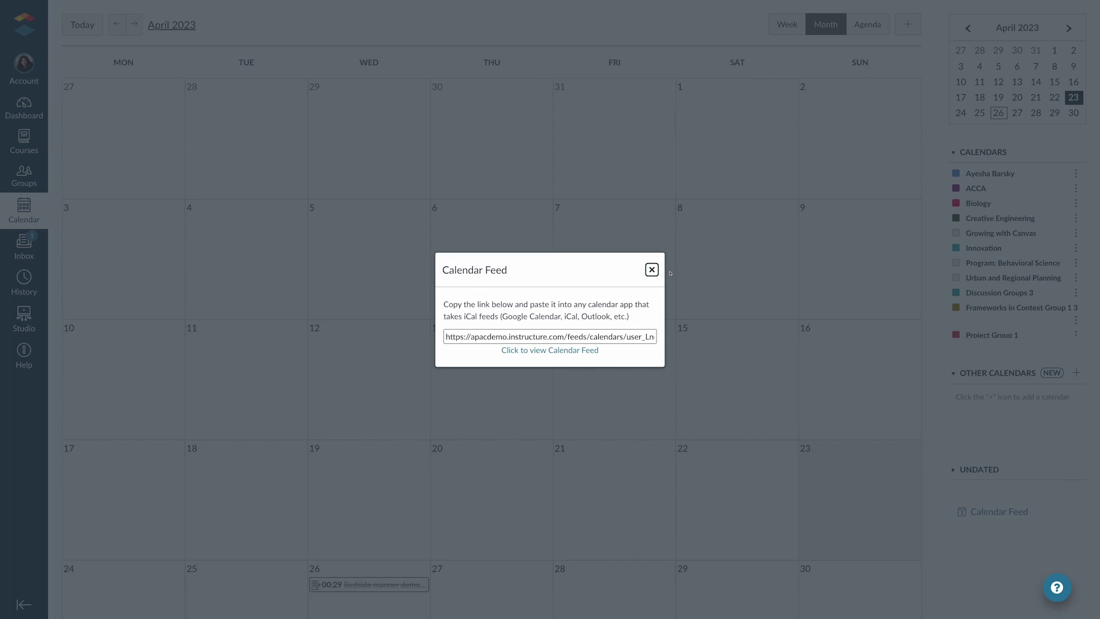
pyautogui.click(651, 268)
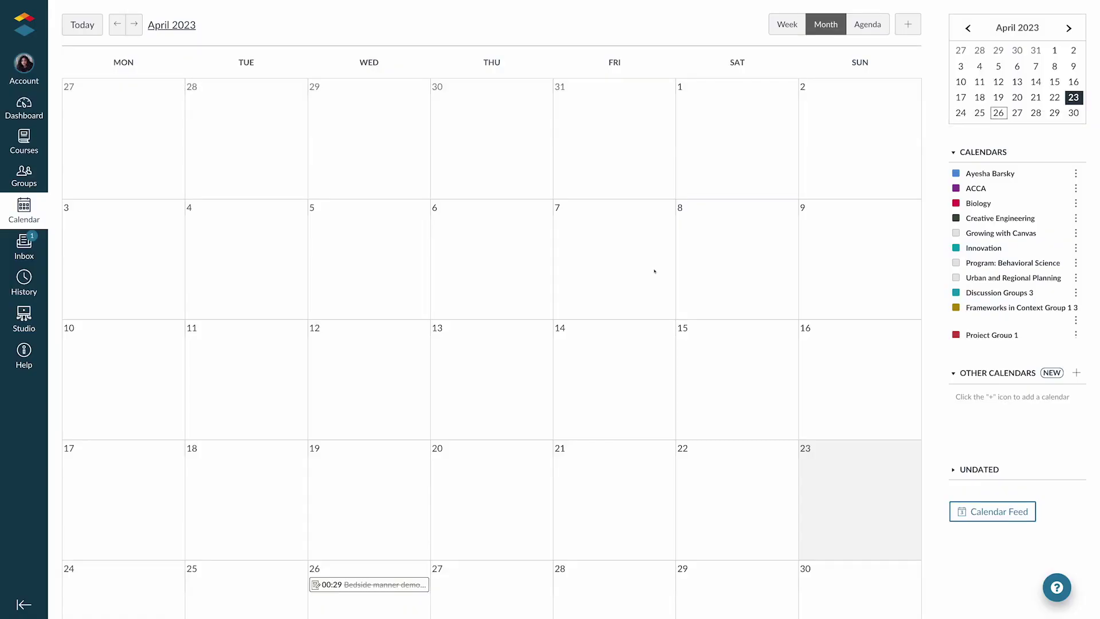
# - Browse Dashboard, Groups and Courses, then mark Creative Engineering's Course Welcome page done
pyautogui.click(36, 113)
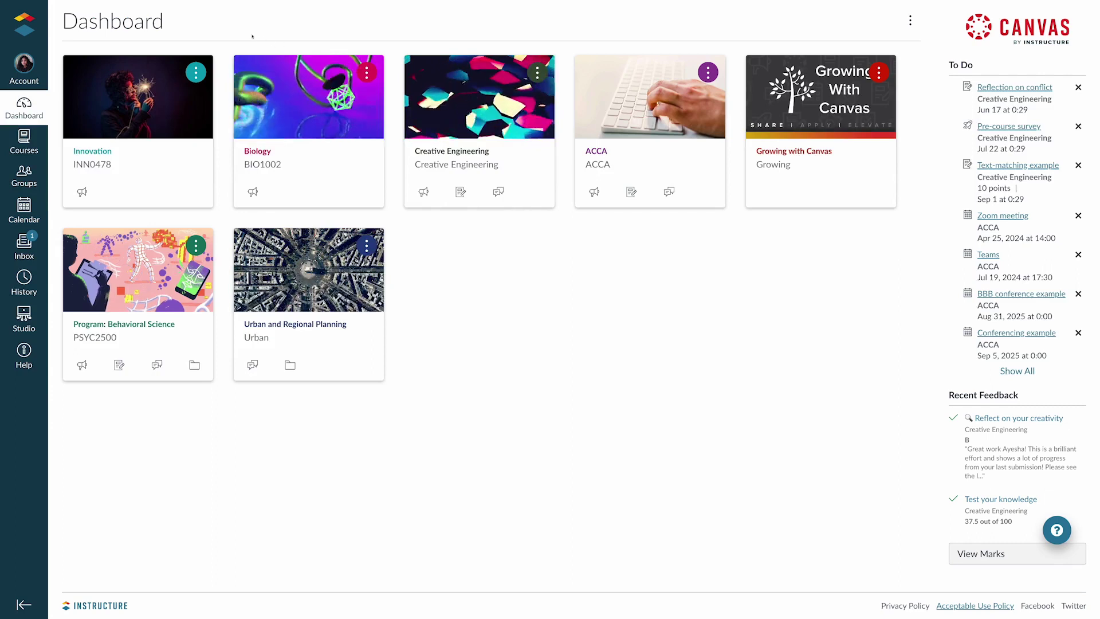
pyautogui.click(24, 176)
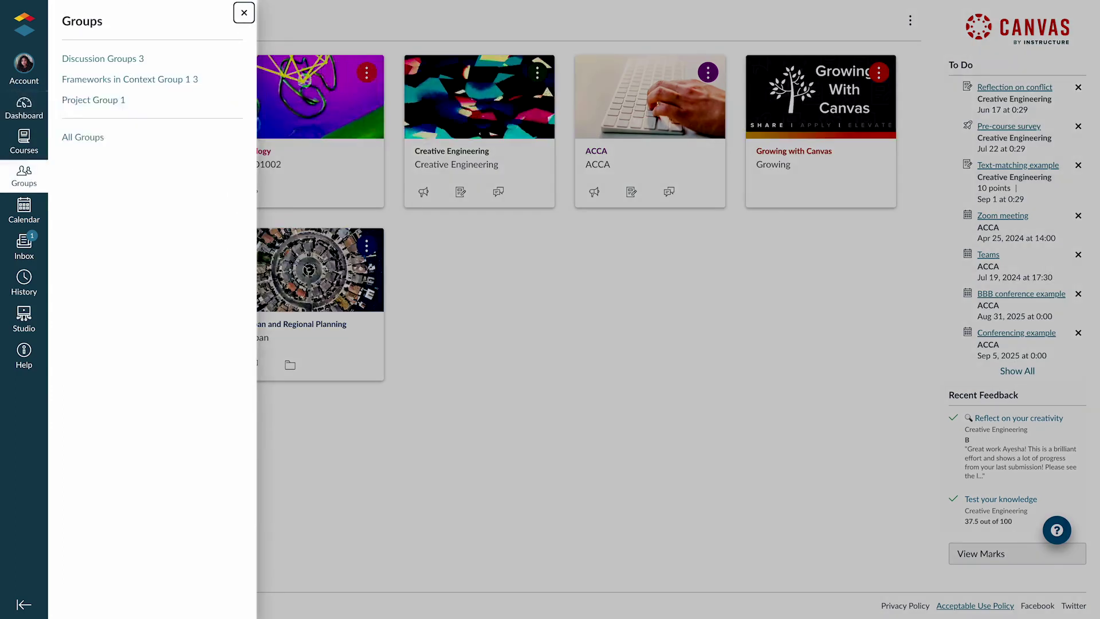
pyautogui.click(24, 142)
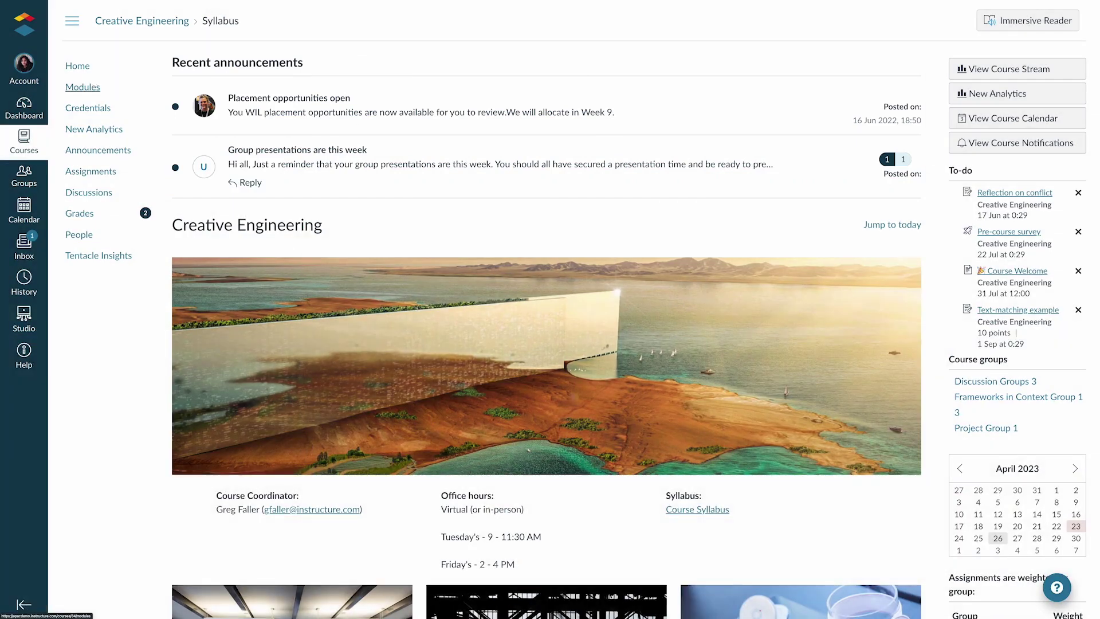
pyautogui.click(83, 87)
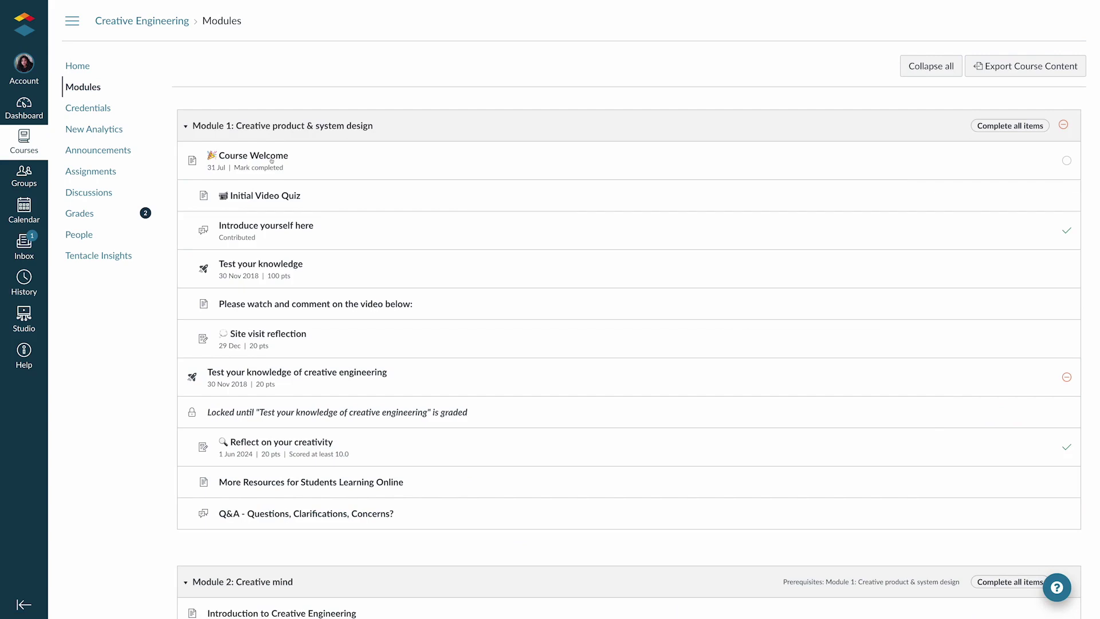
pyautogui.click(272, 161)
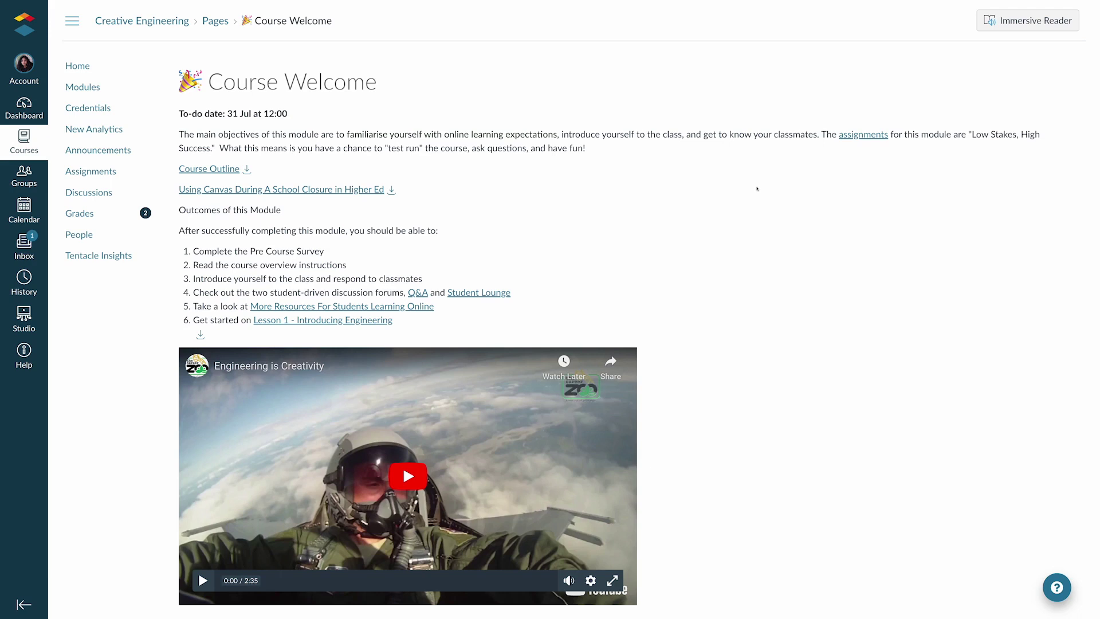
pyautogui.scroll(-5, 757, 188)
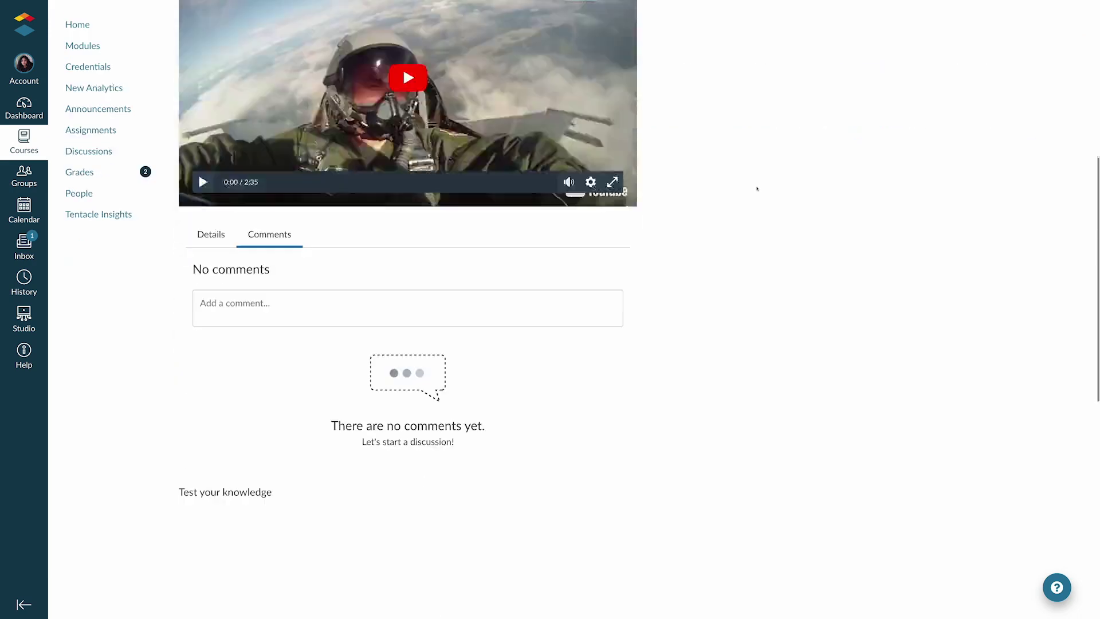
pyautogui.scroll(-4, 756, 188)
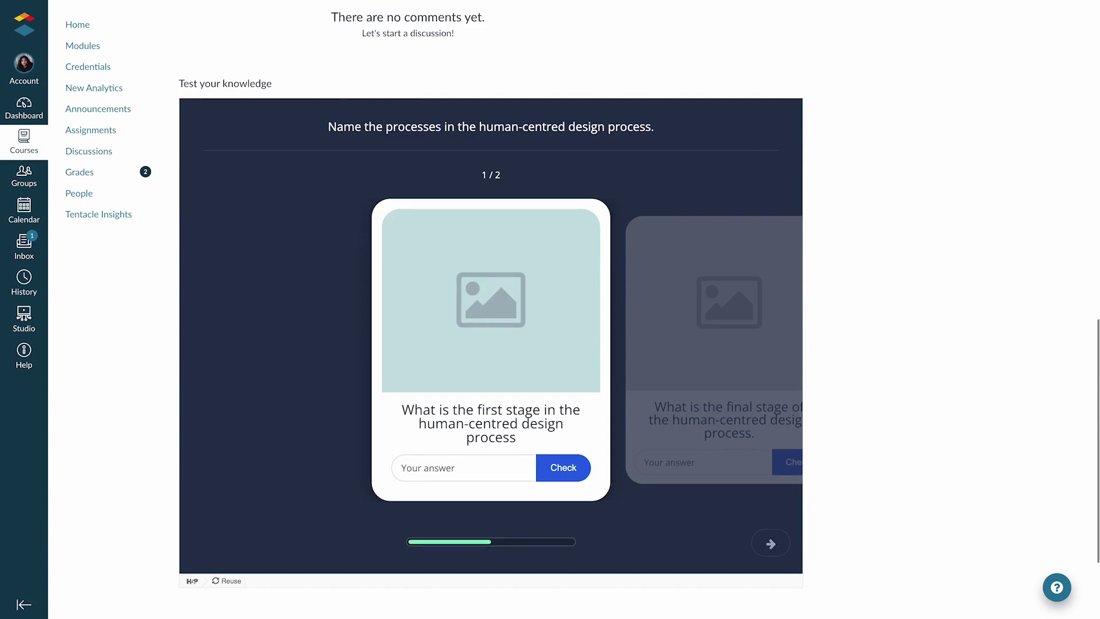
pyautogui.scroll(-2, 838, 233)
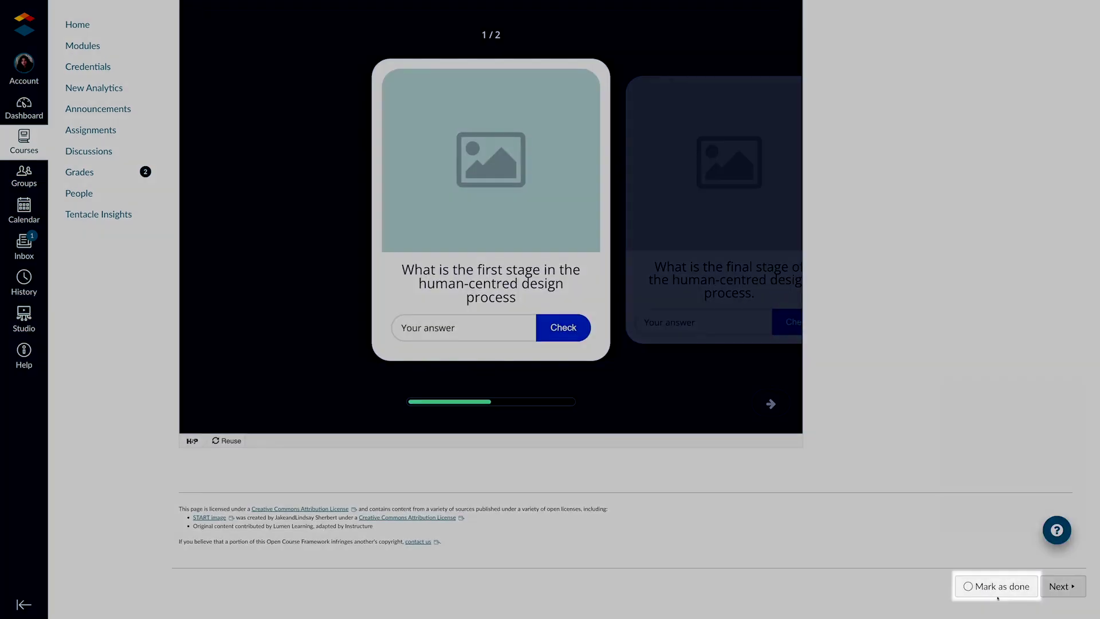
pyautogui.click(998, 588)
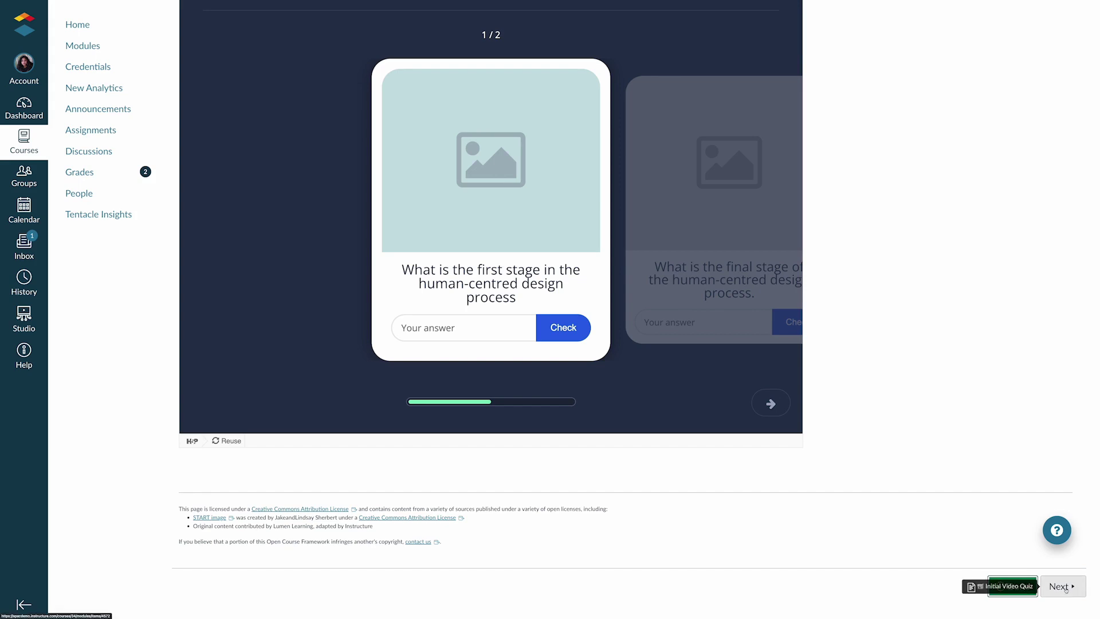
# - Resume the video quiz and answer Sloth
pyautogui.press('Tab')
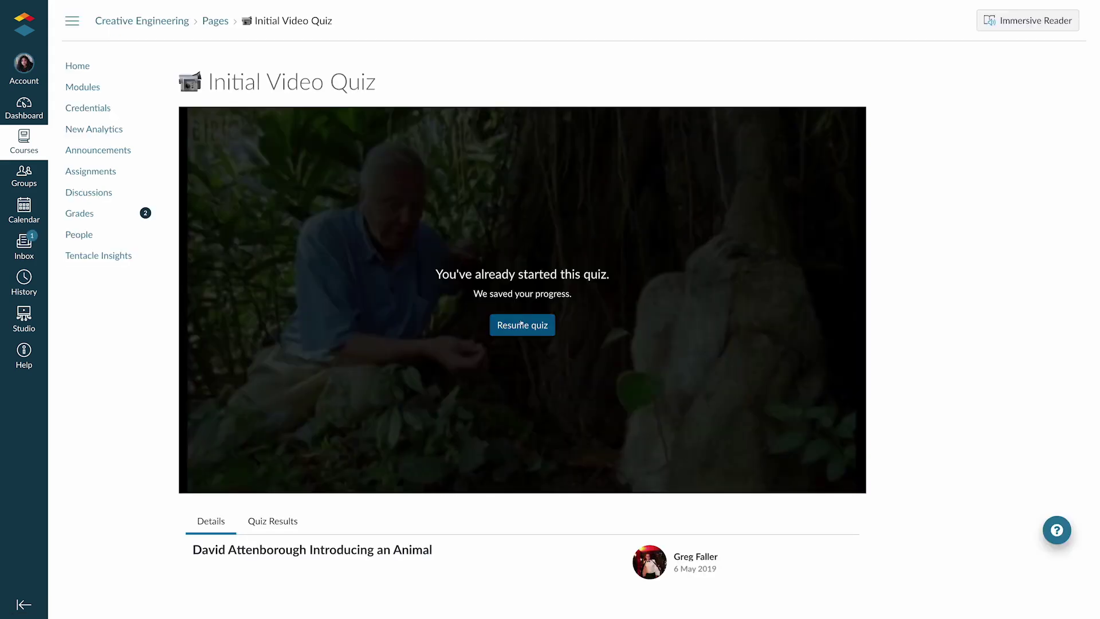
pyautogui.press('Return')
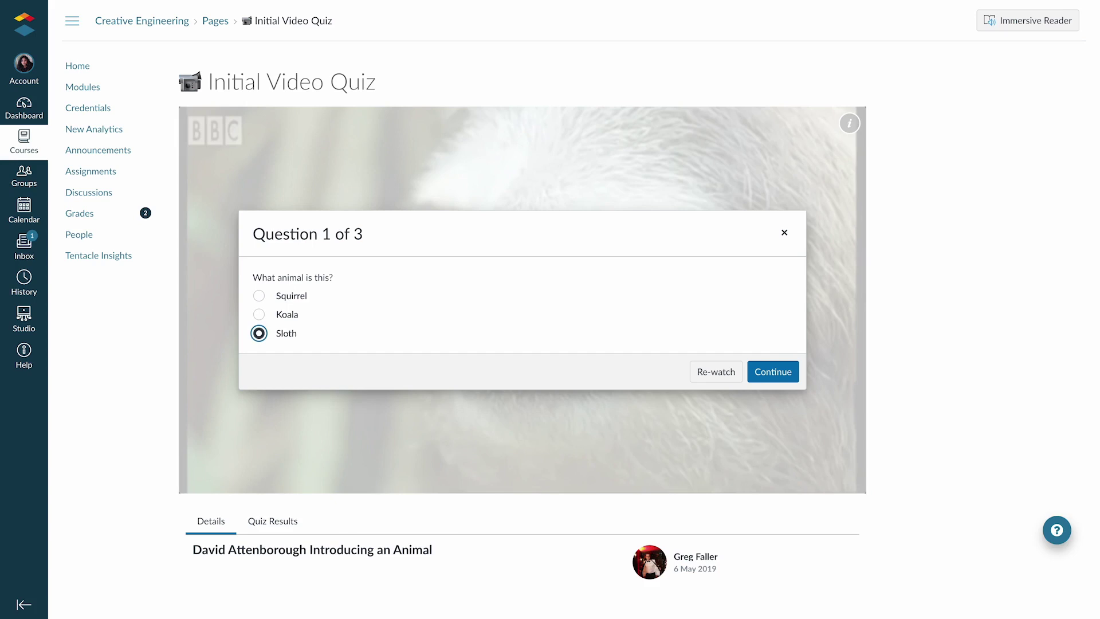
pyautogui.press('Tab')
pyautogui.press('Tab')
pyautogui.press('Return')
pyautogui.scroll(-1, 918, 395)
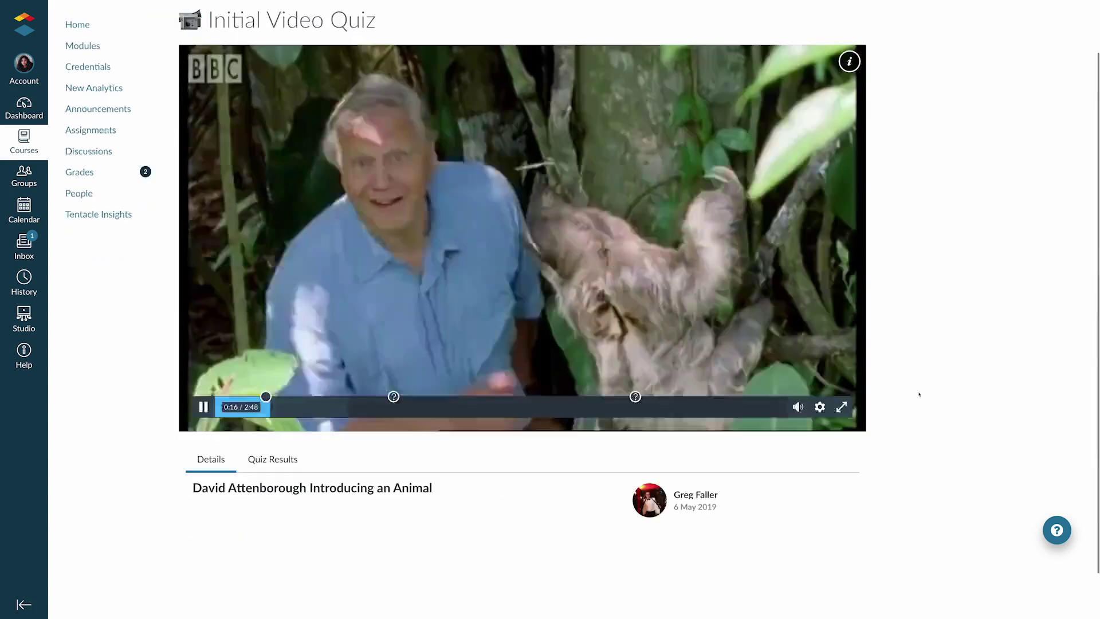
pyautogui.scroll(-1, 919, 394)
# - Paste and post an introduction reply in the Introduce yourself here discussion
pyautogui.click(1060, 585)
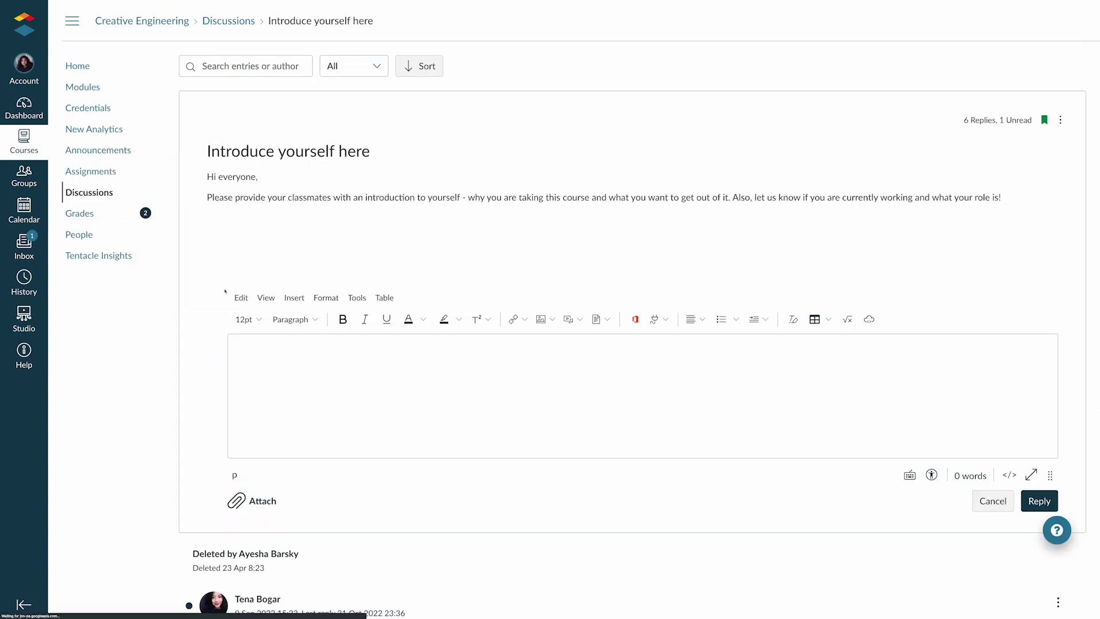
pyautogui.click(275, 375)
pyautogui.write("Hi all! My name is Ayesha and I'm looking forward to this course as I'd love to become a mechanical engineer in the future. Looking forward to virtual meeting.")
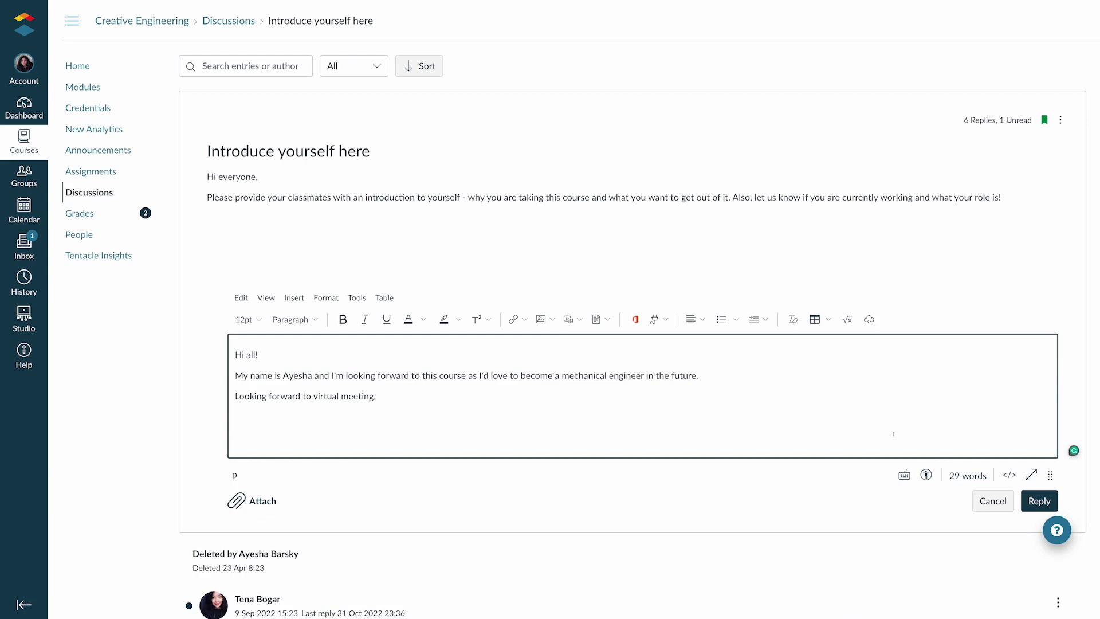
pyautogui.click(1039, 501)
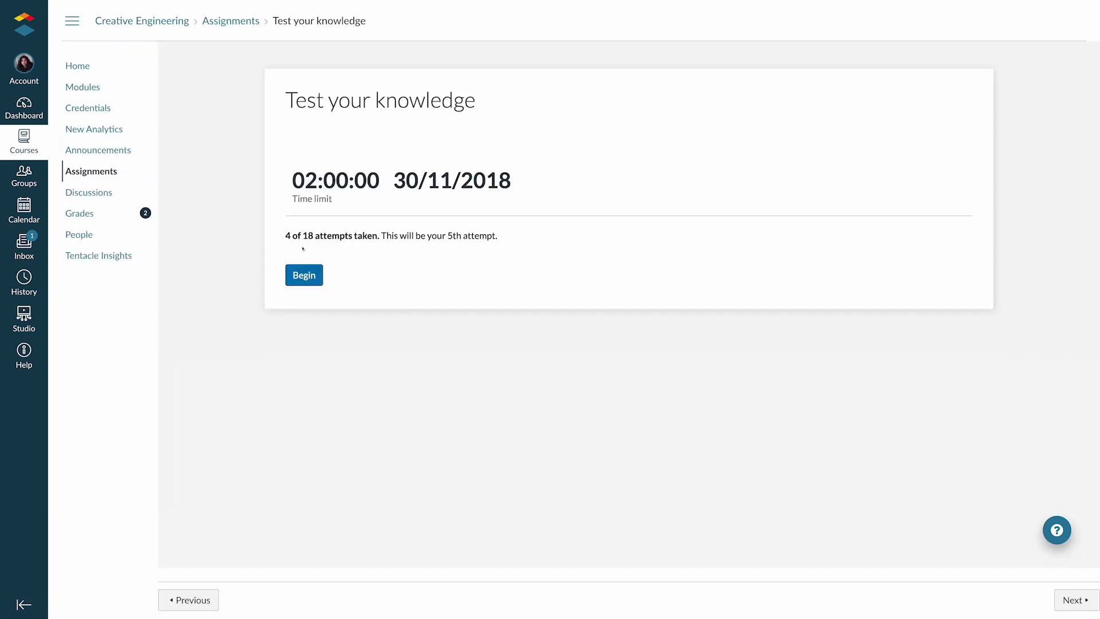
# - Answer Test your knowledge, ticking Nuisance, then retry Site visit reflection as an annotation
pyautogui.click(297, 274)
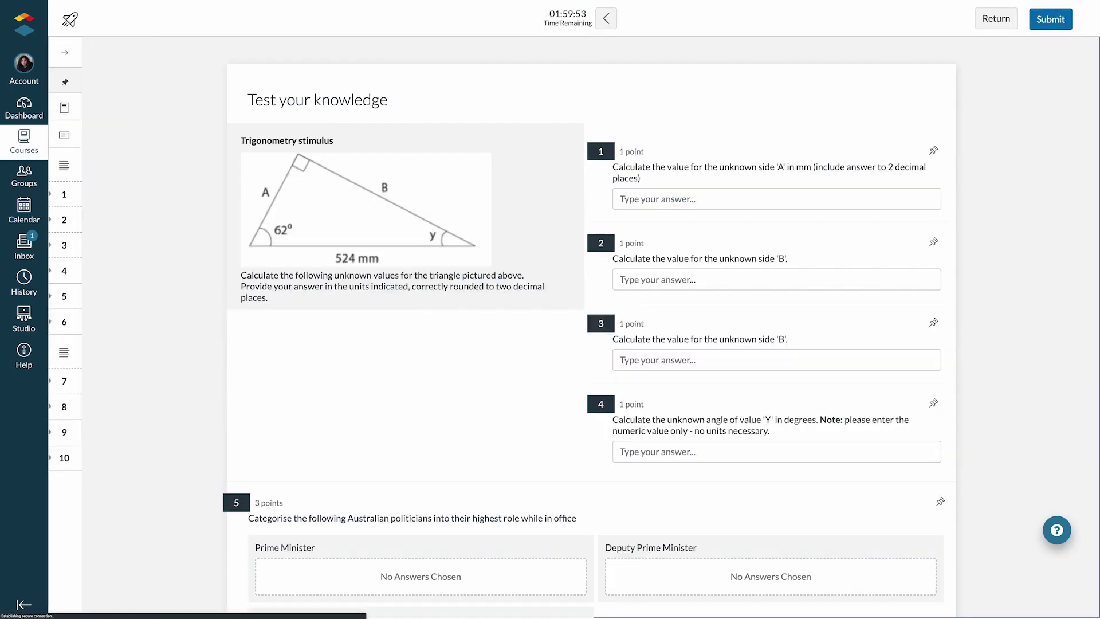
pyautogui.write('246')
pyautogui.press('Tab')
pyautogui.press('Tab')
pyautogui.write('326')
pyautogui.press('Tab')
pyautogui.press('Tab')
pyautogui.write('28')
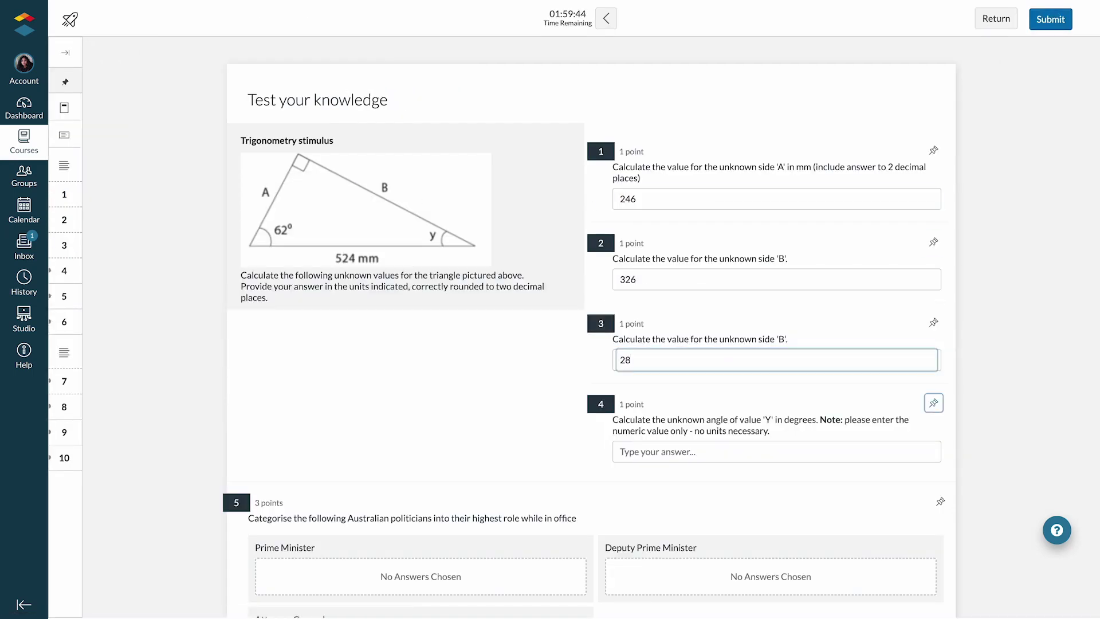
pyautogui.write('28')
pyautogui.scroll(-3, 679, 281)
pyautogui.moveTo(430, 494); pyautogui.dragTo(368, 402)
pyautogui.moveTo(676, 493); pyautogui.dragTo(413, 343)
pyautogui.scroll(-5, 469, 352)
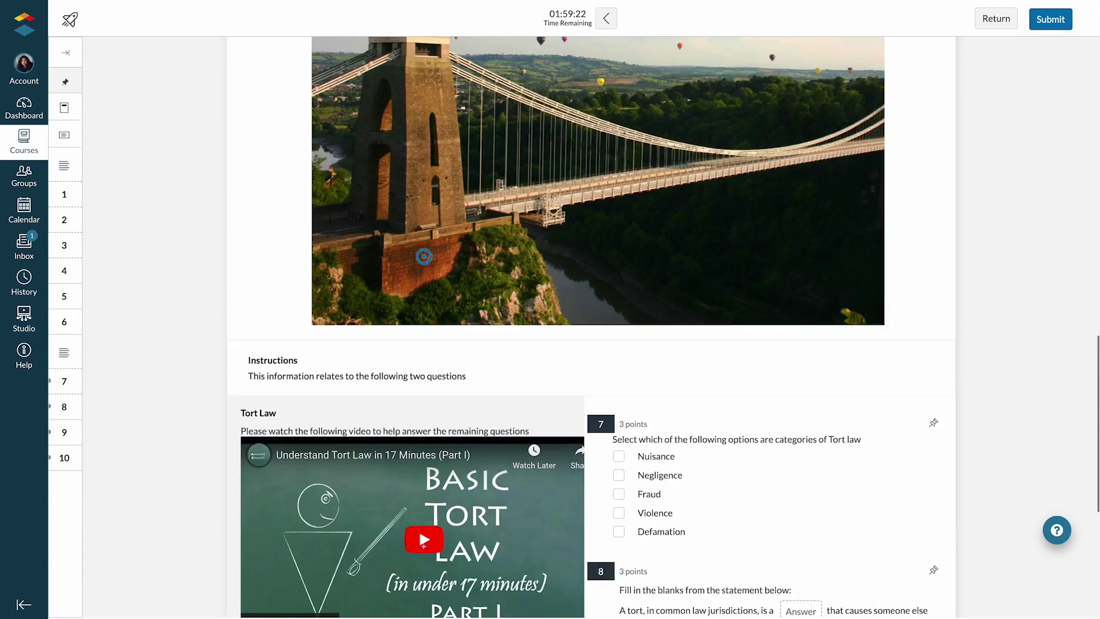
pyautogui.click(618, 319)
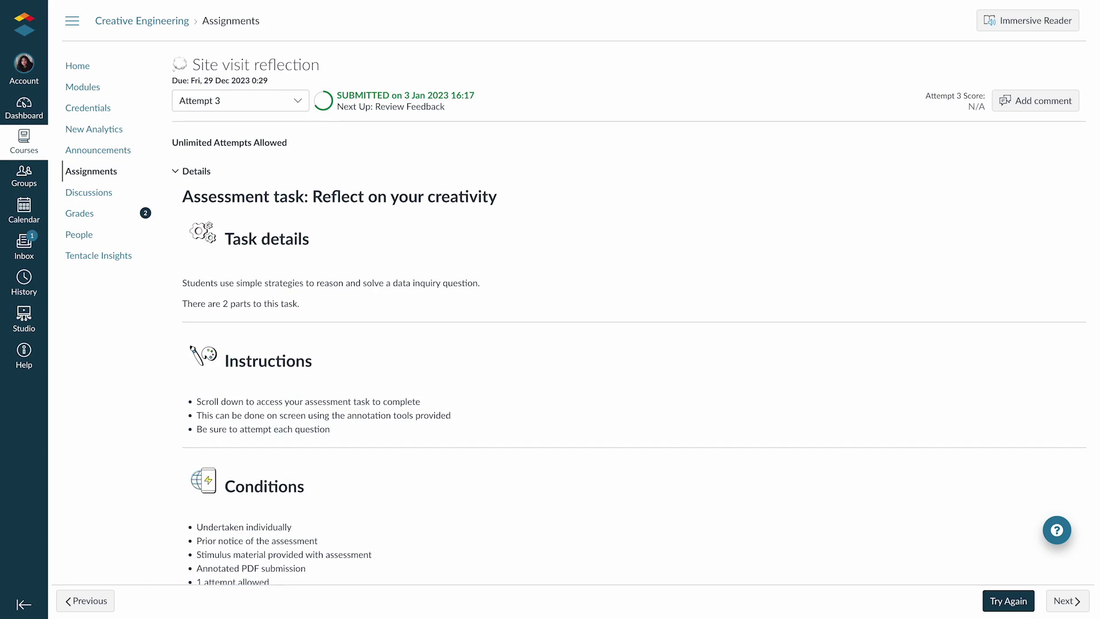
pyautogui.click(1008, 601)
pyautogui.scroll(-4, 619, 376)
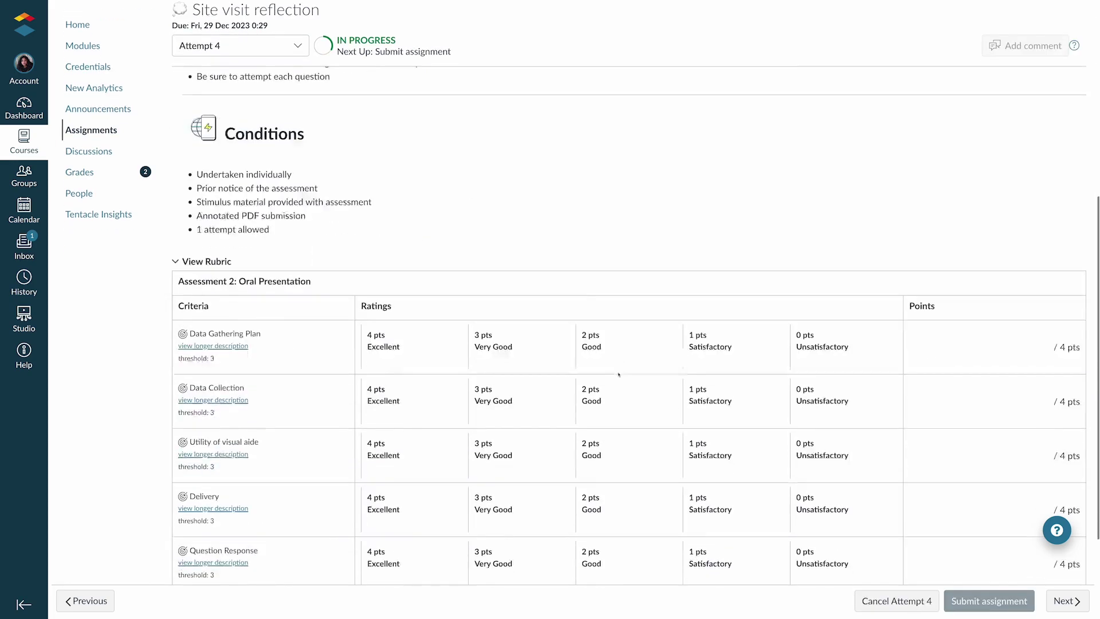
pyautogui.scroll(-2, 618, 376)
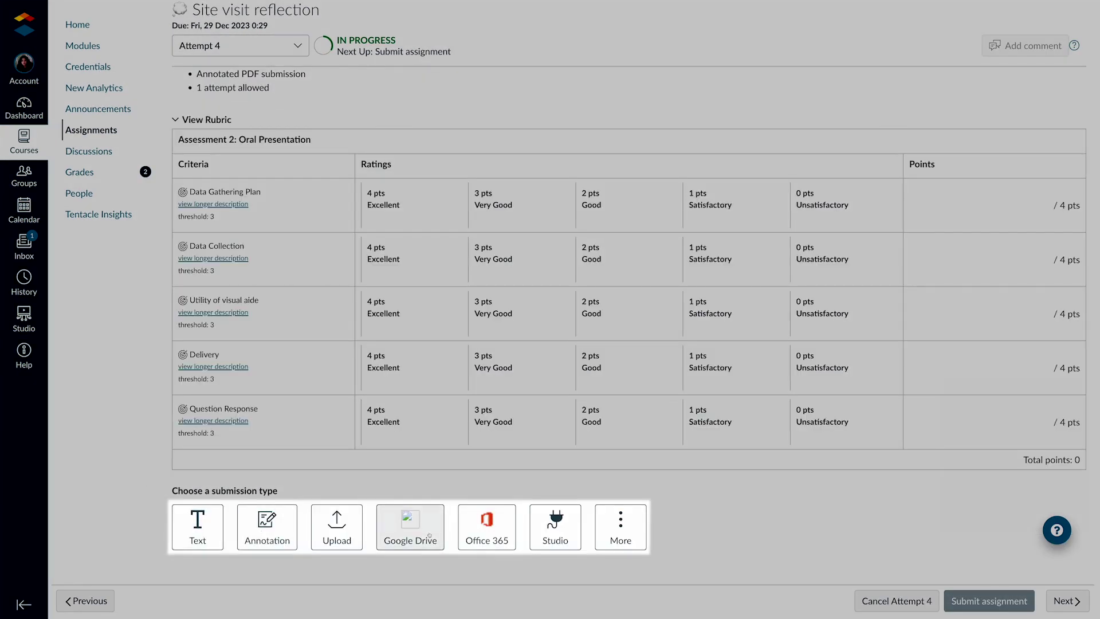
pyautogui.click(261, 526)
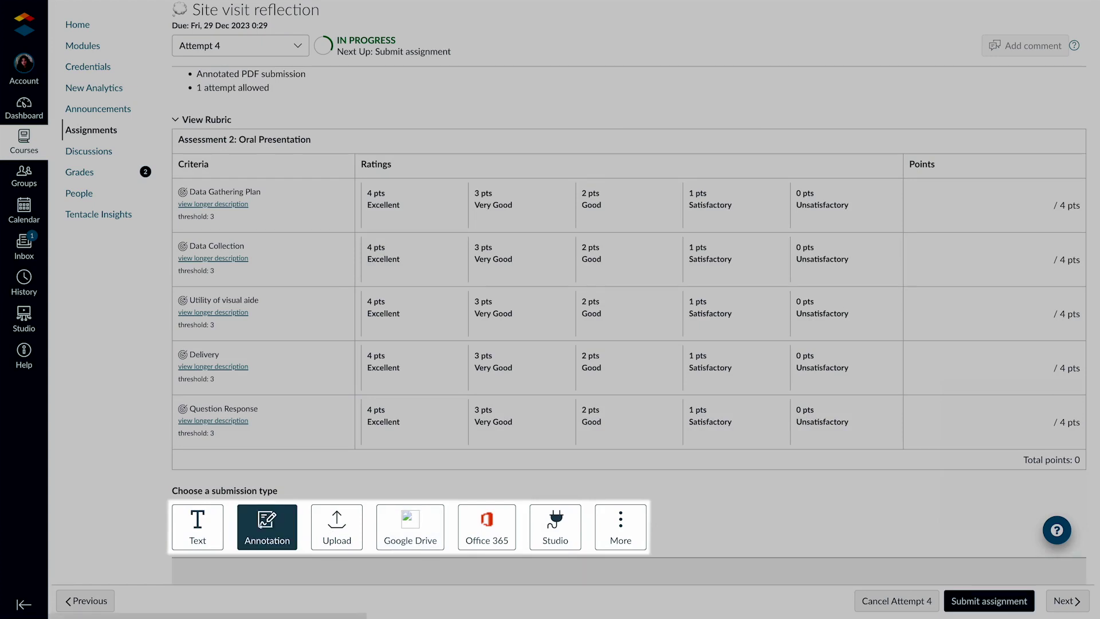
pyautogui.scroll(-3, 667, 583)
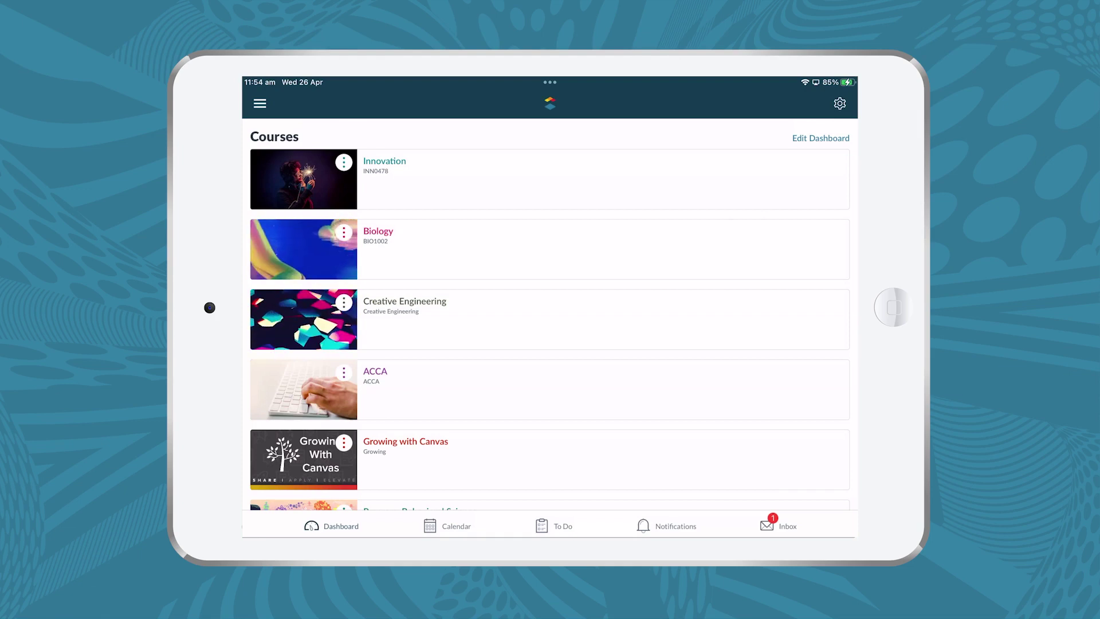
# - Subscribe to the calendar feed in app settings, then open the Site visit reflection assignment
pyautogui.click(260, 104)
pyautogui.click(293, 282)
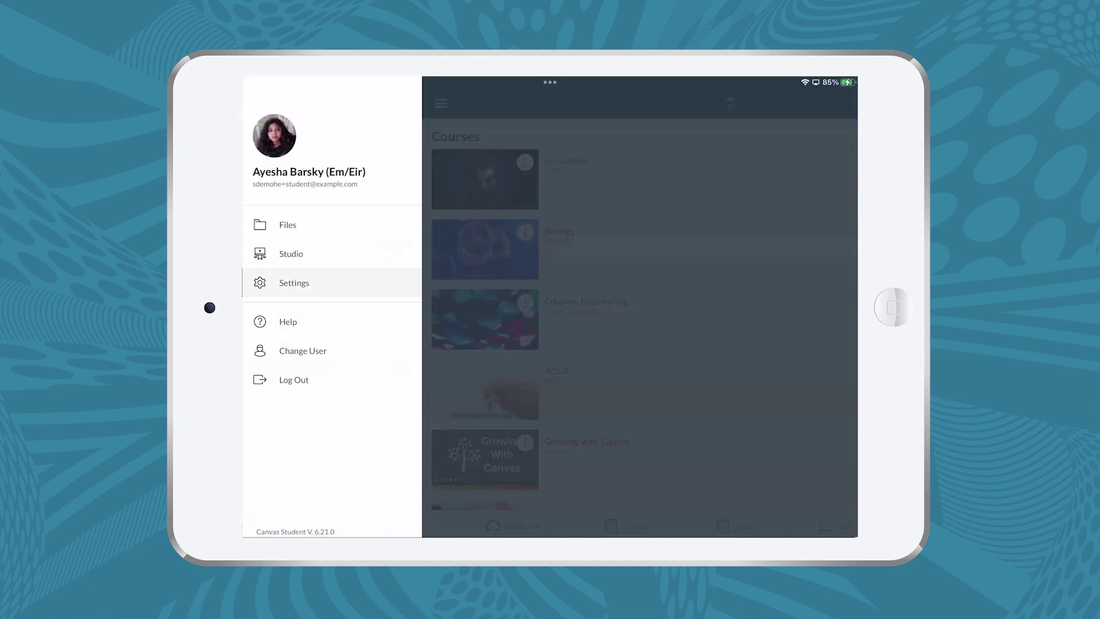
pyautogui.click(449, 364)
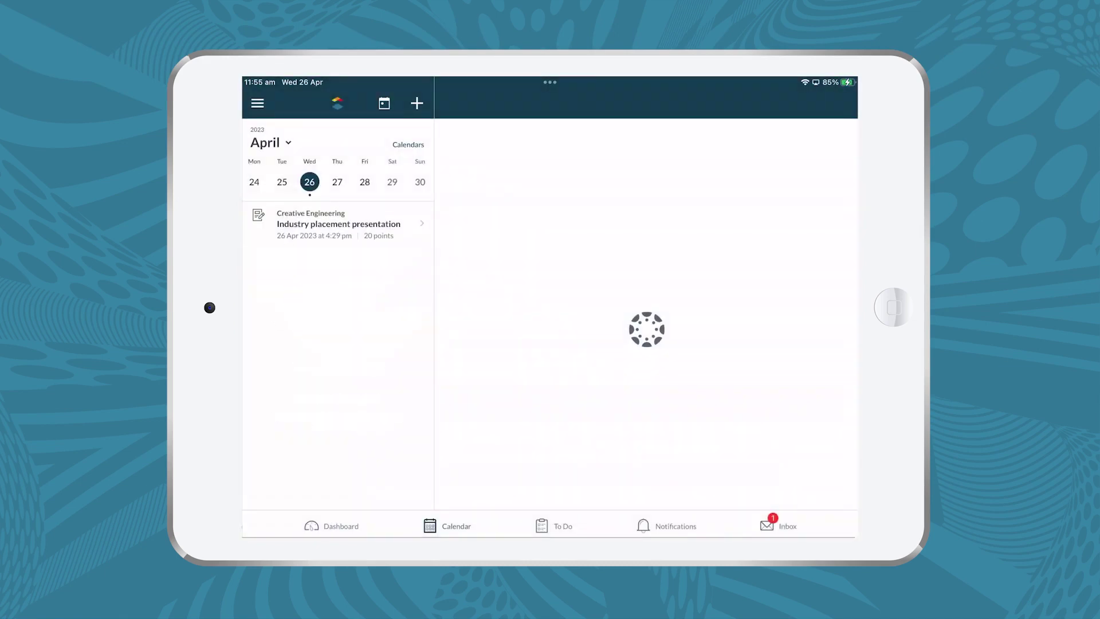
pyautogui.click(337, 224)
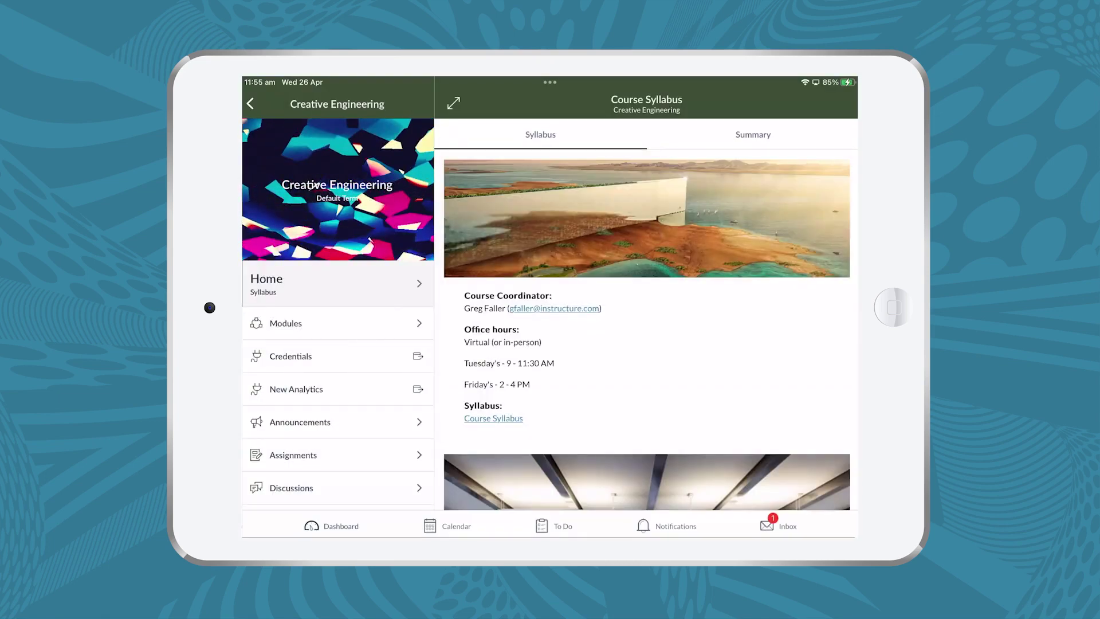
pyautogui.click(331, 358)
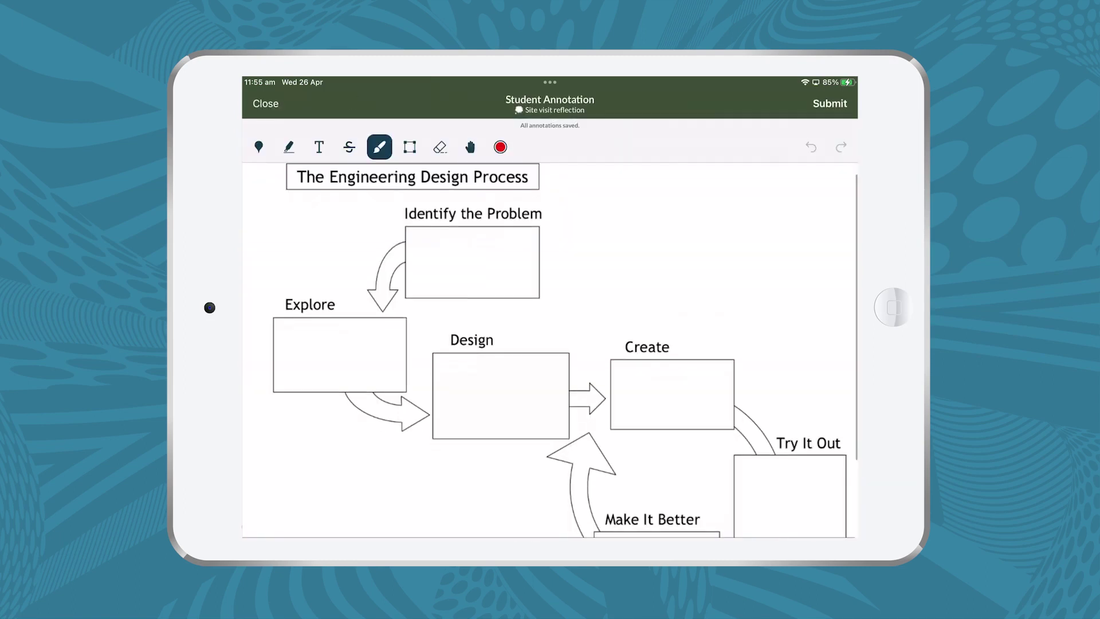
# - Handwrite notes in the Identify the Problem box and, in yellow, the Explore box
pyautogui.moveTo(414, 250); pyautogui.dragTo(498, 240)
pyautogui.click(500, 147)
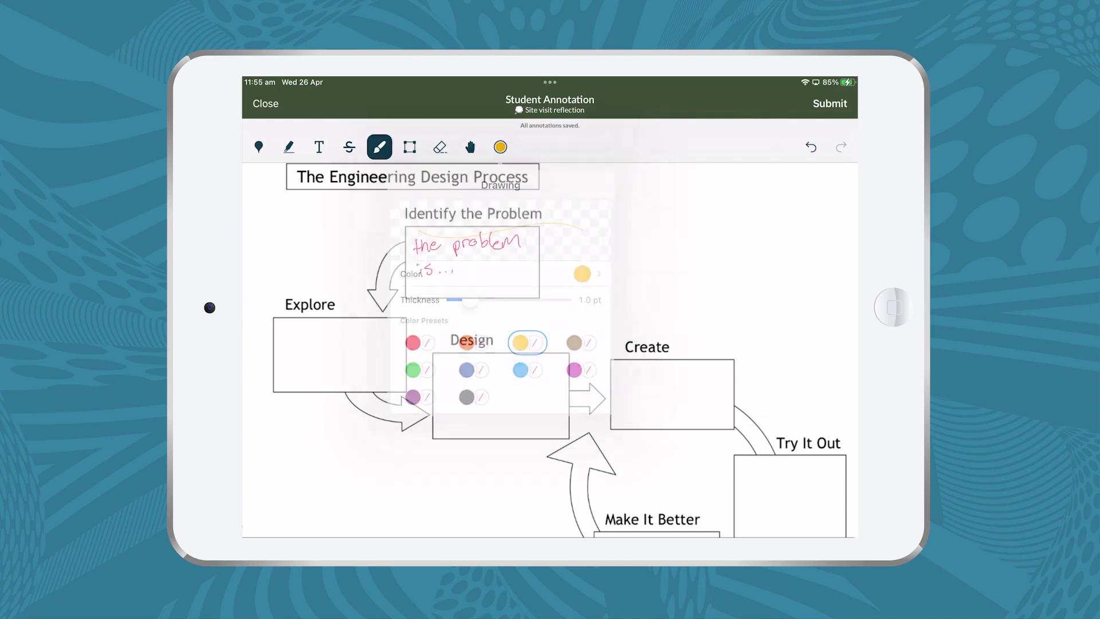
pyautogui.click(590, 339)
pyautogui.click(285, 327)
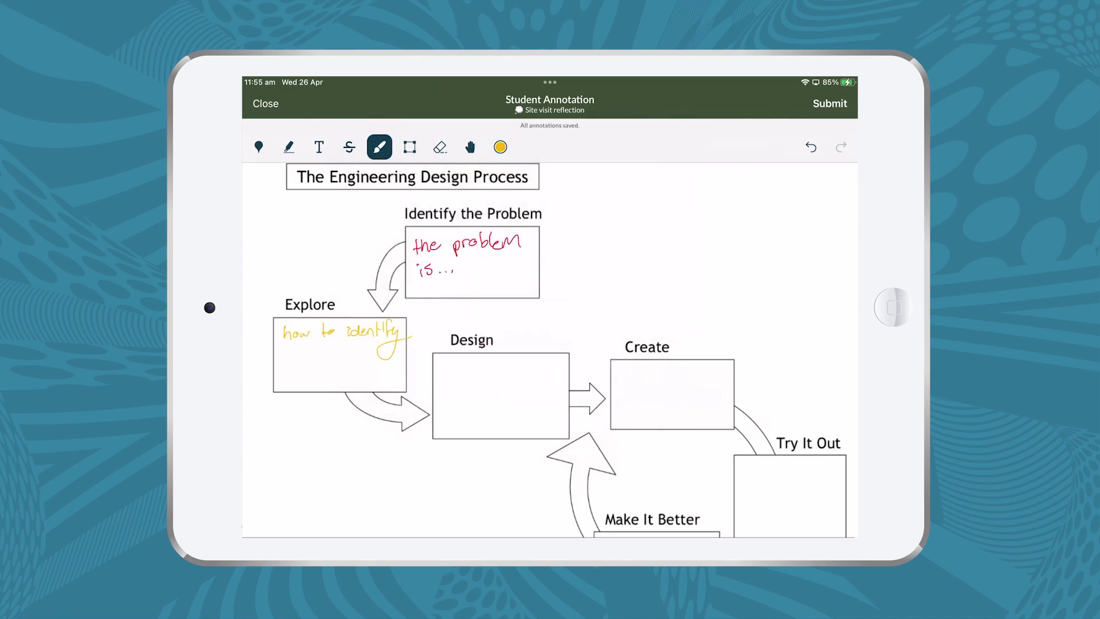
# - Post a pinned comment beside the diagram and submit the annotated assignment
pyautogui.click(258, 147)
pyautogui.click(570, 233)
pyautogui.write('And')
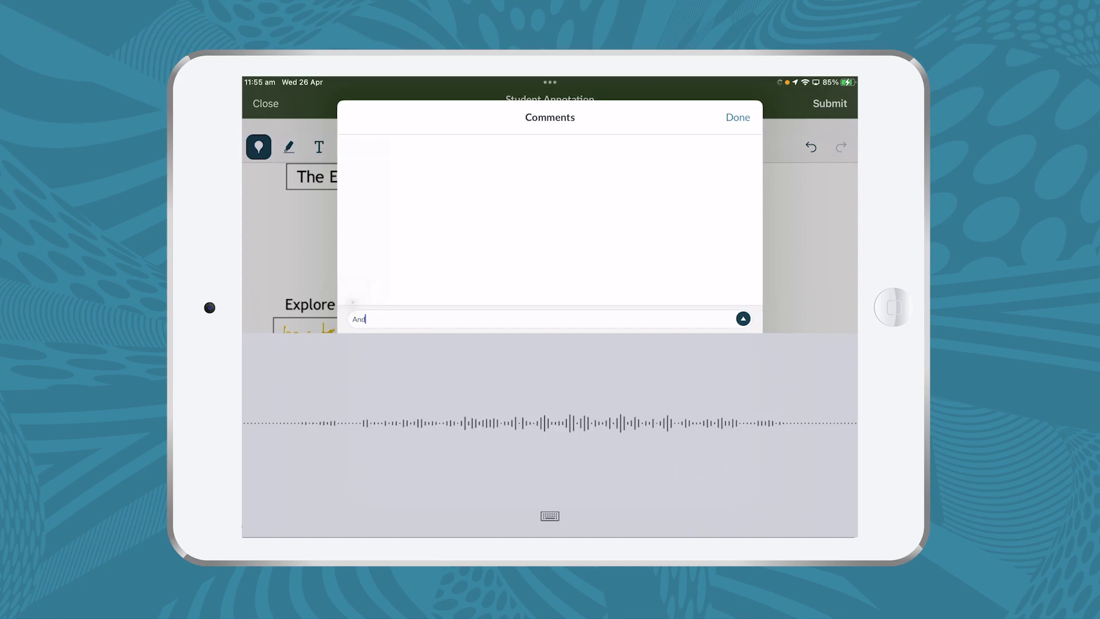
pyautogui.click(550, 516)
pyautogui.click(738, 117)
pyautogui.click(410, 147)
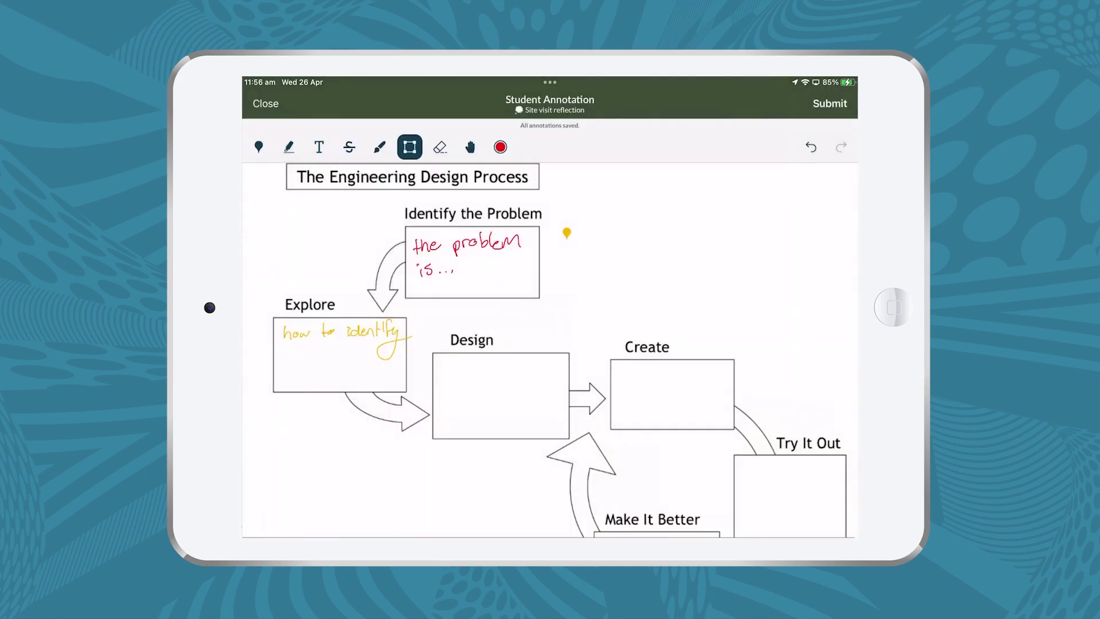
pyautogui.click(830, 103)
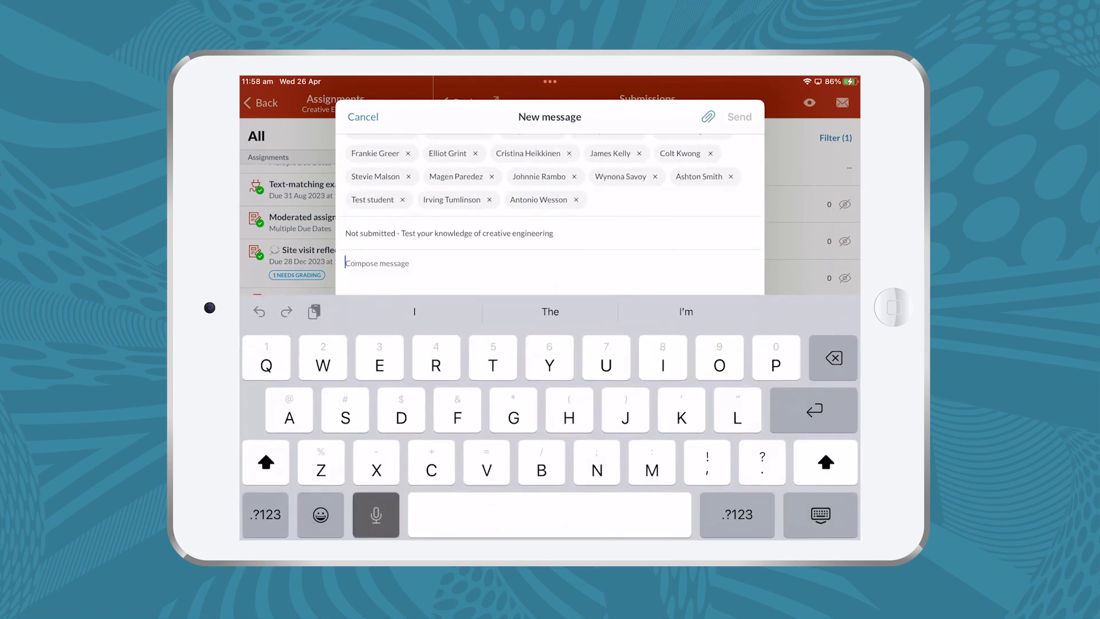
# - Rescore the rubric: Data Gathering Plan 4, Data Collection 3, Delivery 3, Utility of visual aide 2
pyautogui.click(376, 515)
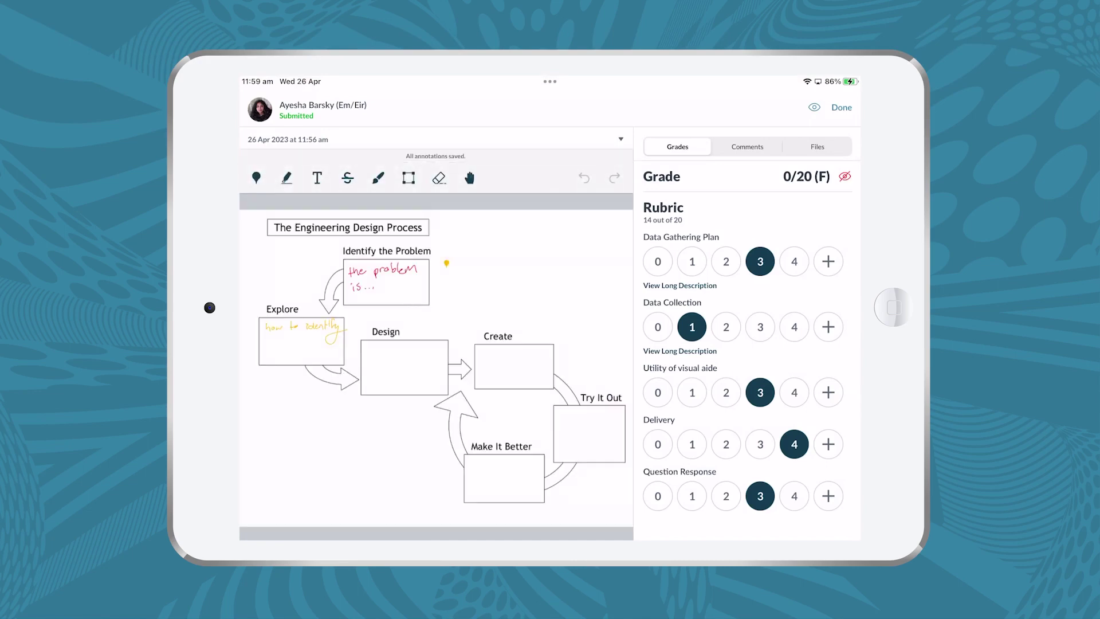
pyautogui.click(680, 286)
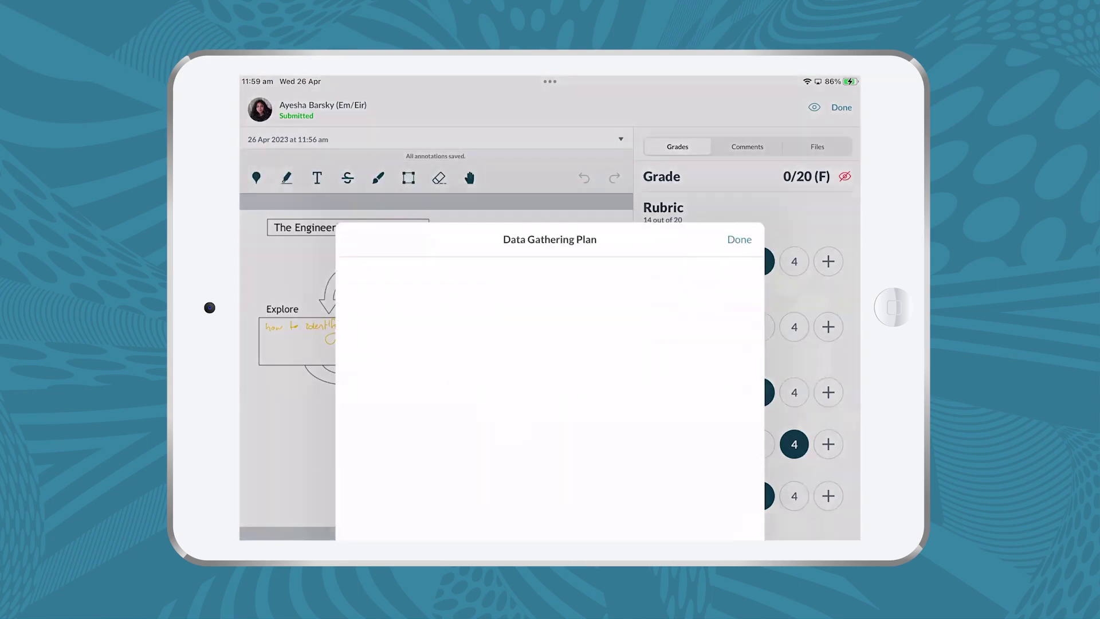
pyautogui.click(739, 115)
pyautogui.click(794, 262)
pyautogui.click(760, 326)
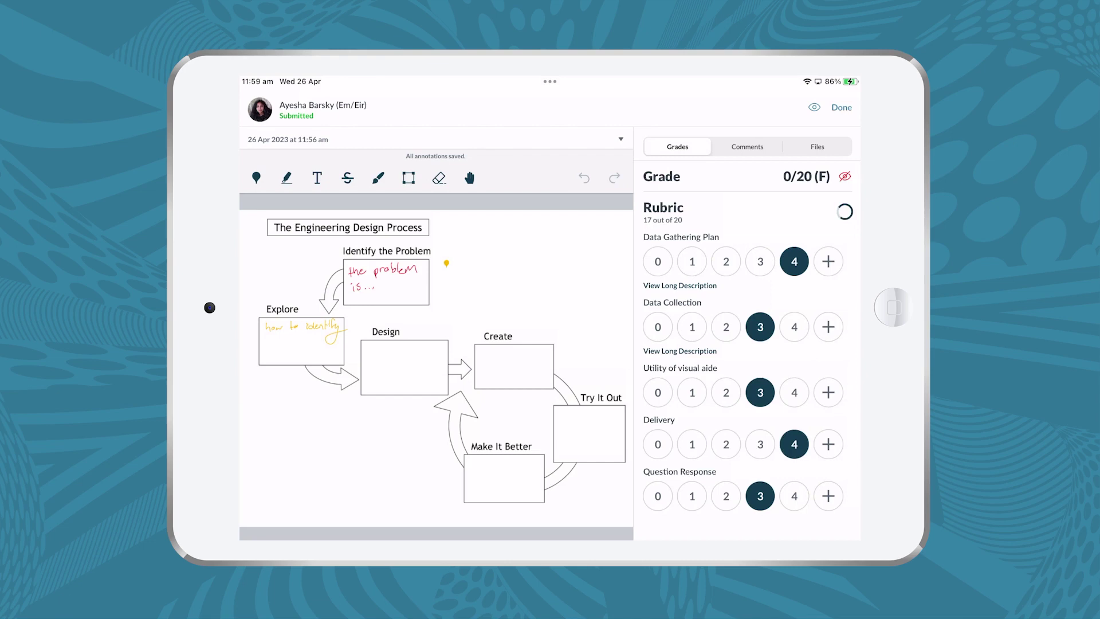
pyautogui.click(759, 444)
pyautogui.click(726, 392)
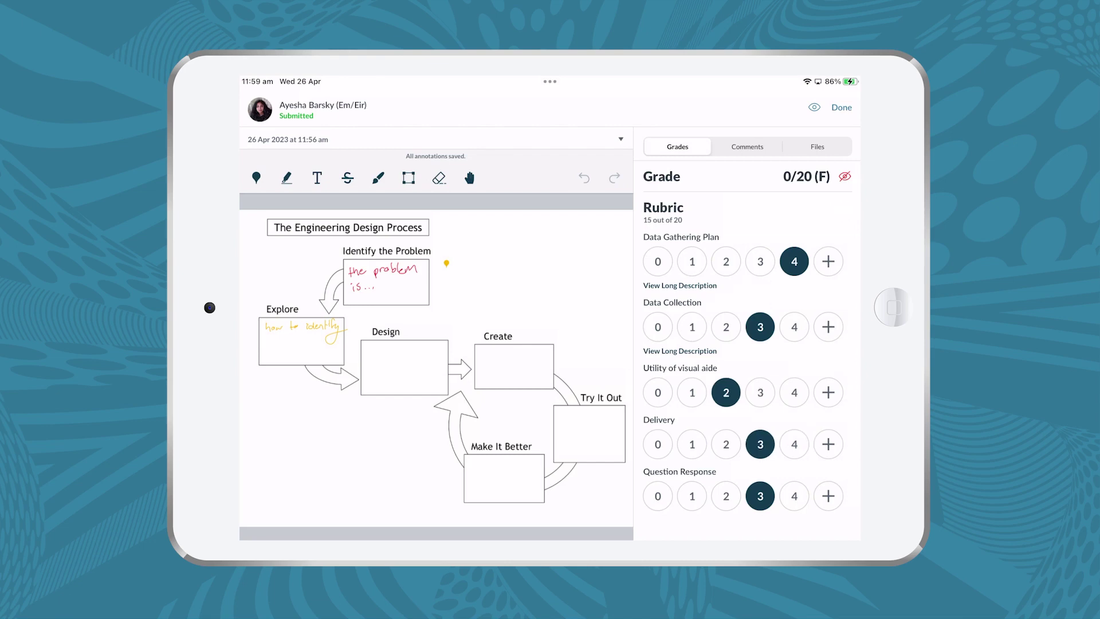
# - Circle the Identify the Problem box in yellow, add a tick, and dictate a comment on it
pyautogui.click(379, 177)
pyautogui.moveTo(462, 253)
pyautogui.mouseDown()
pyautogui.moveTo(404, 335)
pyautogui.moveTo(440, 248)
pyautogui.mouseUp()
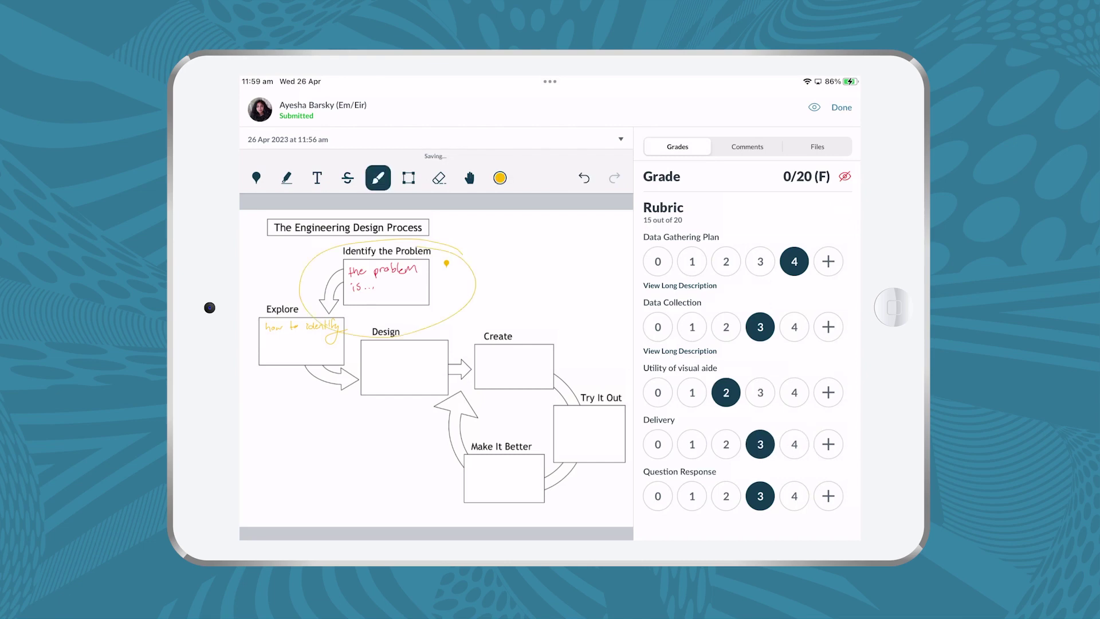
pyautogui.moveTo(541, 244)
pyautogui.mouseDown()
pyautogui.moveTo(502, 240)
pyautogui.moveTo(528, 289)
pyautogui.mouseUp()
pyautogui.click(508, 258)
pyautogui.click(487, 201)
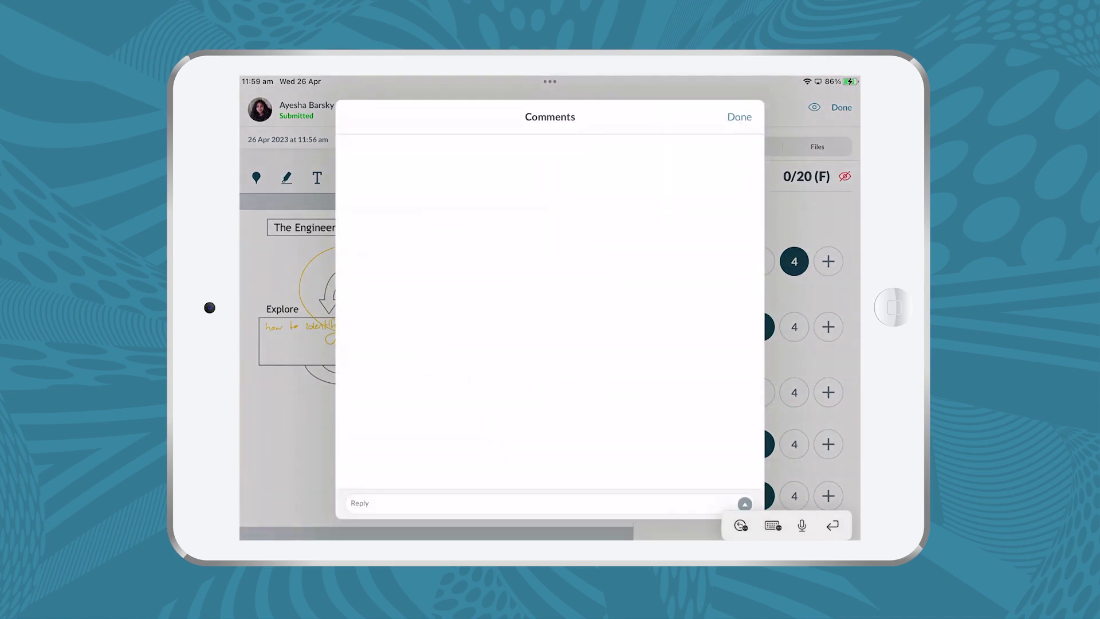
pyautogui.click(741, 525)
pyautogui.click(749, 472)
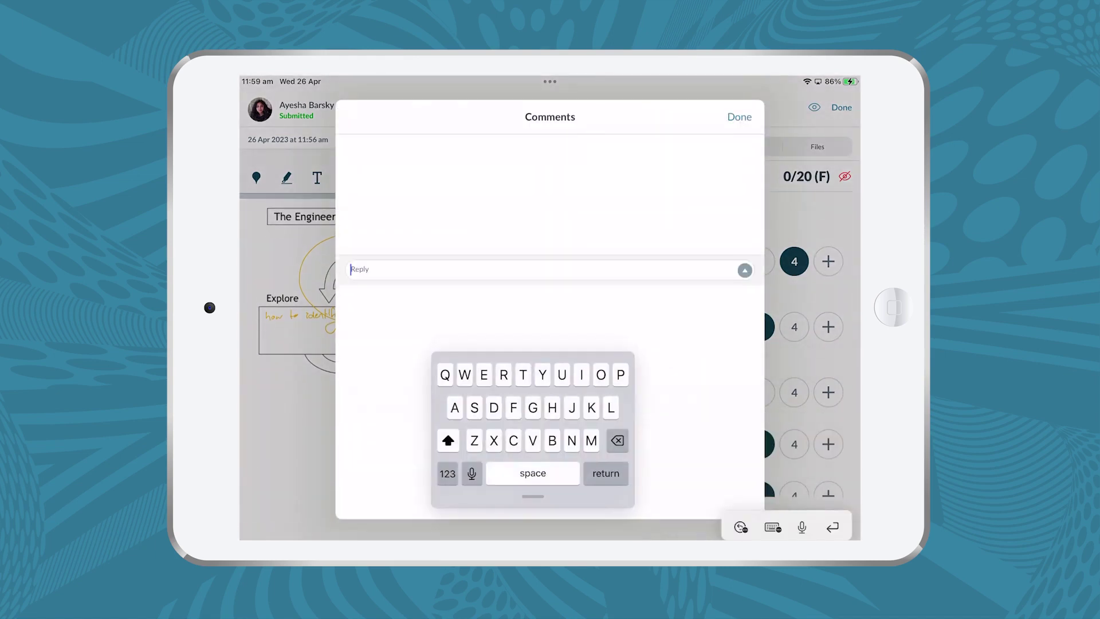
pyautogui.click(466, 472)
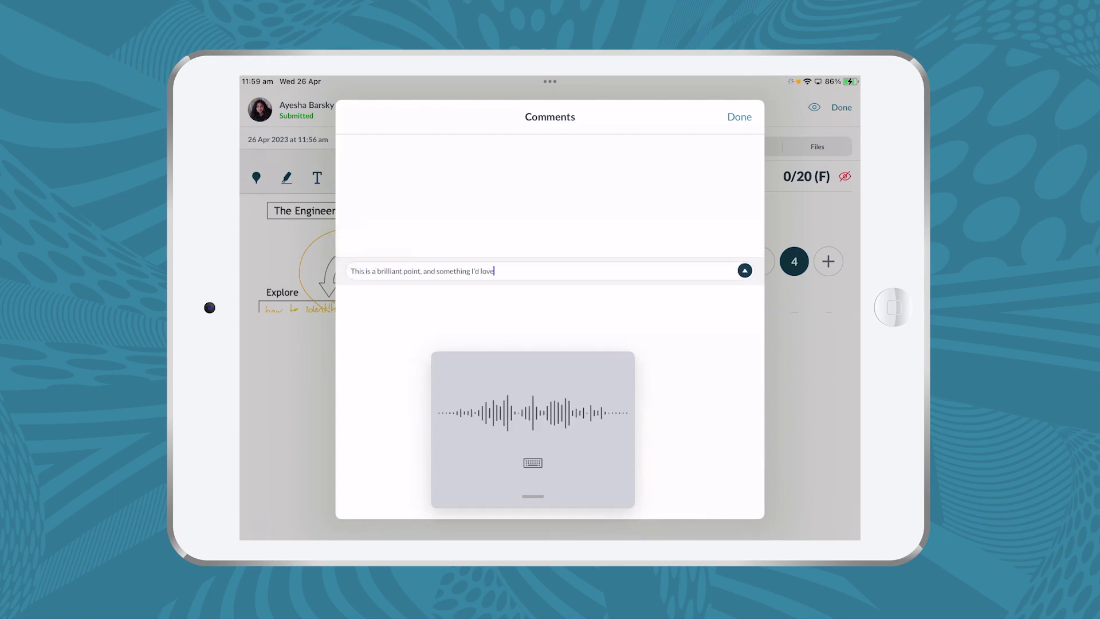
pyautogui.click(739, 115)
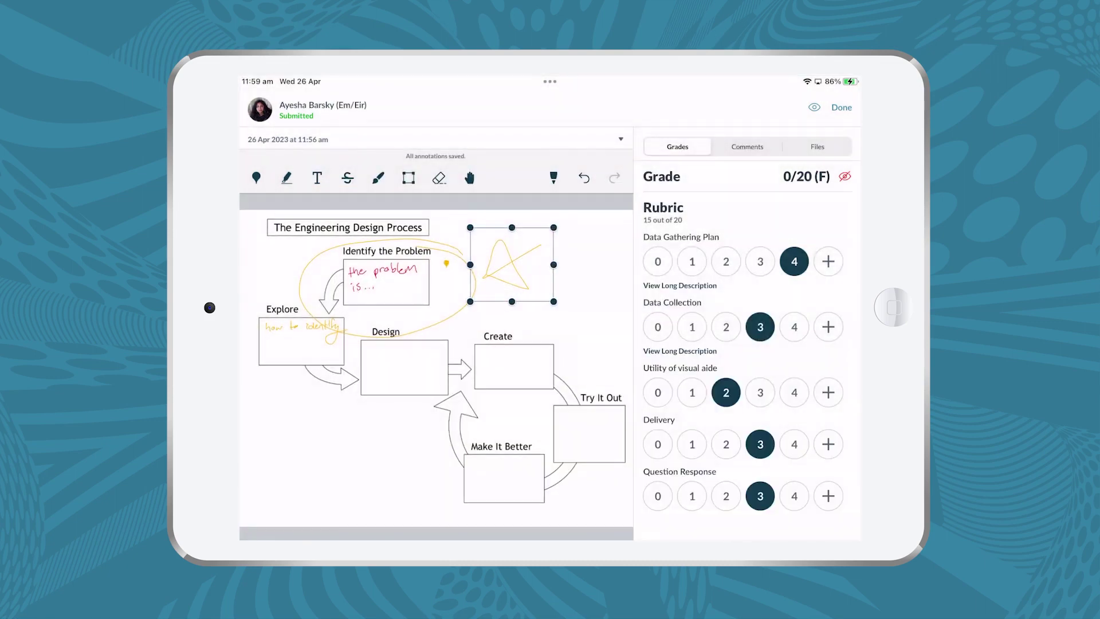
# - Record a video attachment as a new submission comment
pyautogui.click(746, 146)
pyautogui.click(689, 529)
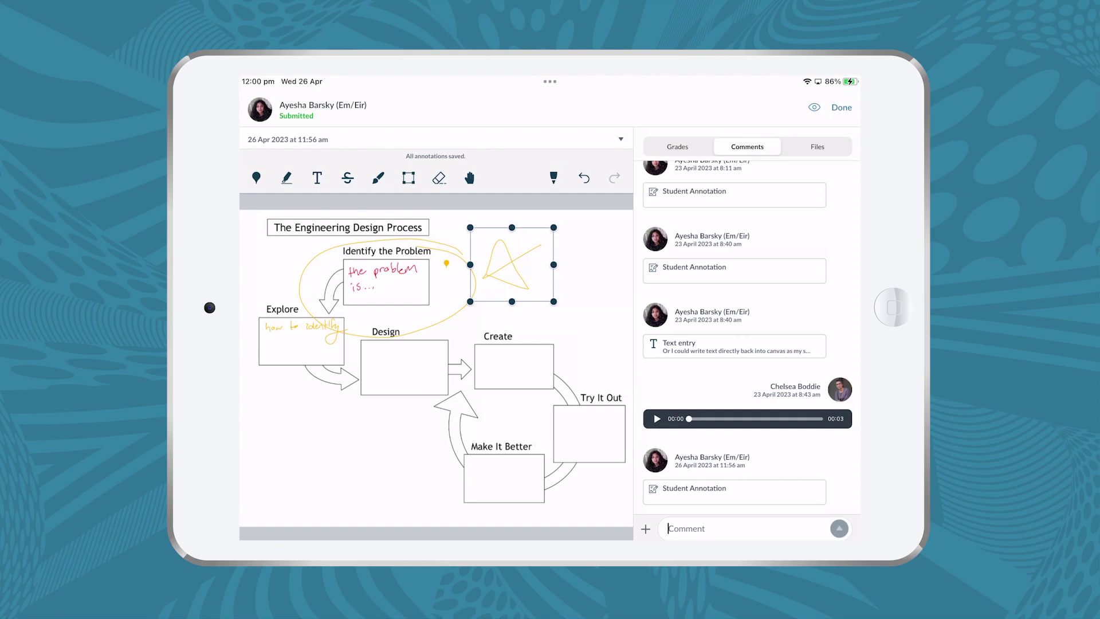
pyautogui.click(645, 298)
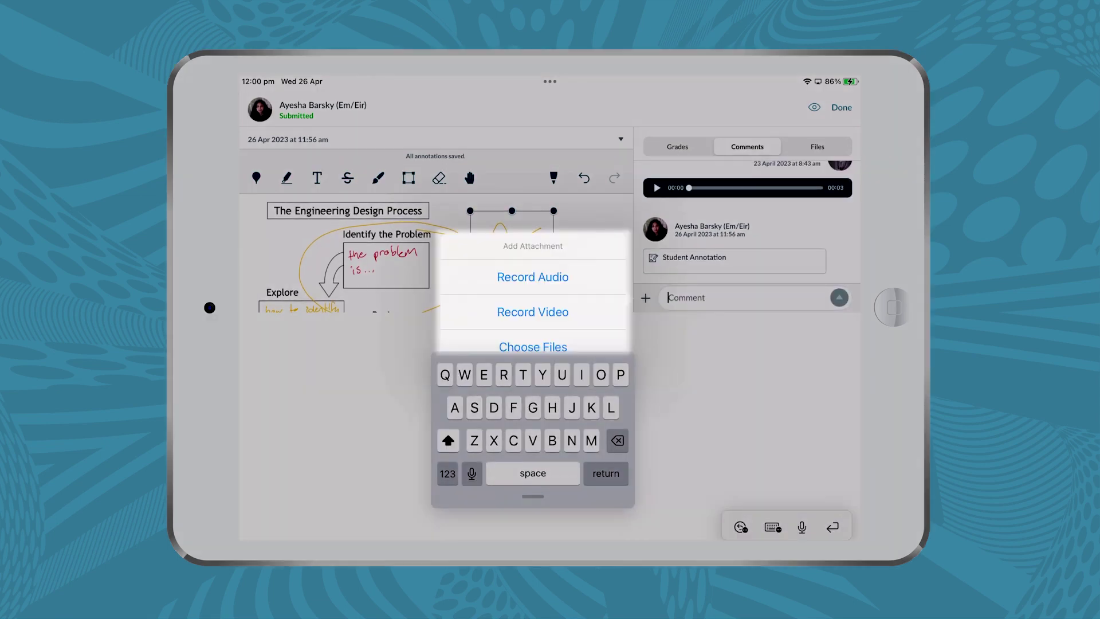
pyautogui.click(533, 311)
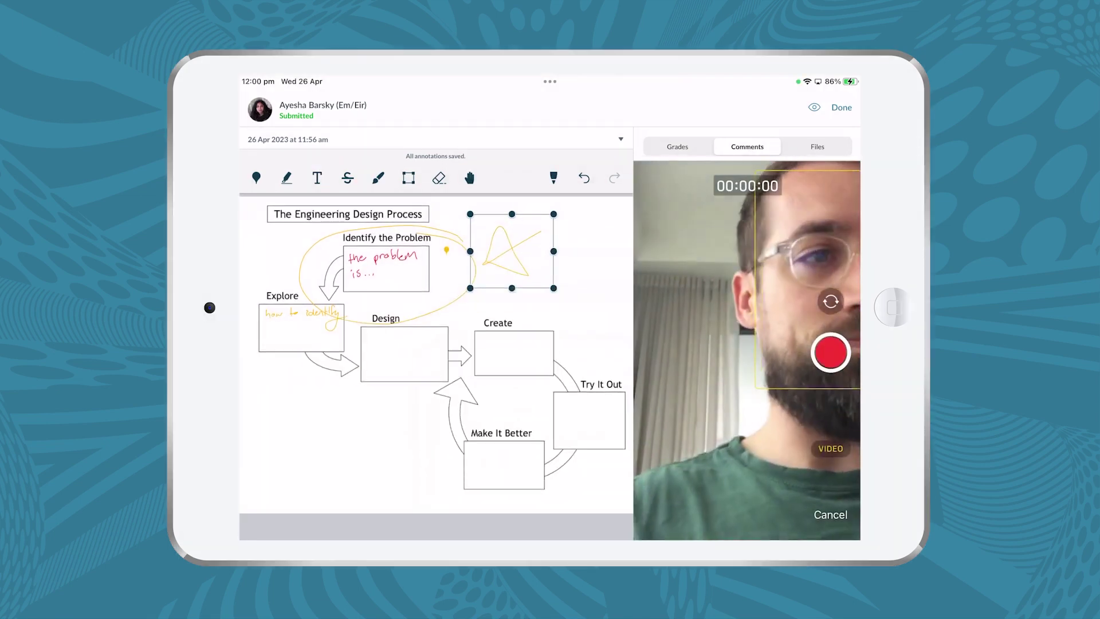
pyautogui.click(831, 353)
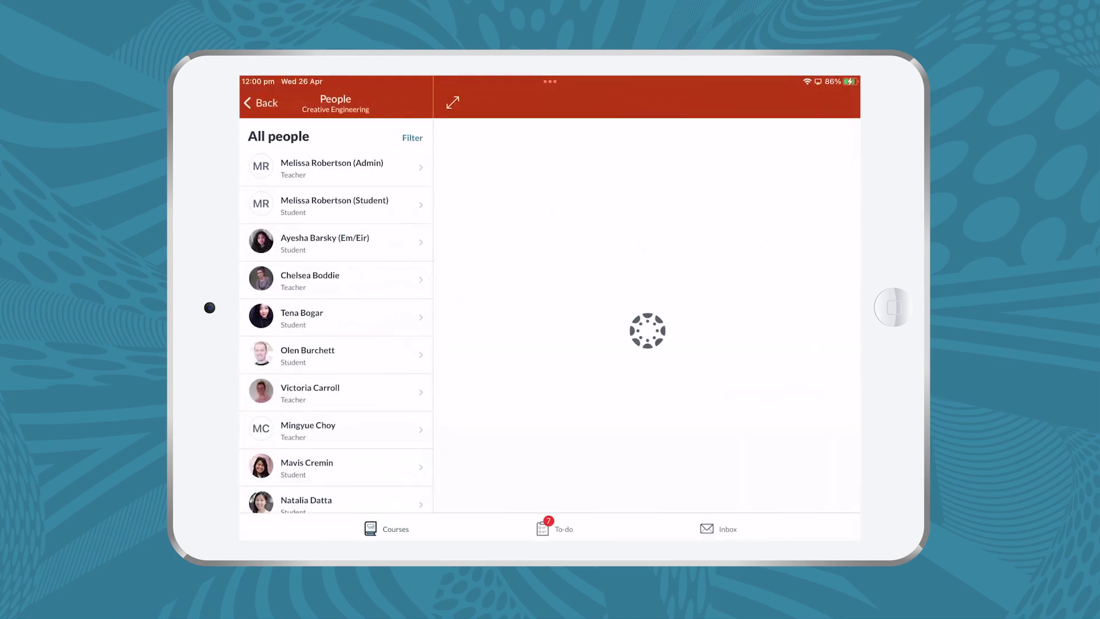
pyautogui.click(336, 243)
pyautogui.click(453, 102)
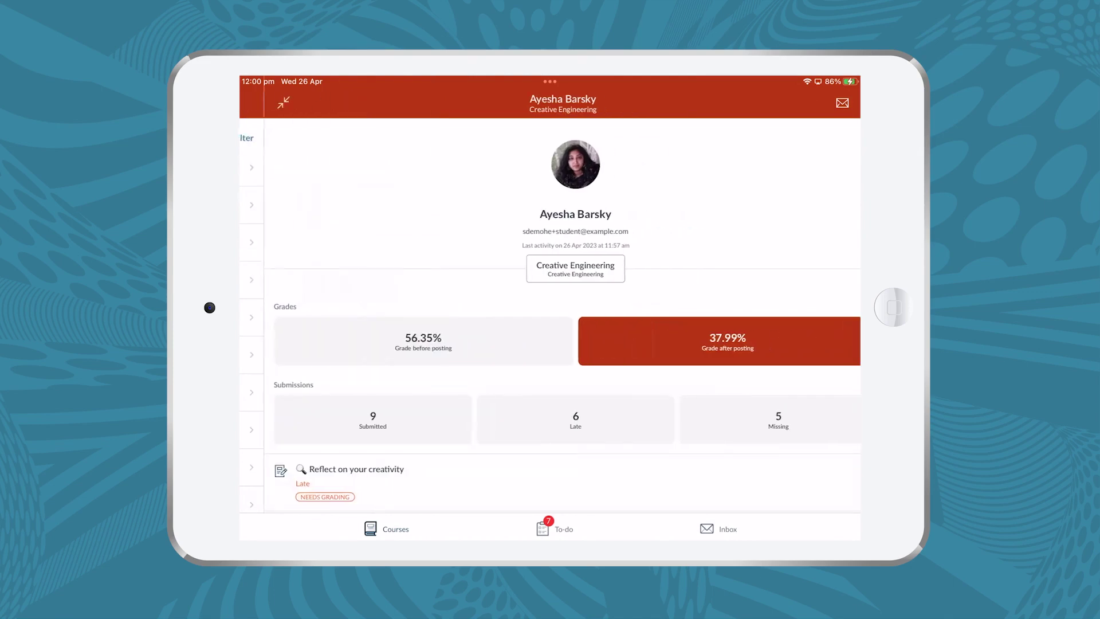
pyautogui.scroll(-5, 550, 318)
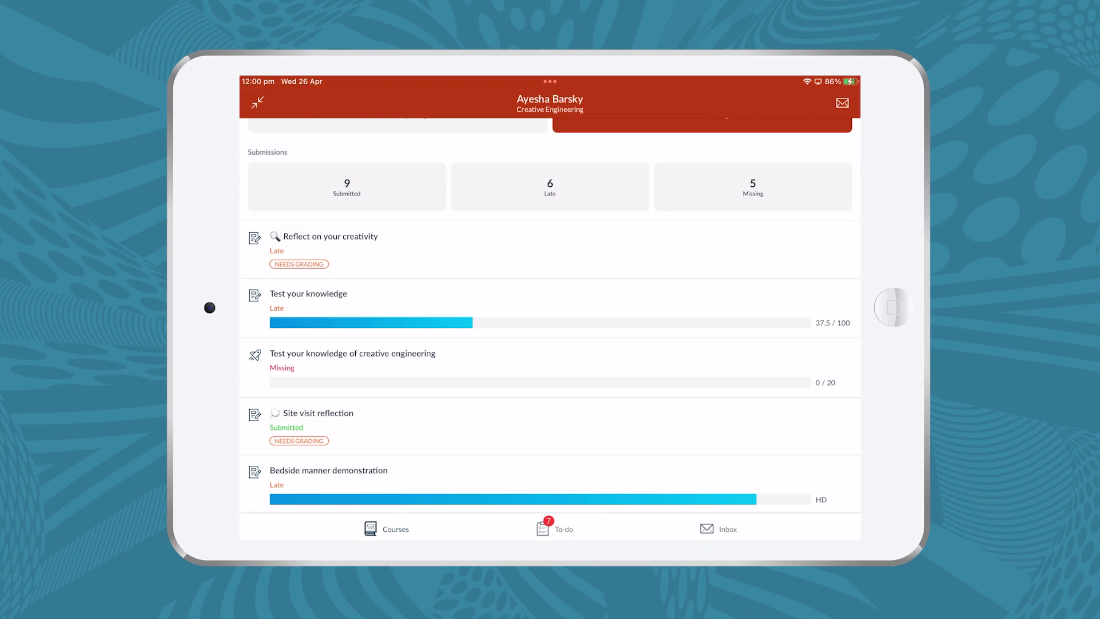
pyautogui.click(328, 469)
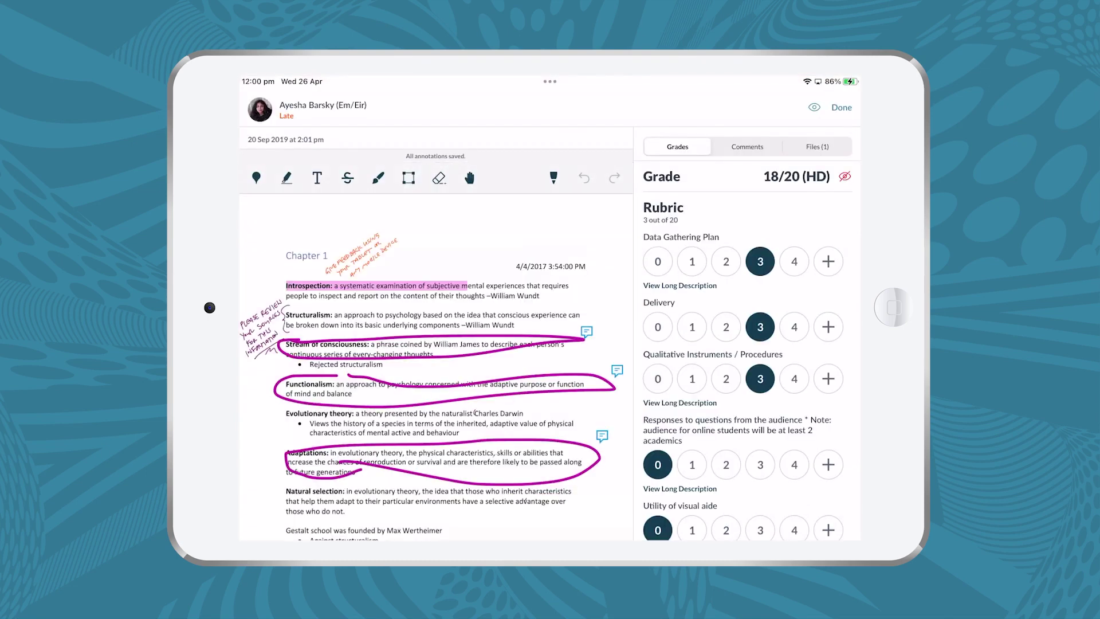
pyautogui.scroll(5, 437, 369)
pyautogui.click(378, 178)
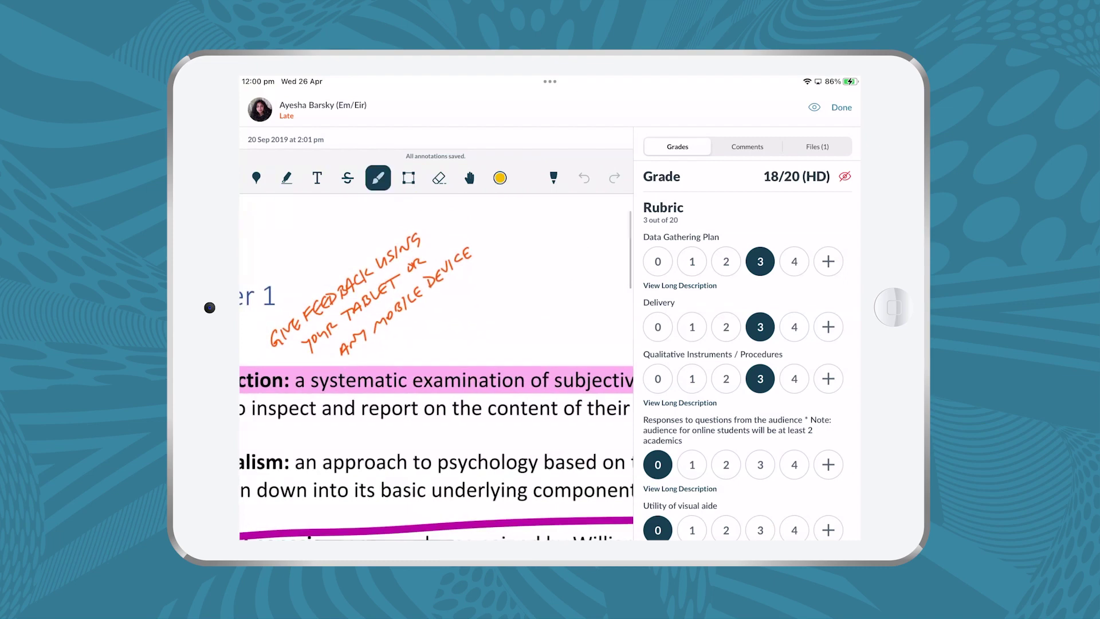
pyautogui.moveTo(379, 344)
pyautogui.mouseDown()
pyautogui.moveTo(391, 353)
pyautogui.moveTo(424, 338)
pyautogui.moveTo(442, 301)
pyautogui.mouseUp()
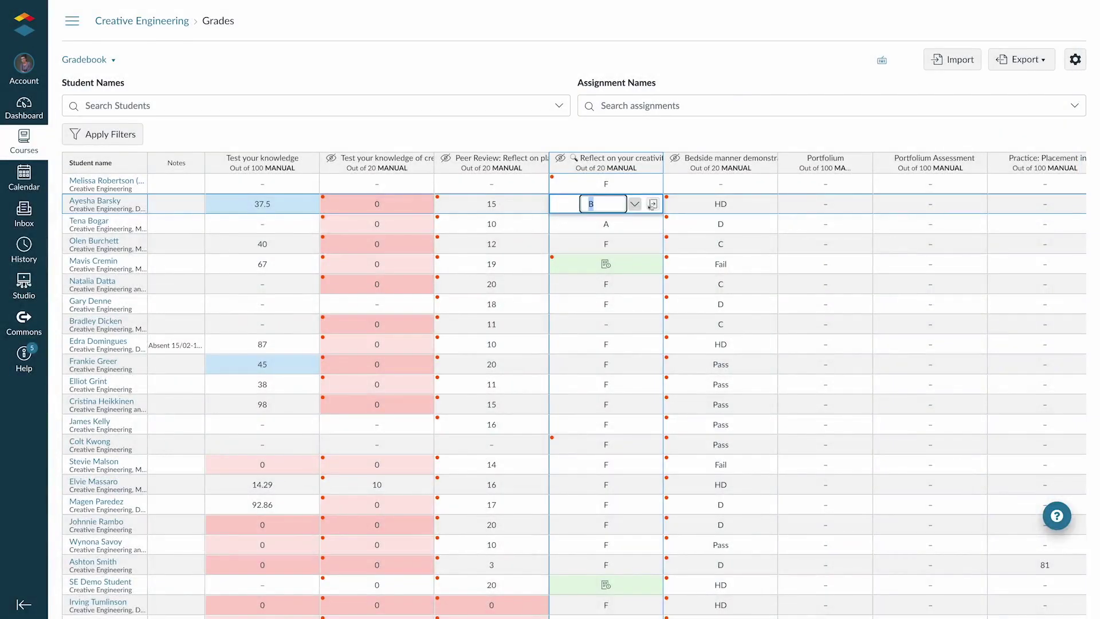
# - Open the student's submission for detailed grading and make the rubric editable
pyautogui.click(653, 204)
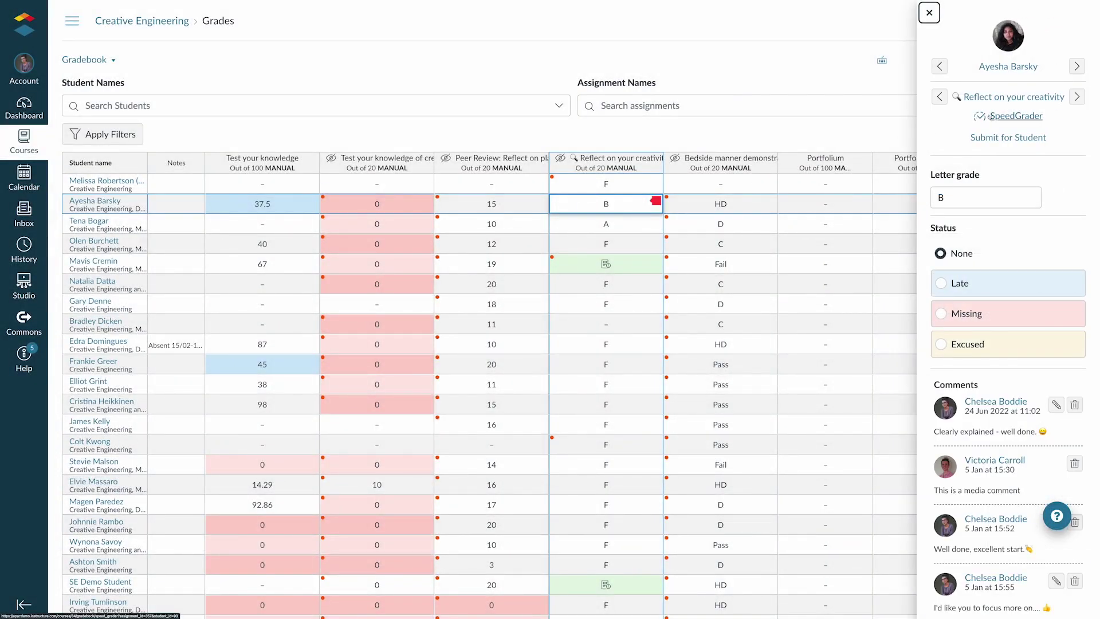
pyautogui.click(1014, 116)
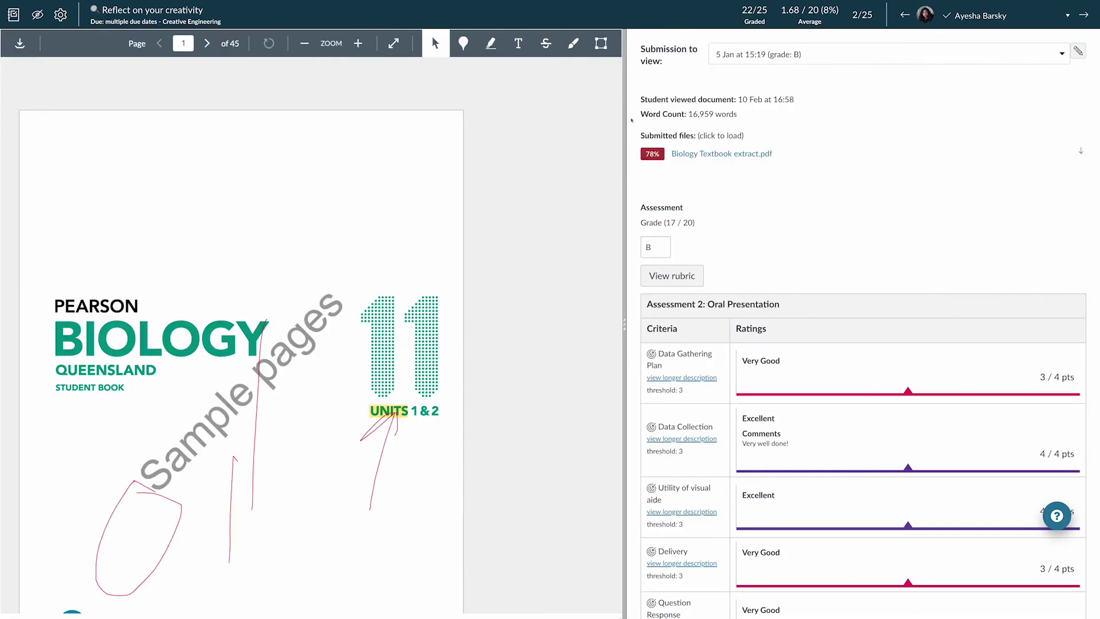
pyautogui.click(674, 275)
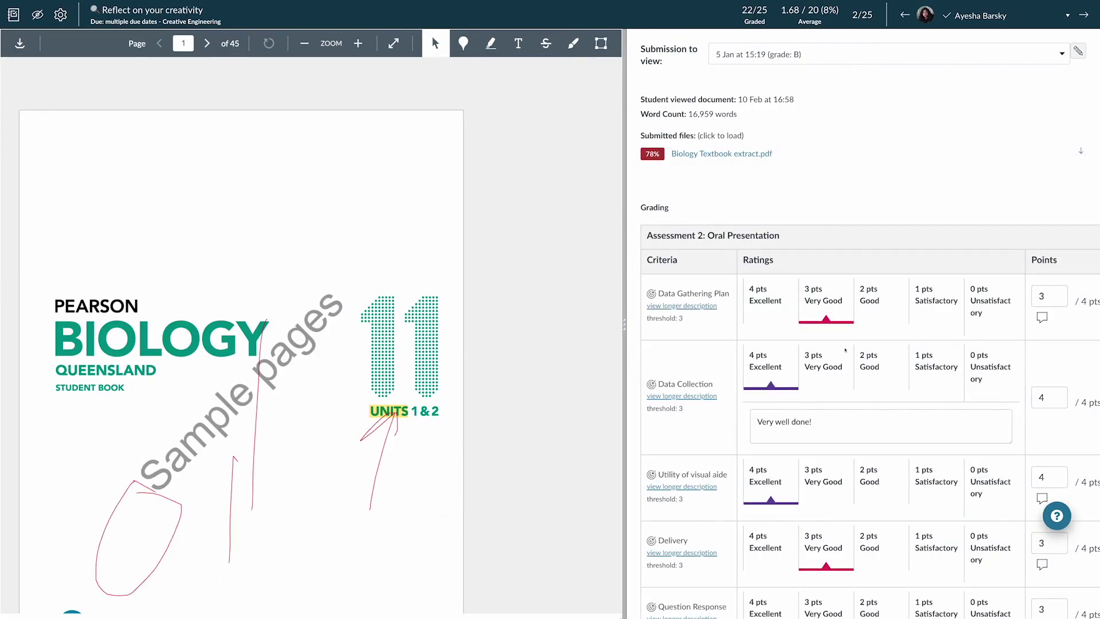
pyautogui.scroll(-1, 834, 379)
pyautogui.scroll(-1, 835, 378)
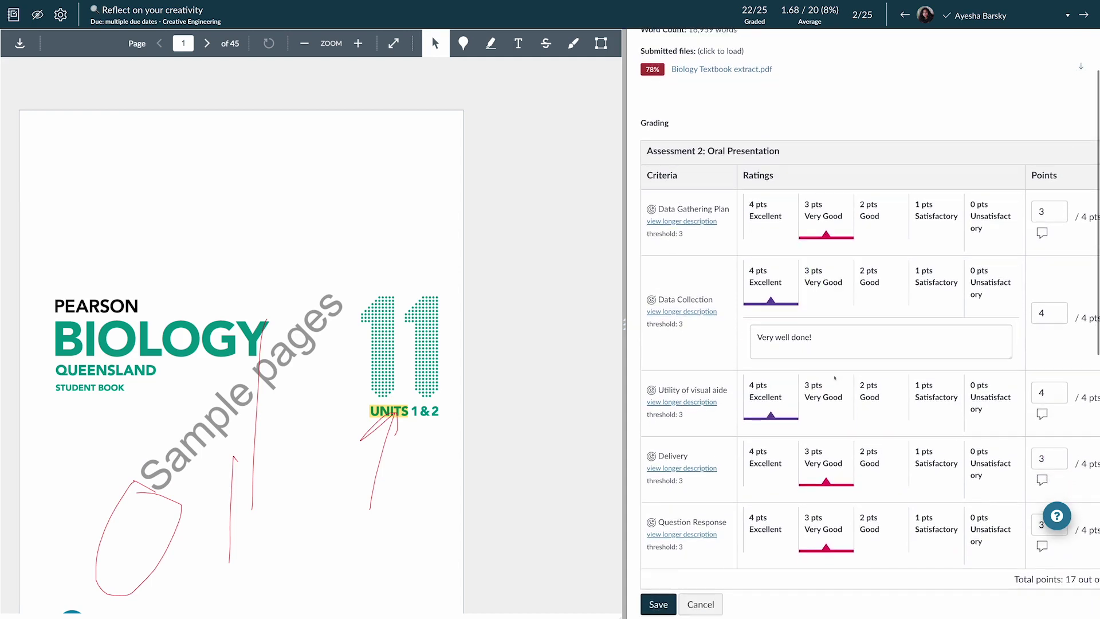
pyautogui.scroll(-2, 834, 379)
pyautogui.scroll(-5, 840, 381)
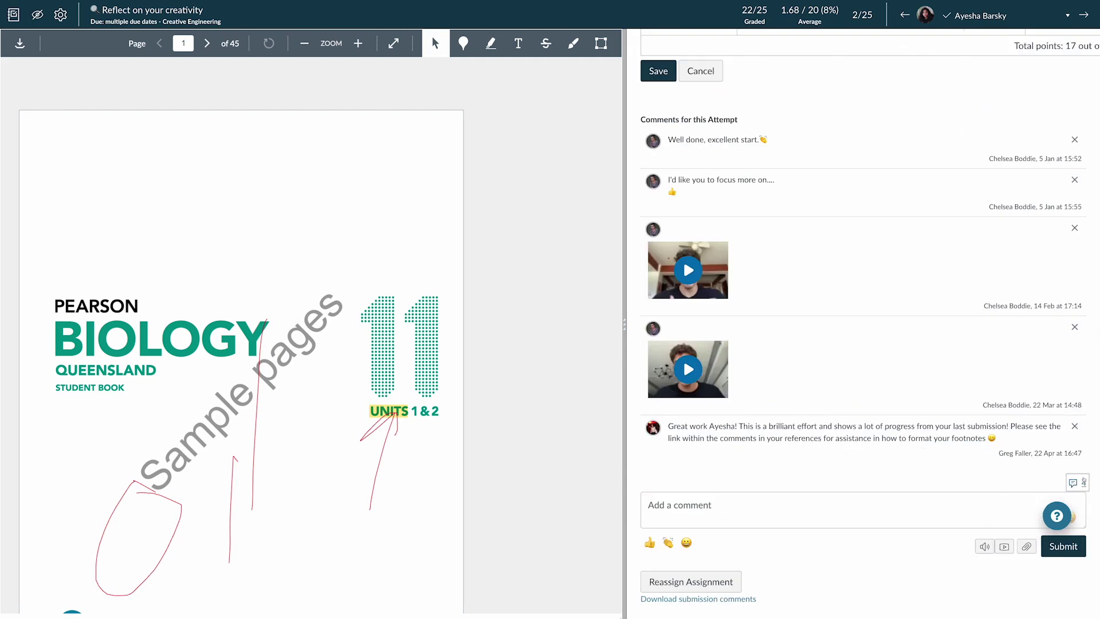
# - Insert a trimmed saved comment with a thumbs-up, then start a Speech to Text comment
pyautogui.click(1073, 482)
pyautogui.click(886, 122)
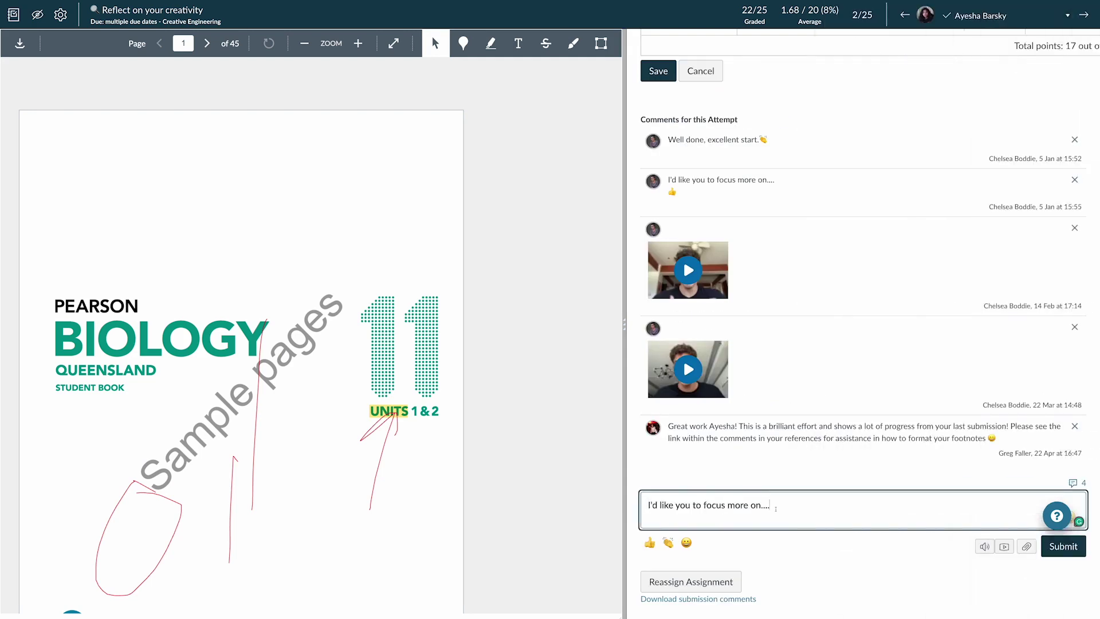
pyautogui.press('BackSpace')
pyautogui.press('BackSpace')
pyautogui.press('BackSpace')
pyautogui.write('your referencing!')
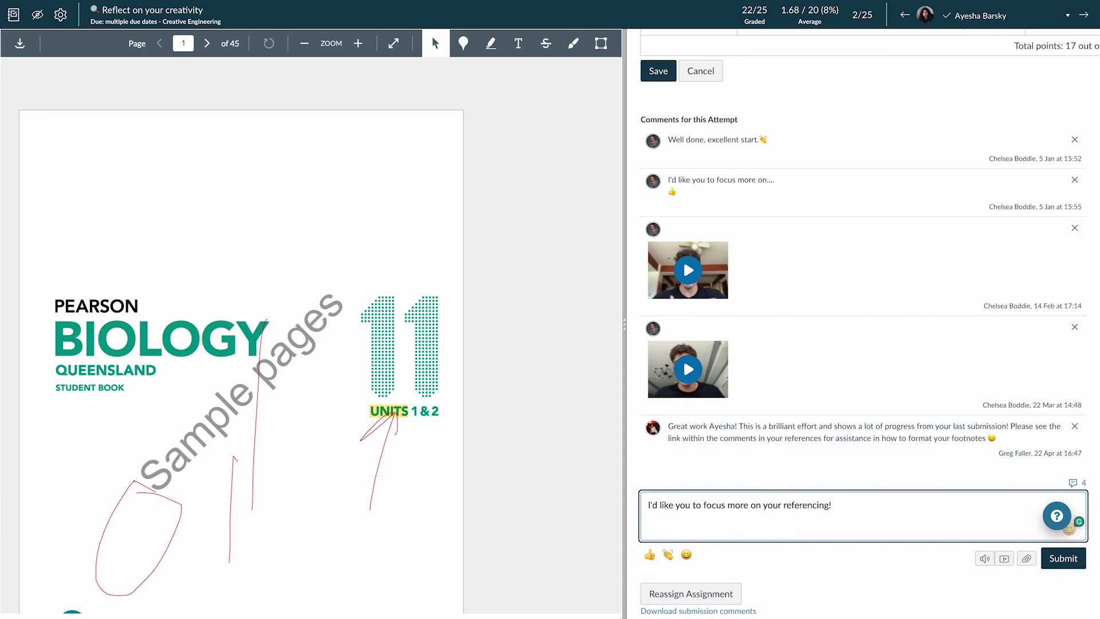
pyautogui.click(650, 554)
pyautogui.click(984, 558)
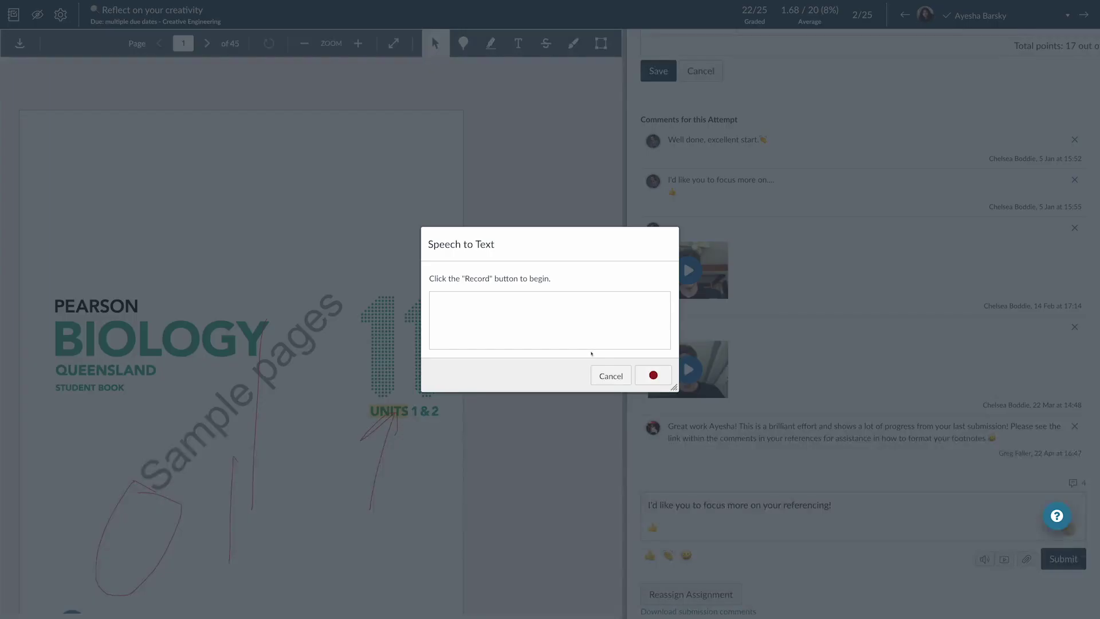
pyautogui.click(653, 374)
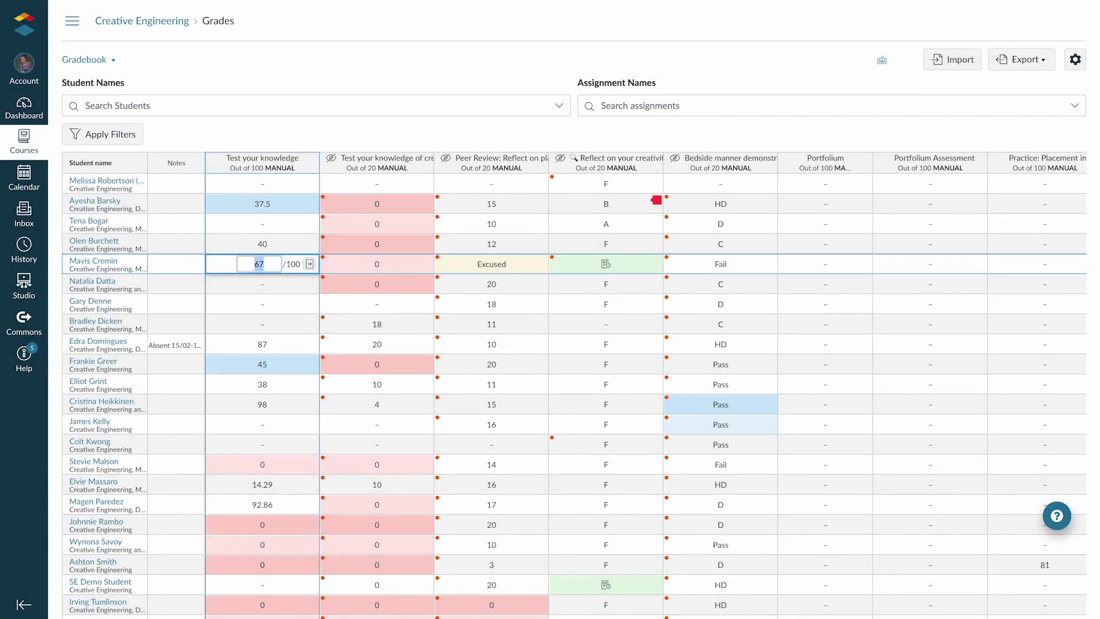
# - Commit the 67 score, browse other students' grade detail trays, then close the tray
pyautogui.click(310, 264)
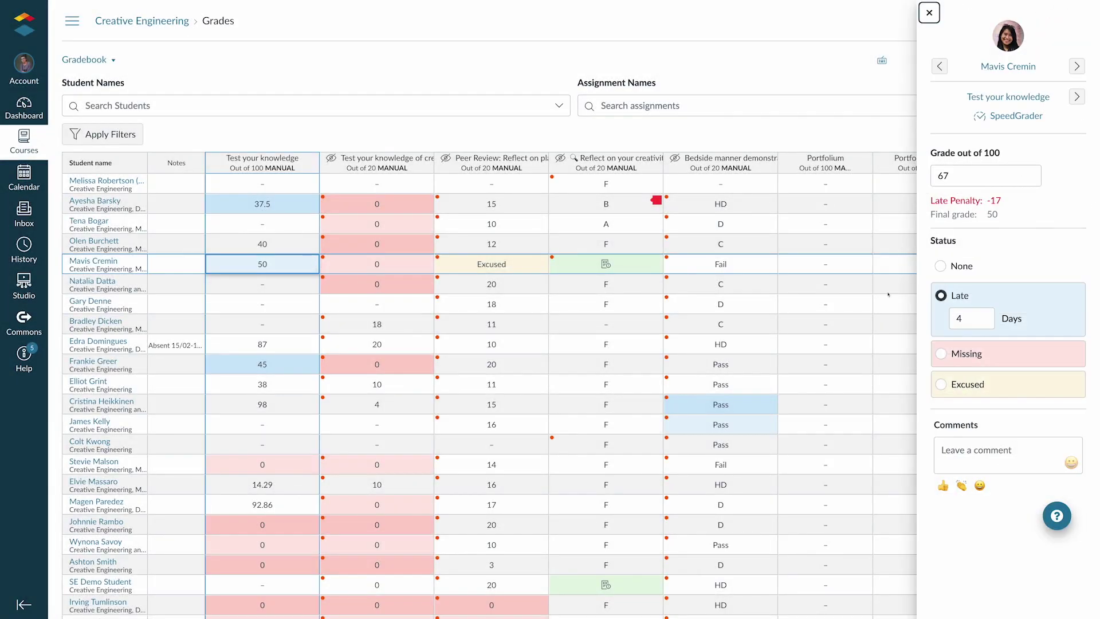
pyautogui.click(650, 263)
pyautogui.click(651, 263)
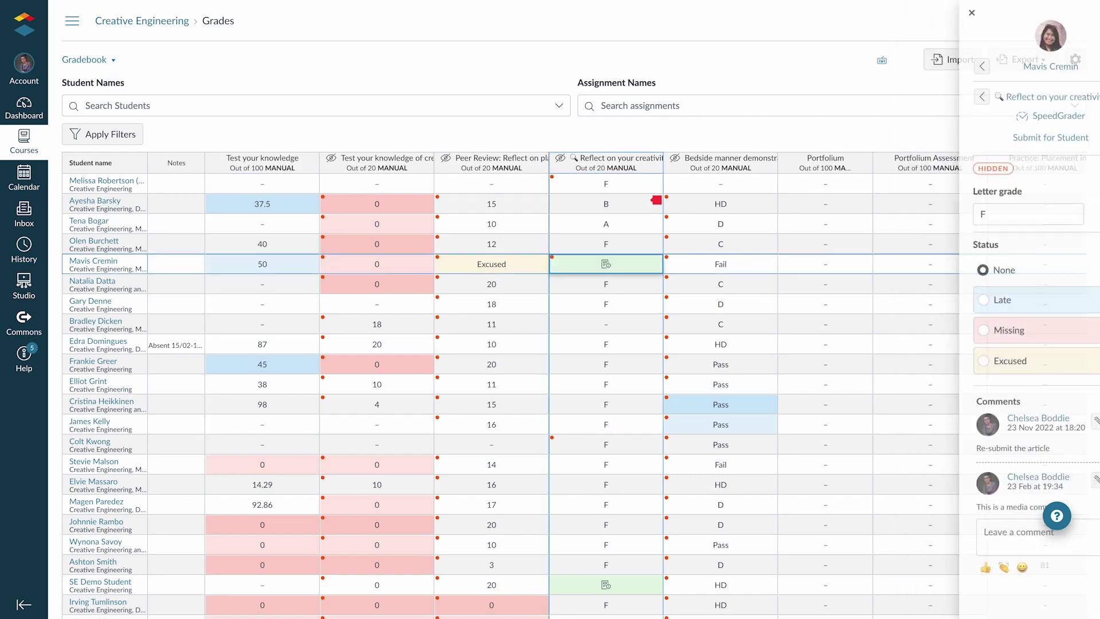
pyautogui.click(768, 401)
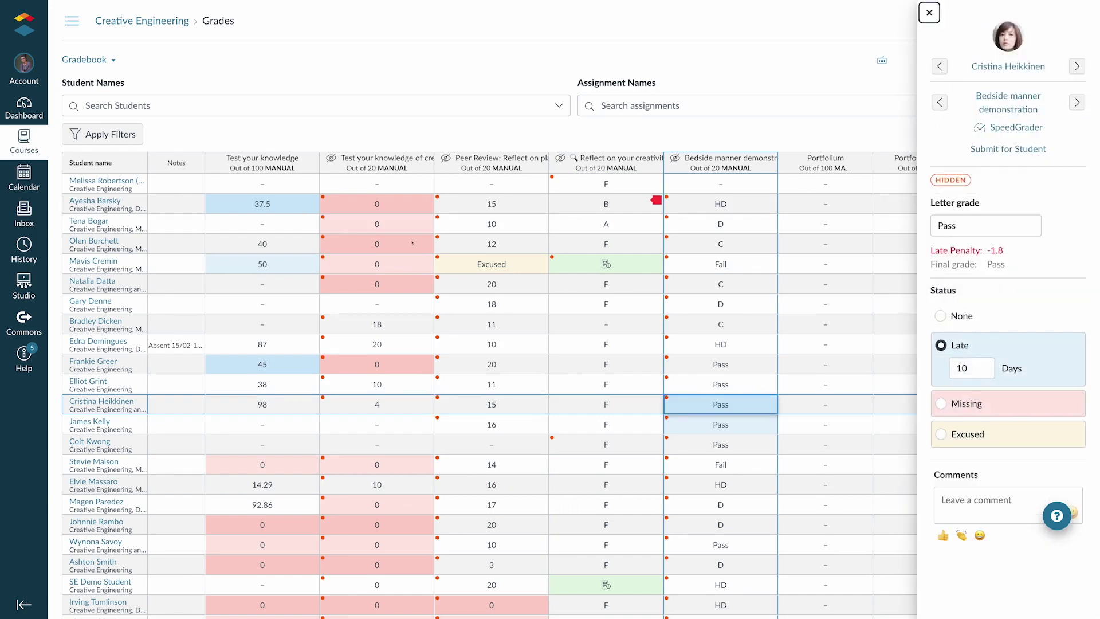
pyautogui.click(421, 371)
pyautogui.click(424, 364)
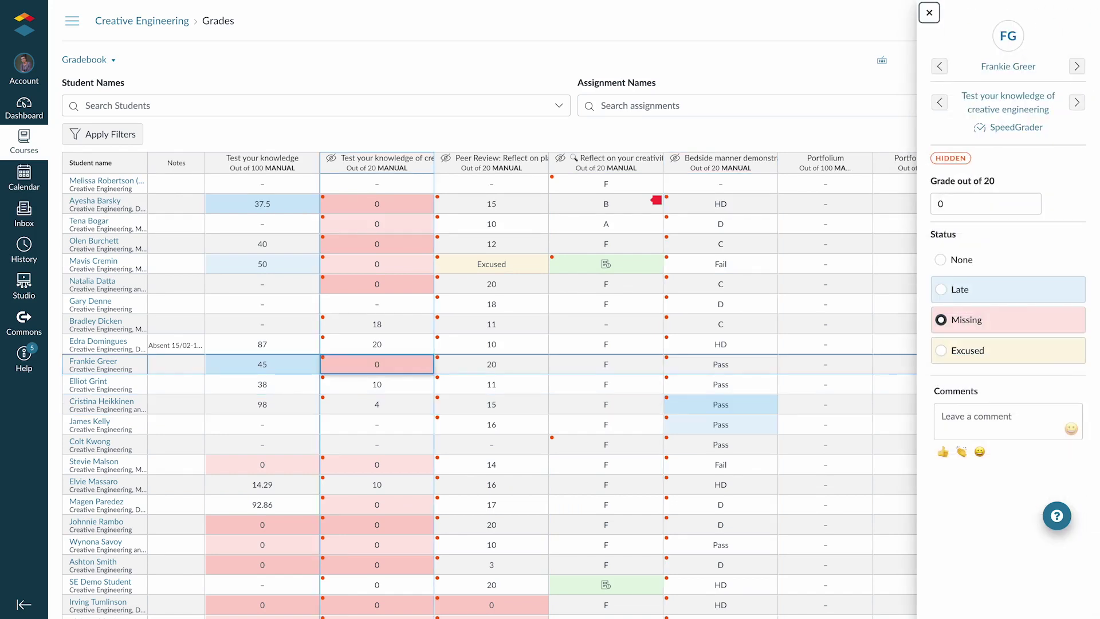
pyautogui.click(928, 15)
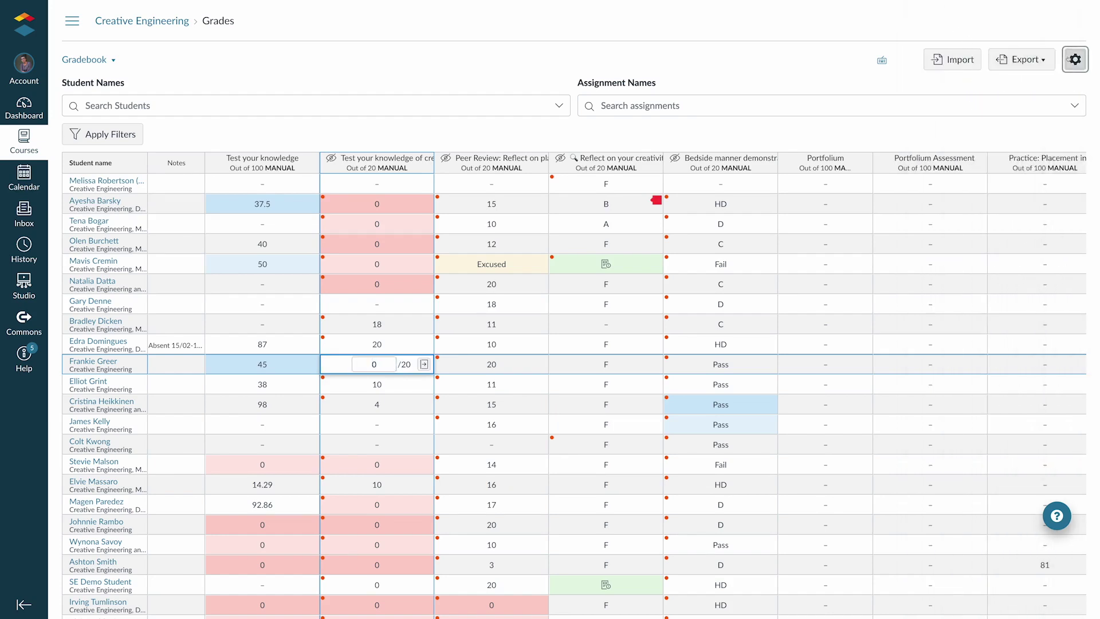
pyautogui.click(1075, 59)
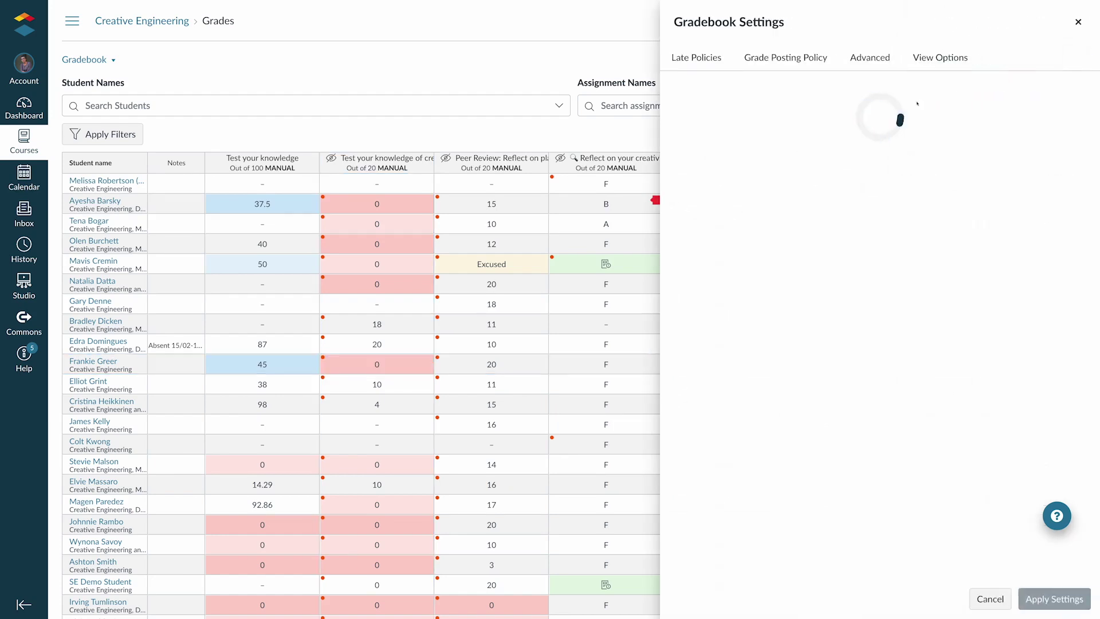
pyautogui.click(942, 58)
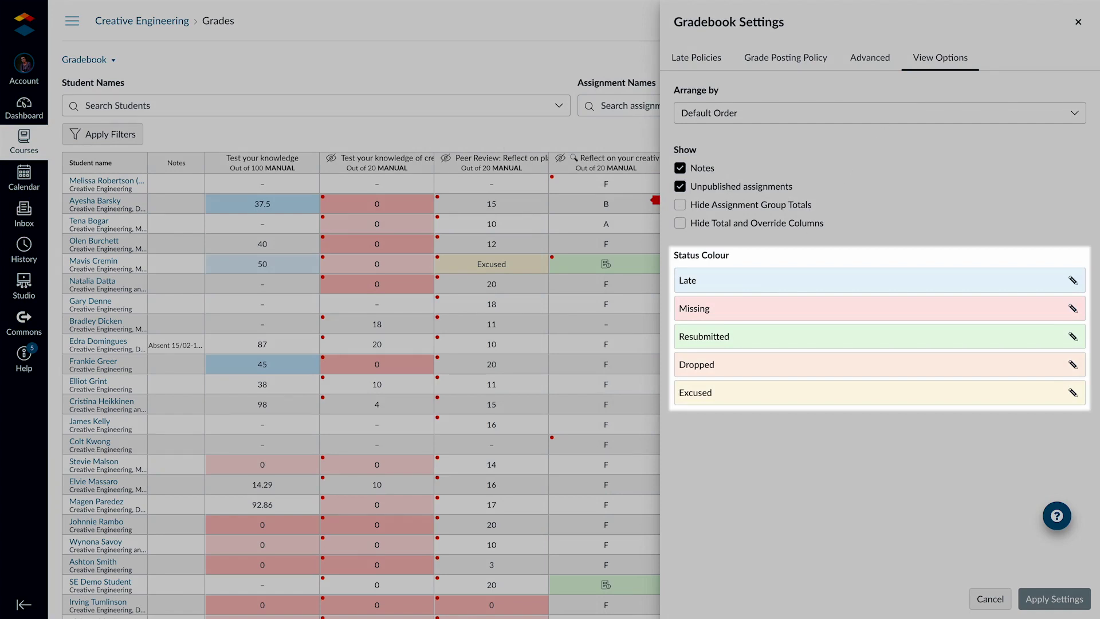
pyautogui.click(1072, 309)
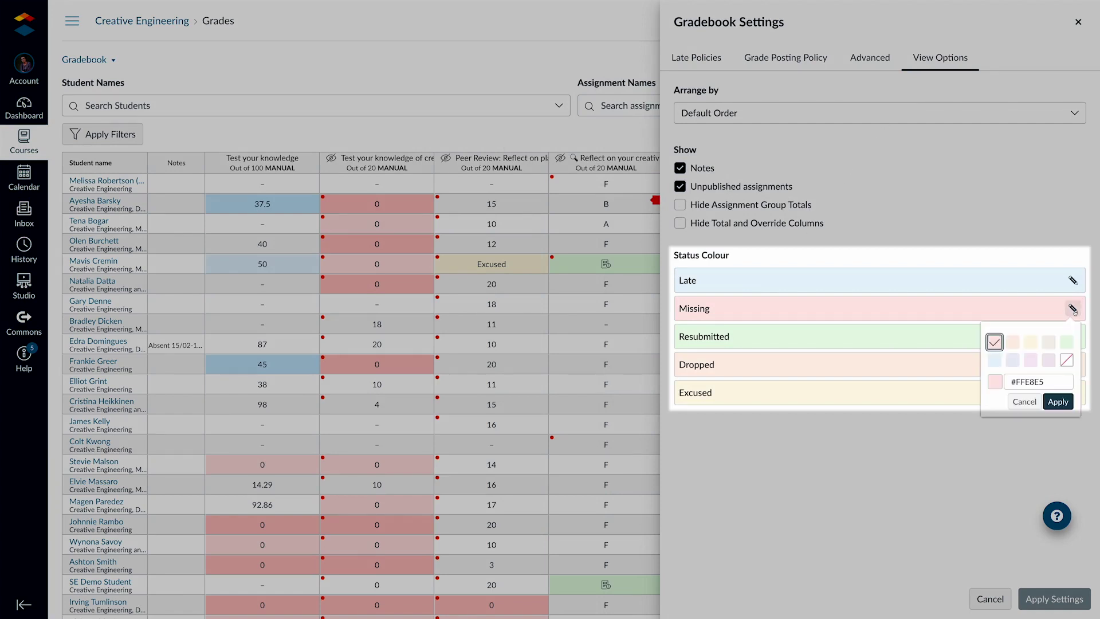
pyautogui.click(1028, 401)
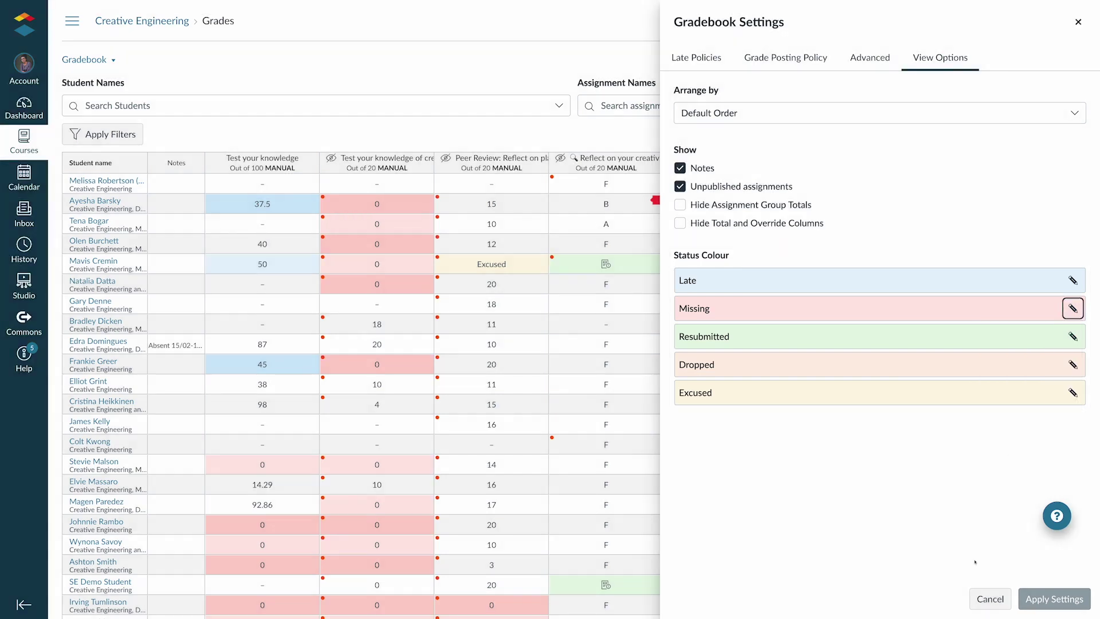
pyautogui.click(989, 599)
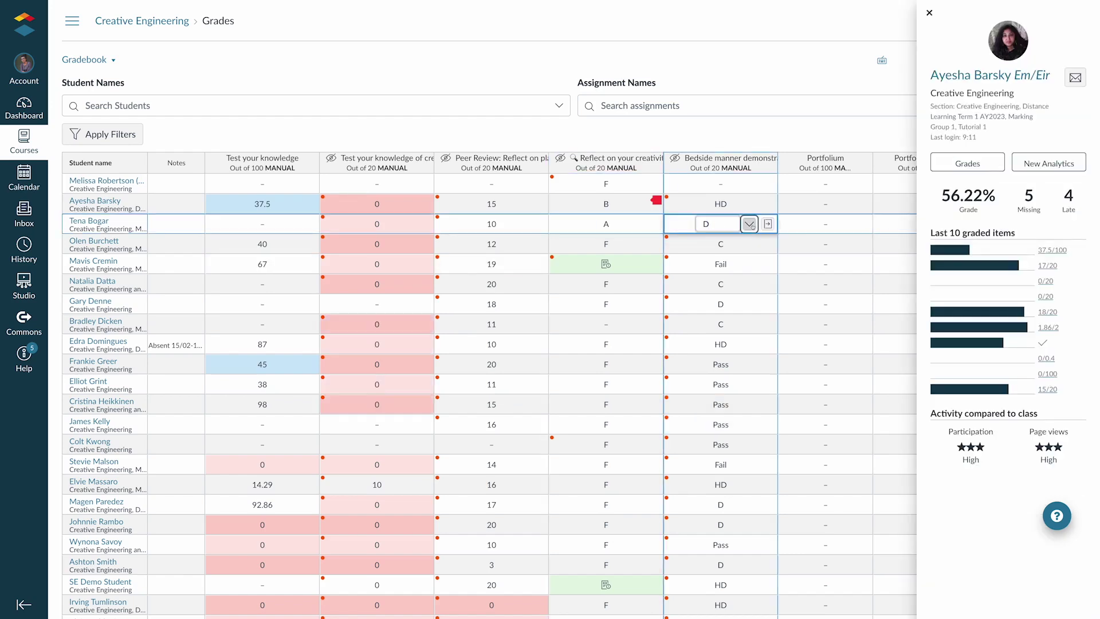
# - Show the grade choices for a Bedside manner grade in the gradebook
pyautogui.click(749, 223)
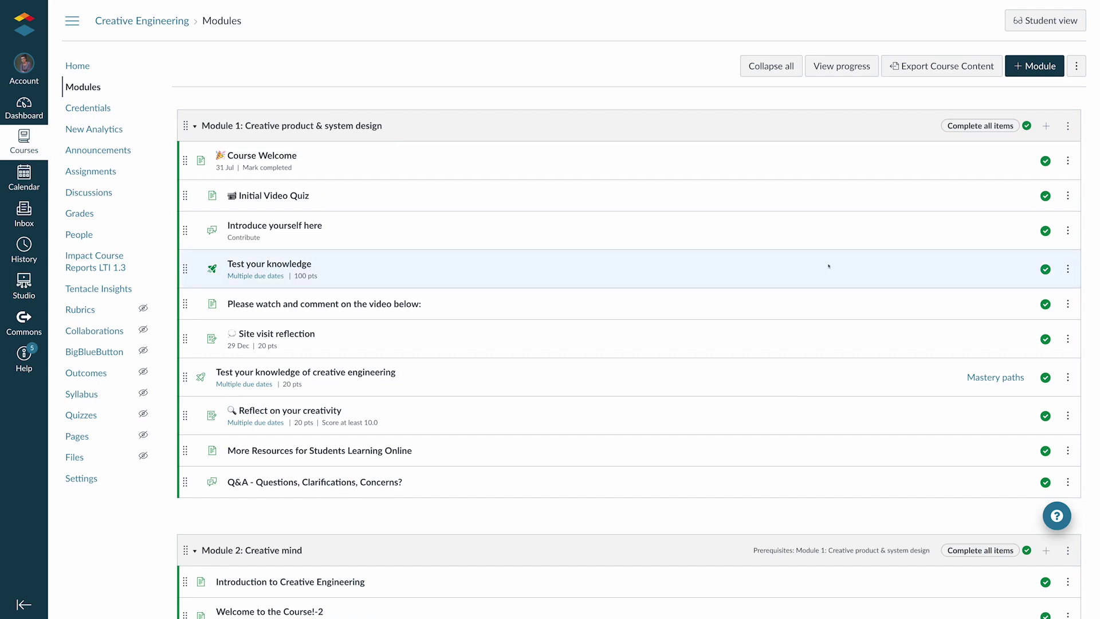
# - In the quiz's 8–14 point path, allow Group Task or Week 4 quiz and add Mock interview
pyautogui.click(996, 377)
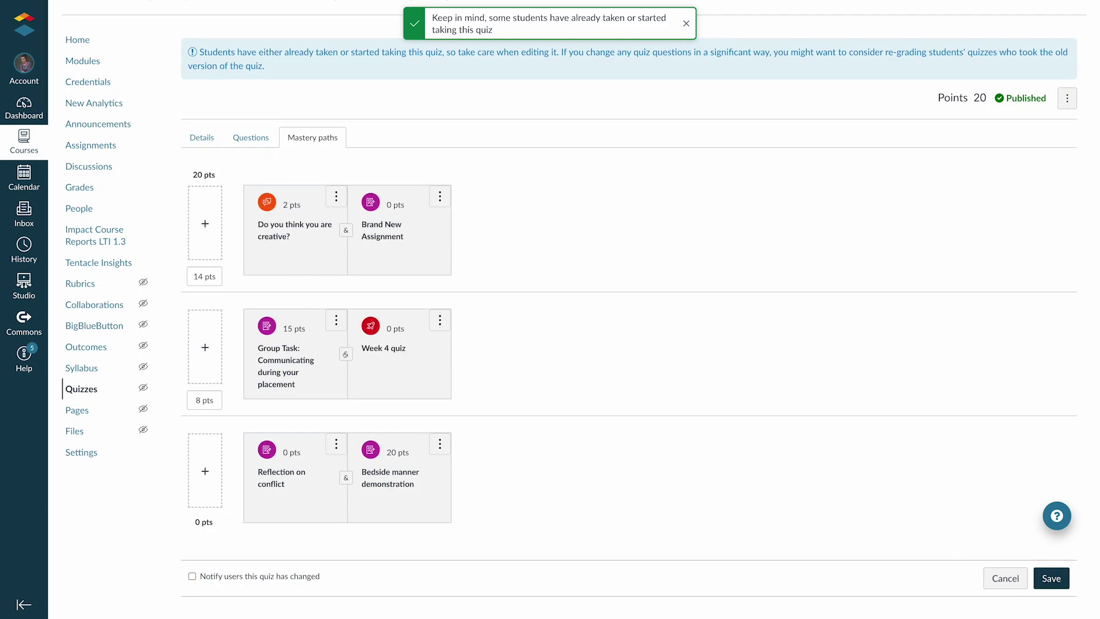
pyautogui.click(345, 354)
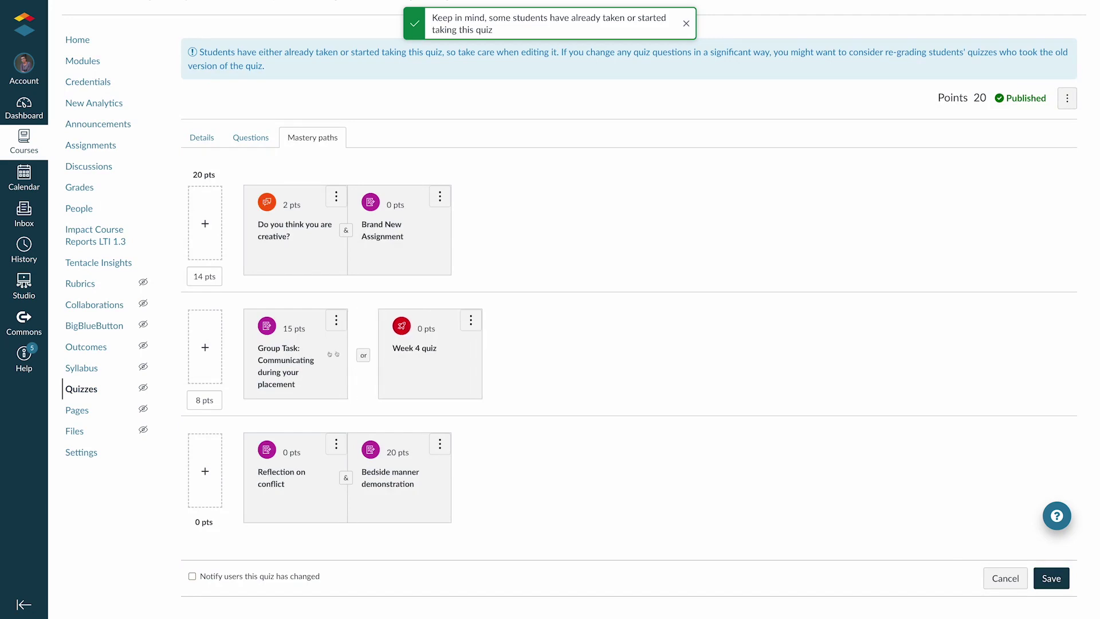
pyautogui.click(216, 337)
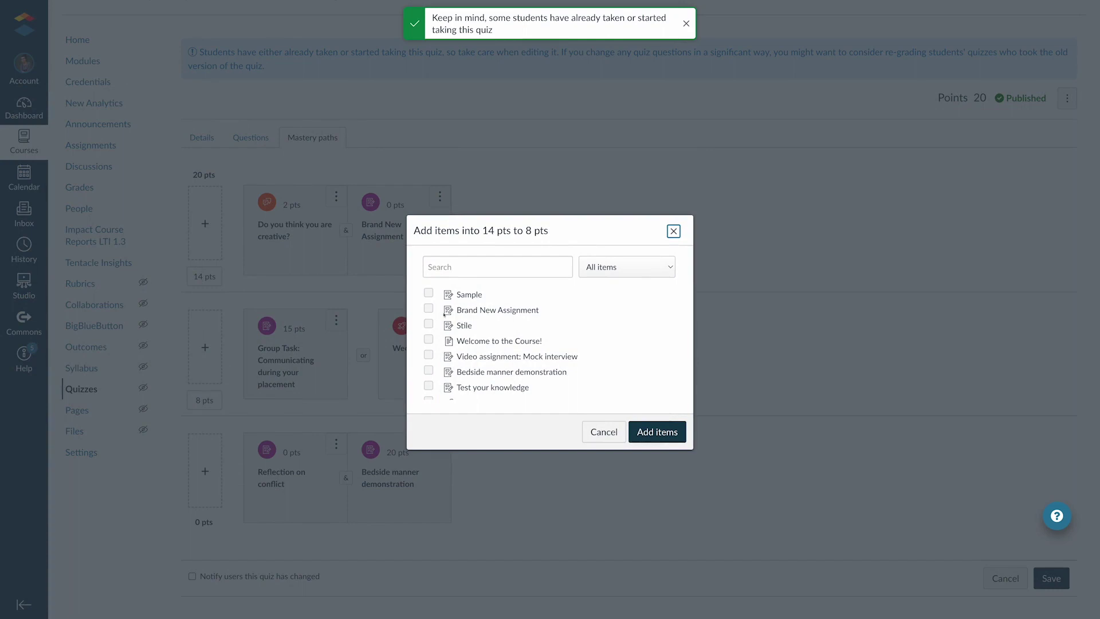
pyautogui.click(429, 357)
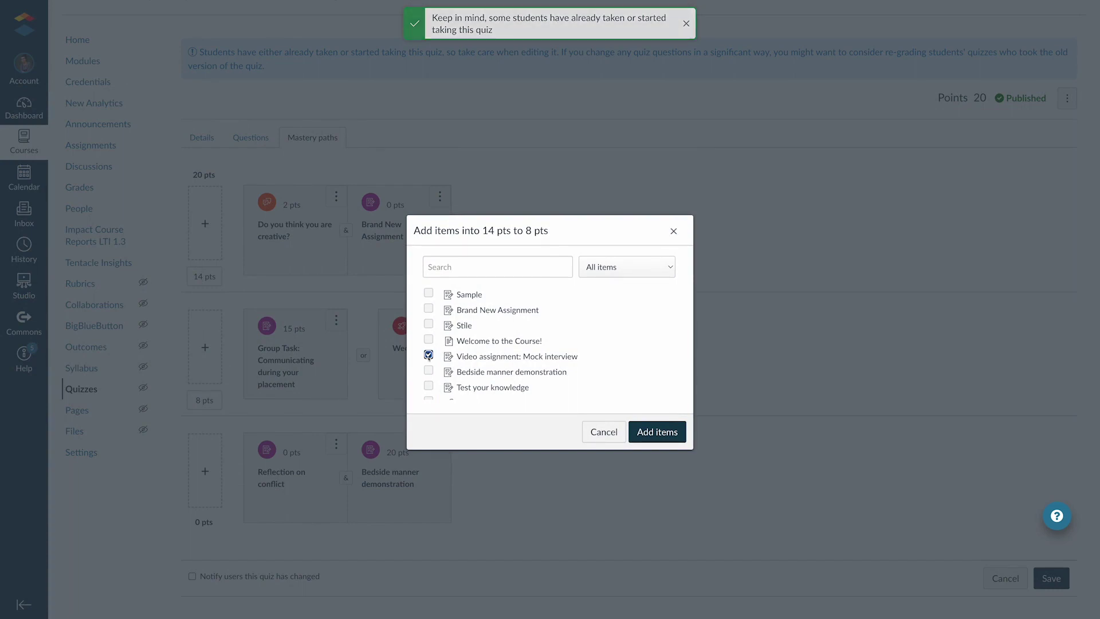
pyautogui.click(657, 432)
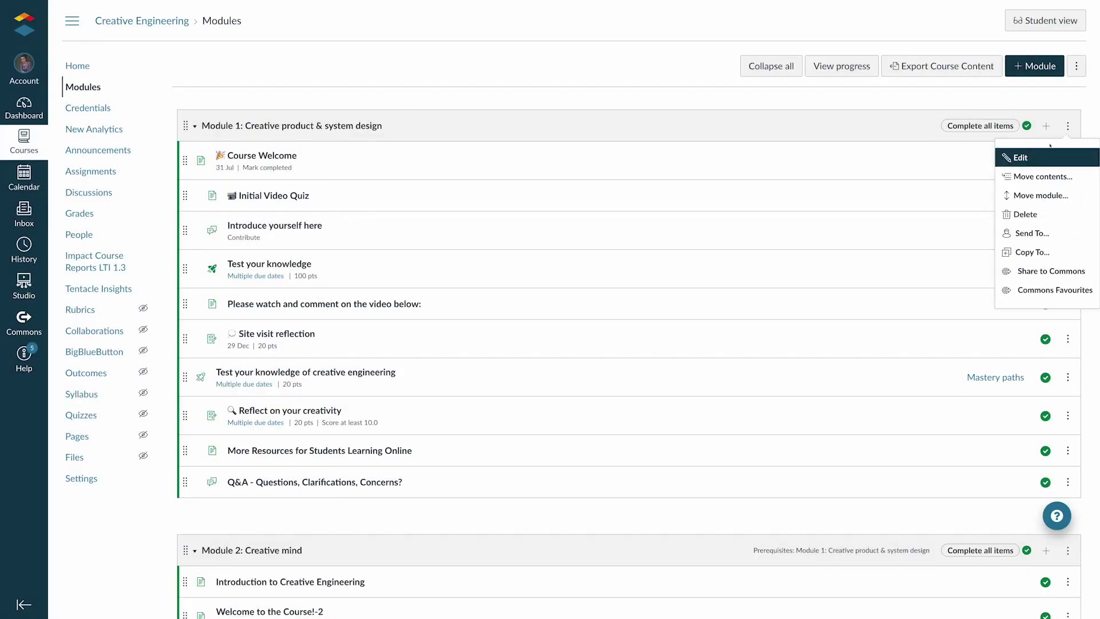
# - Edit Module 1, keeping Course Welcome as mark-as-done and the score-at-least requirement
pyautogui.click(1023, 158)
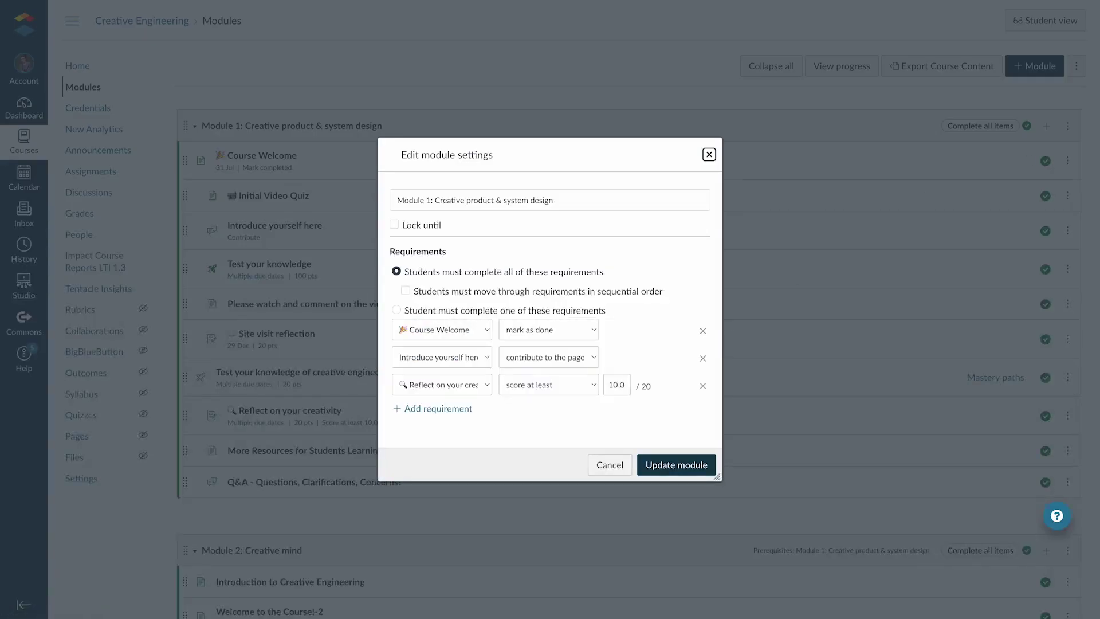
pyautogui.click(573, 339)
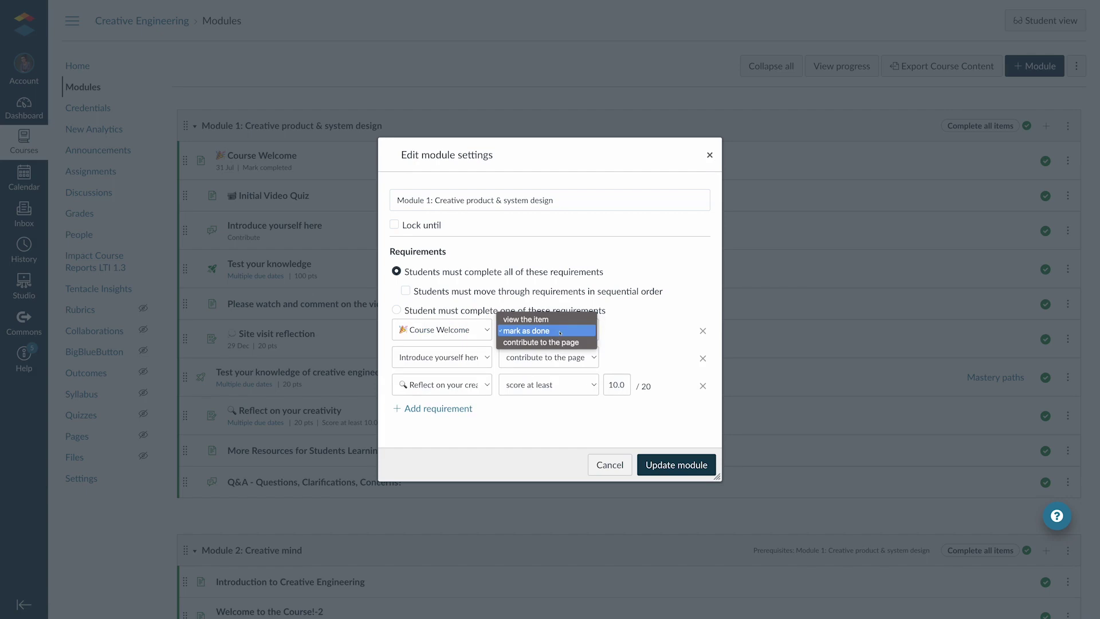
pyautogui.click(560, 330)
pyautogui.click(559, 387)
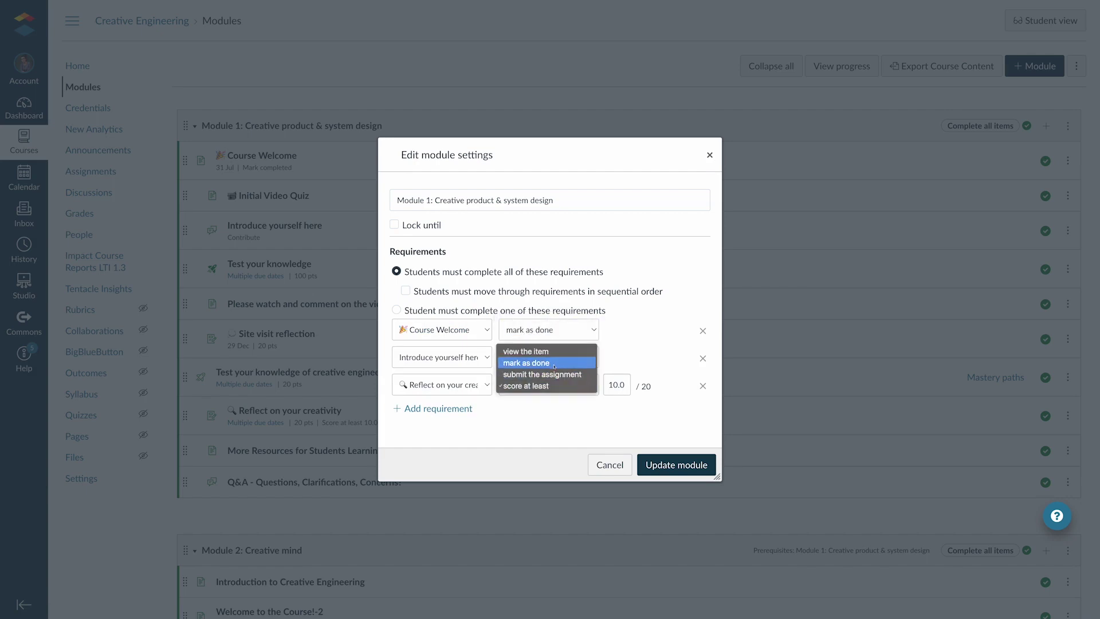
pyautogui.click(453, 410)
# - Add a requirement that students submit Test your knowledge, then close the module settings
pyautogui.click(464, 414)
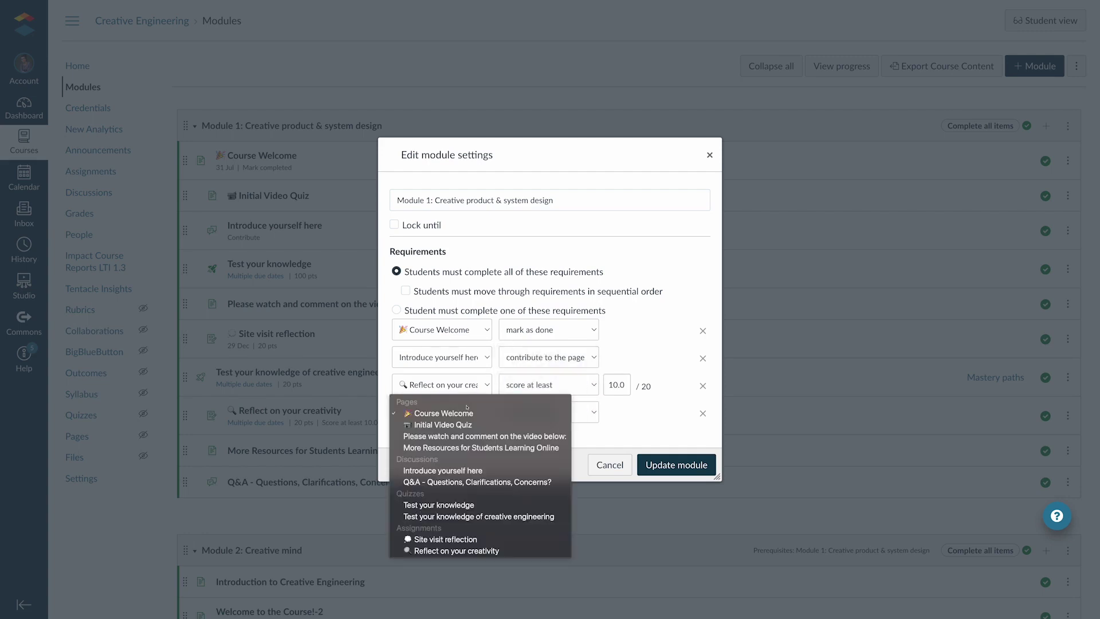
pyautogui.click(456, 505)
pyautogui.click(551, 411)
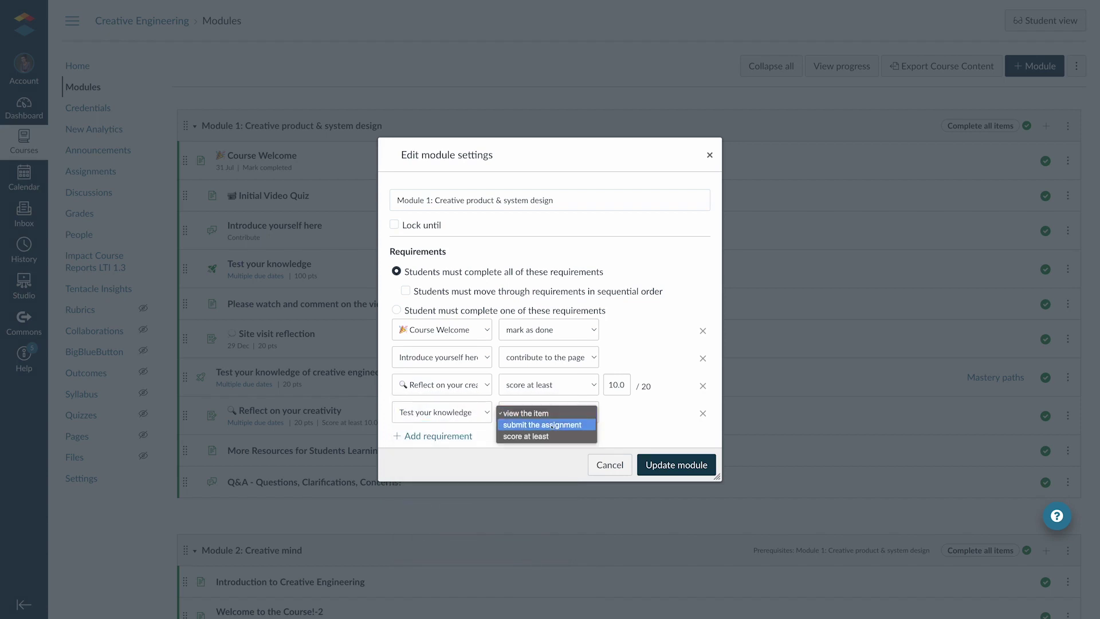
pyautogui.click(553, 425)
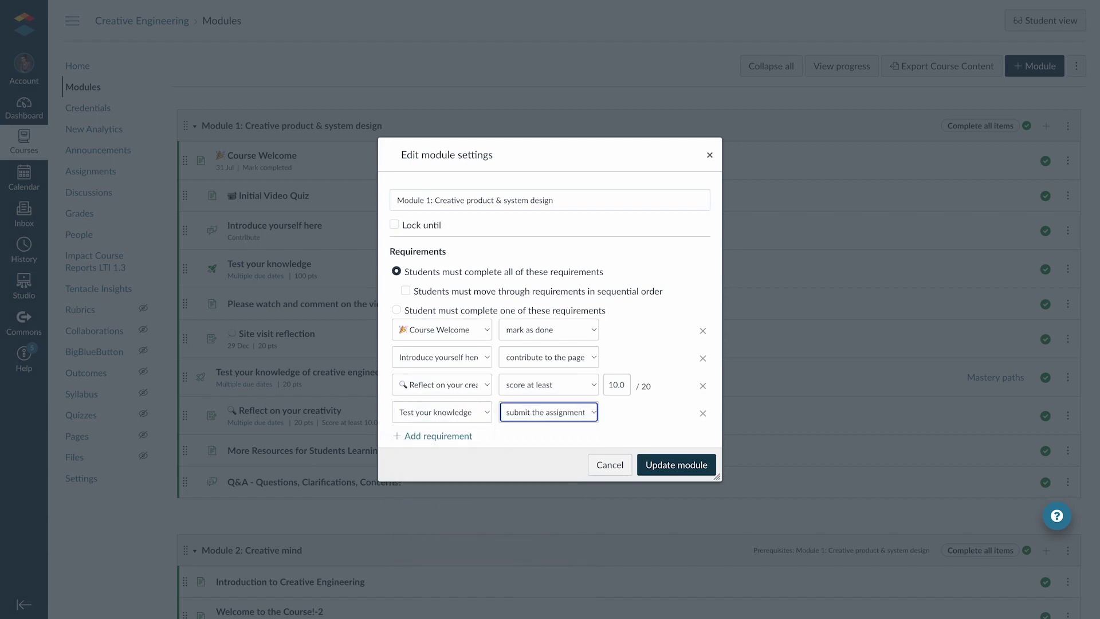
pyautogui.click(708, 155)
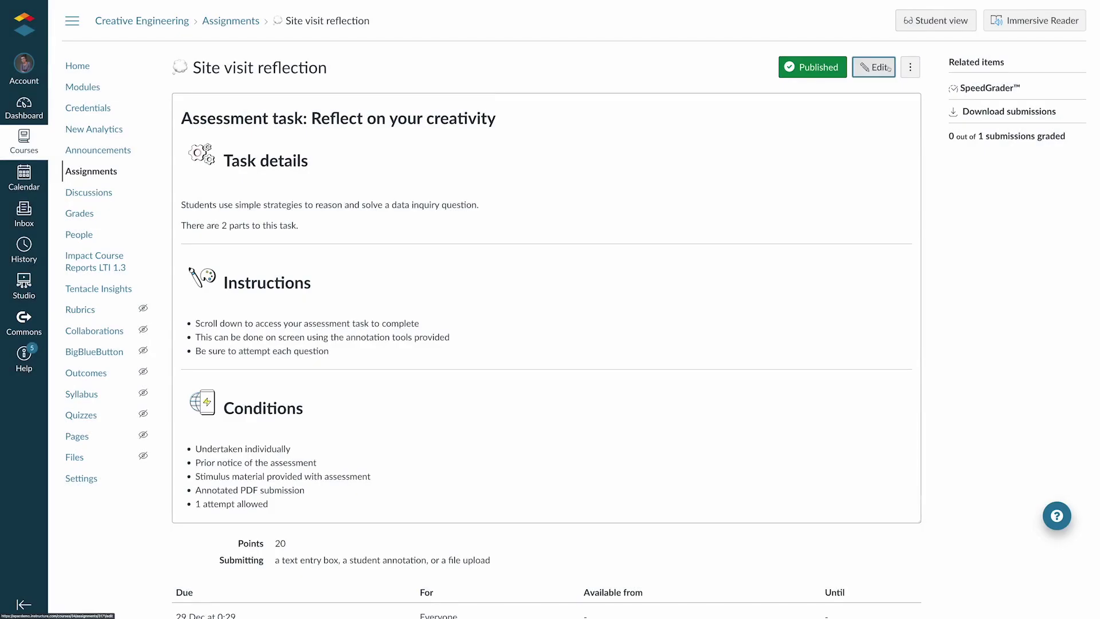
# - Edit Site visit reflection, keeping online submission and turning on Turnitin plagiarism checking
pyautogui.click(874, 67)
pyautogui.scroll(-3, 828, 133)
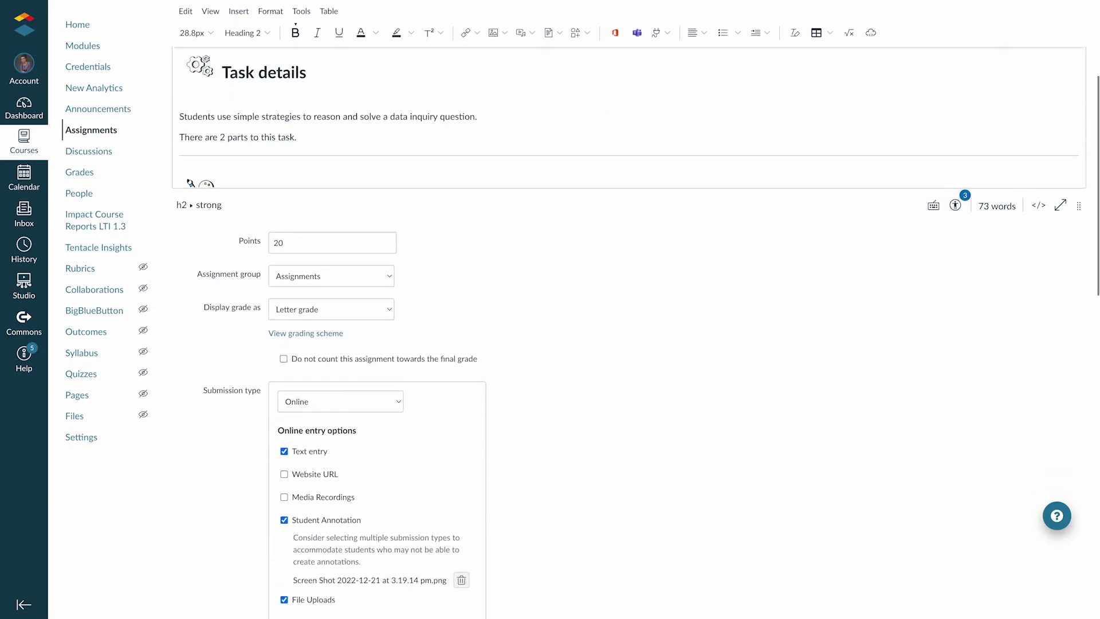
pyautogui.scroll(-3, 817, 258)
pyautogui.scroll(-3, 817, 322)
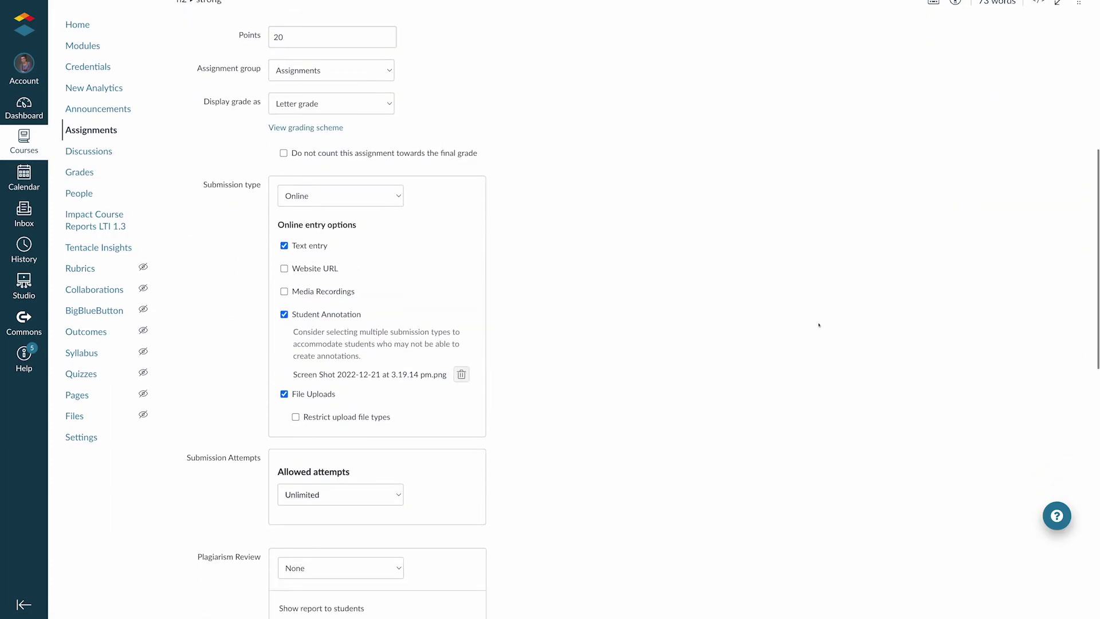
pyautogui.click(368, 195)
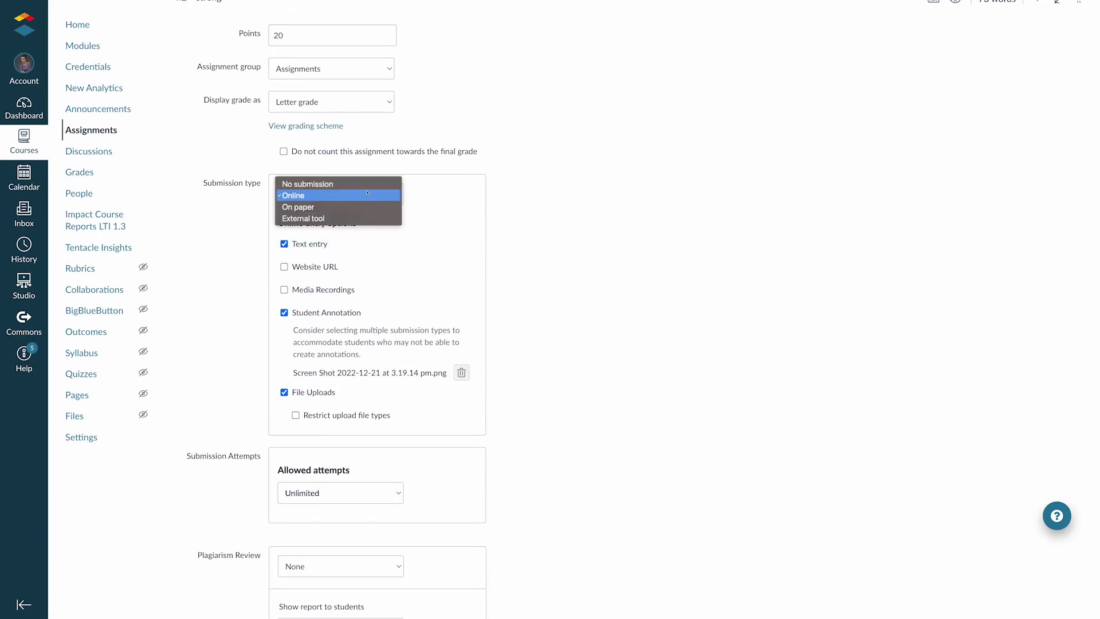
pyautogui.click(564, 273)
pyautogui.scroll(-3, 564, 273)
pyautogui.scroll(-2, 564, 274)
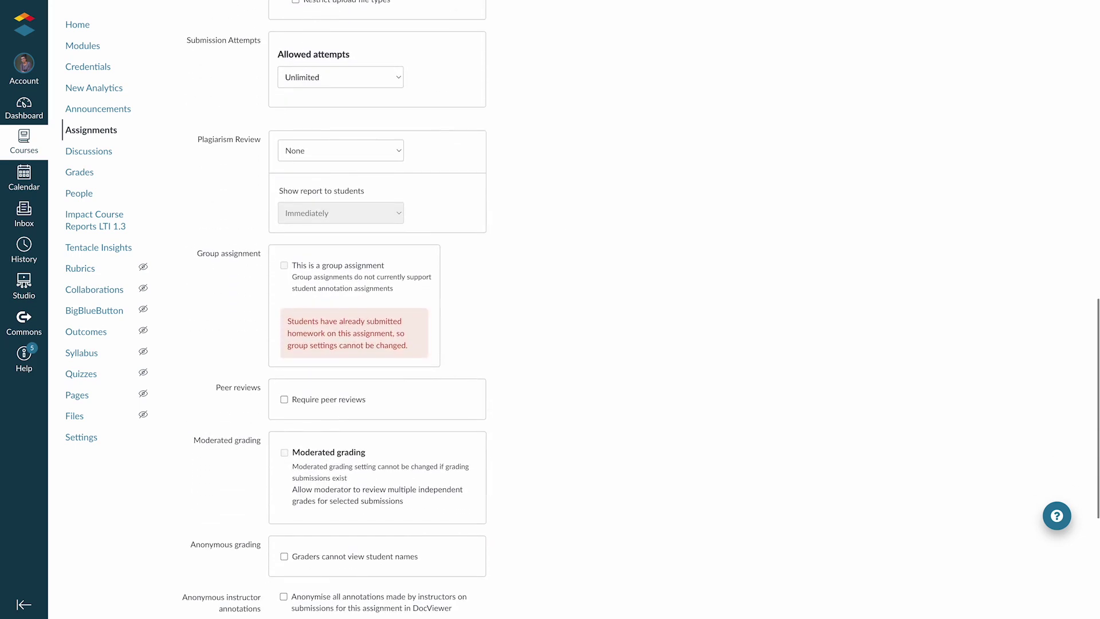
pyautogui.click(361, 154)
pyautogui.click(354, 163)
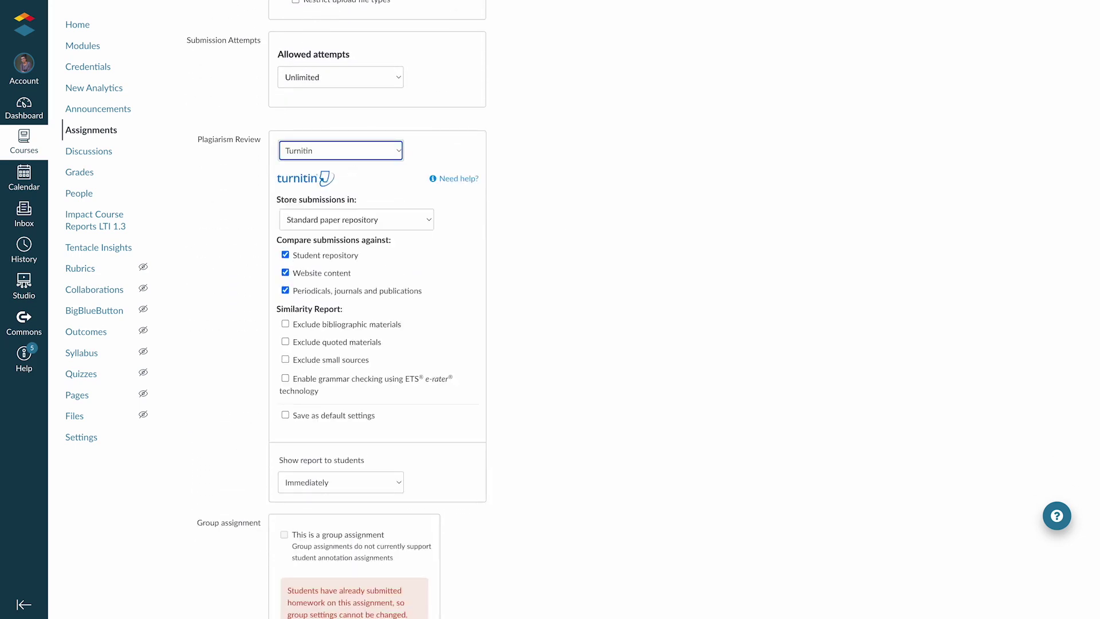
pyautogui.click(552, 290)
pyautogui.scroll(-3, 553, 290)
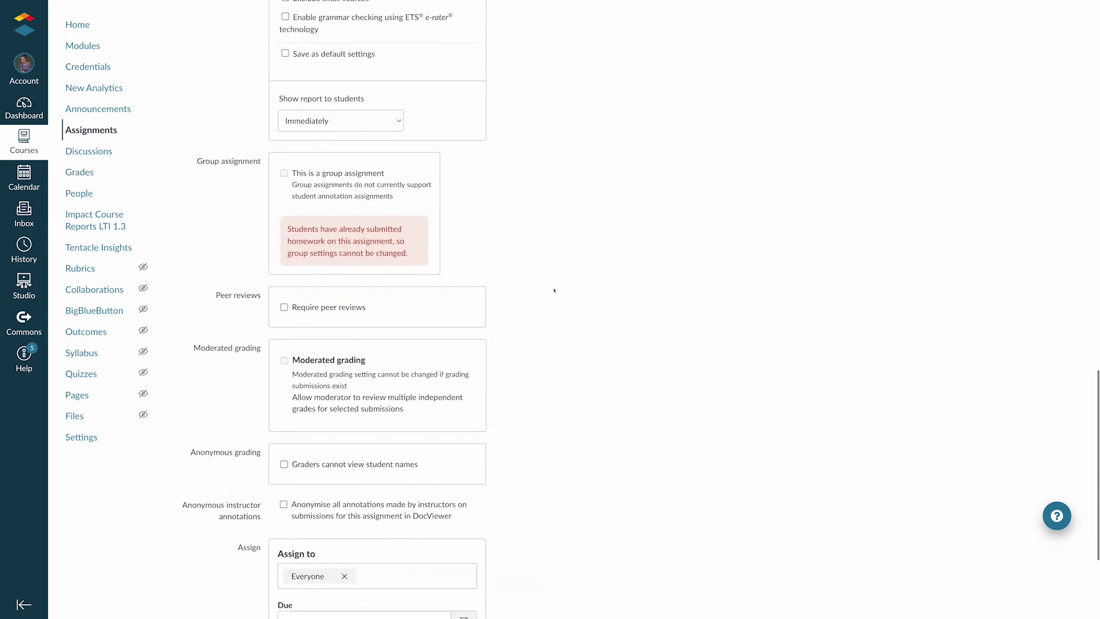
pyautogui.scroll(-2, 555, 290)
pyautogui.scroll(-1, 554, 291)
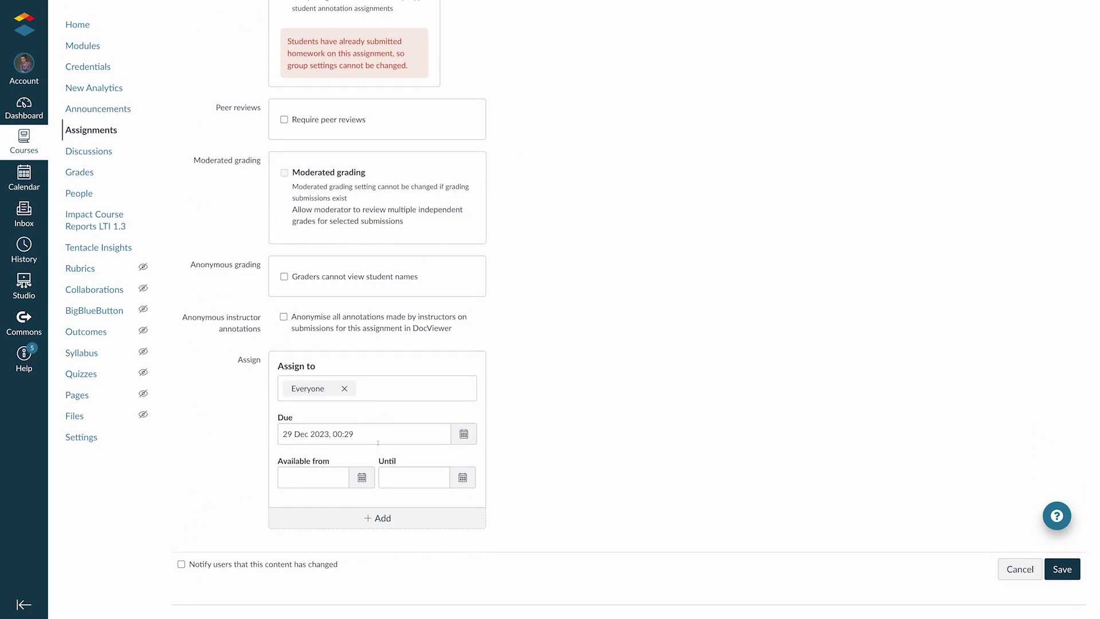
# - Add a separate Tutorial 1 due date of 28 April
pyautogui.click(374, 521)
pyautogui.scroll(-2, 317, 559)
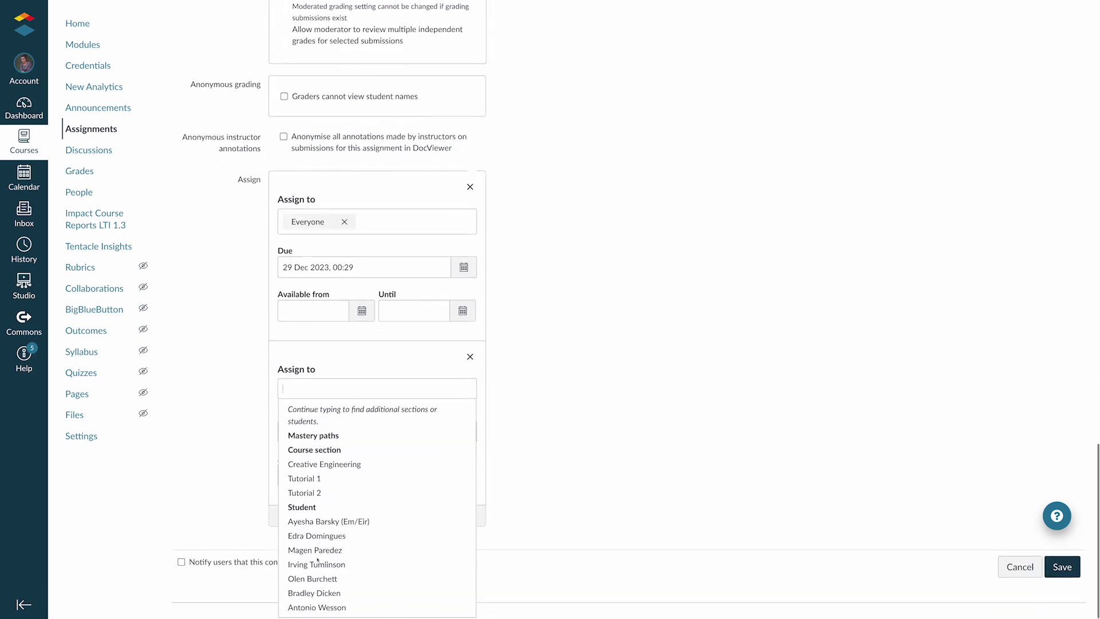
pyautogui.press('Down')
pyautogui.press('Down')
pyautogui.press('Return')
pyautogui.click(463, 437)
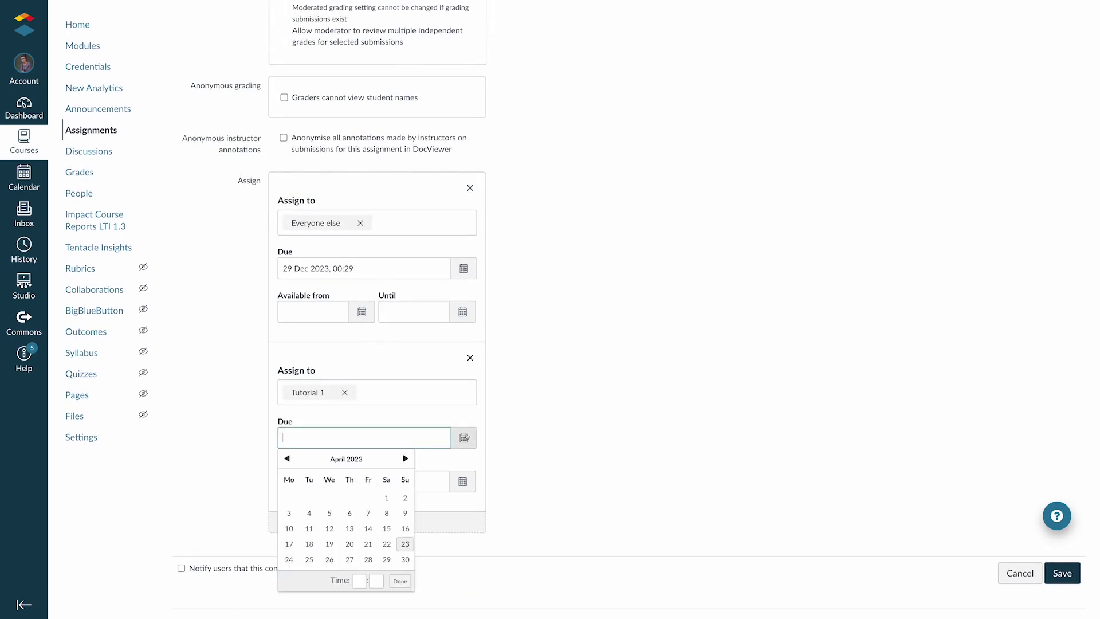
pyautogui.click(369, 560)
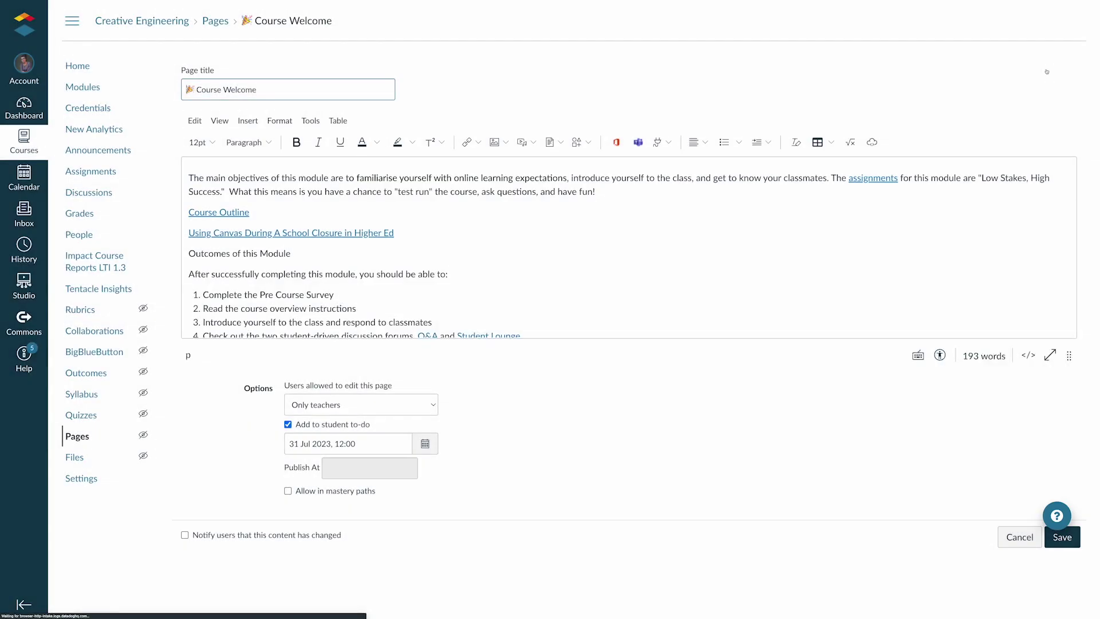
# - Expand the editor to full screen and insert the saved house Icon Maker icon
pyautogui.click(1049, 354)
pyautogui.click(487, 33)
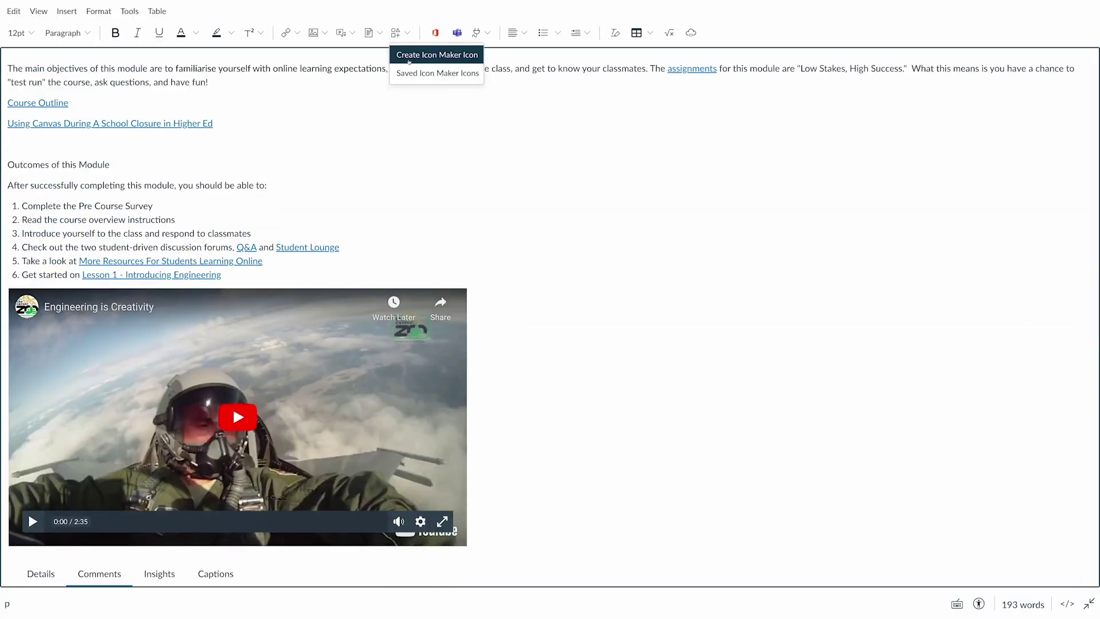
pyautogui.click(437, 72)
pyautogui.click(866, 196)
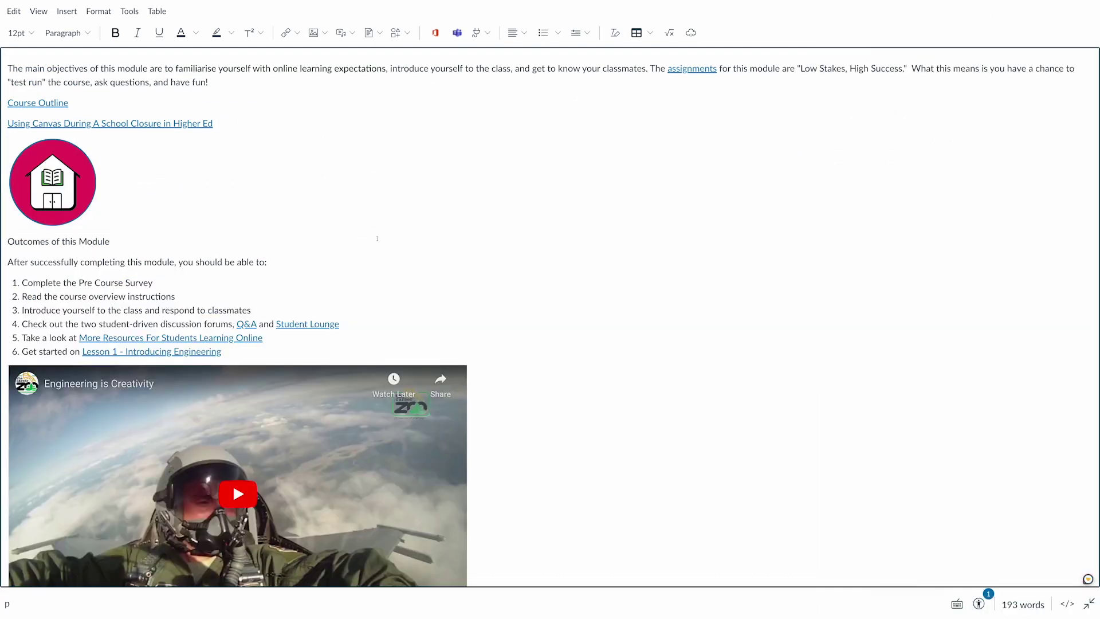
# - Handwrite a cube root of 1/5 in MathType and insert it into the page
pyautogui.click(478, 32)
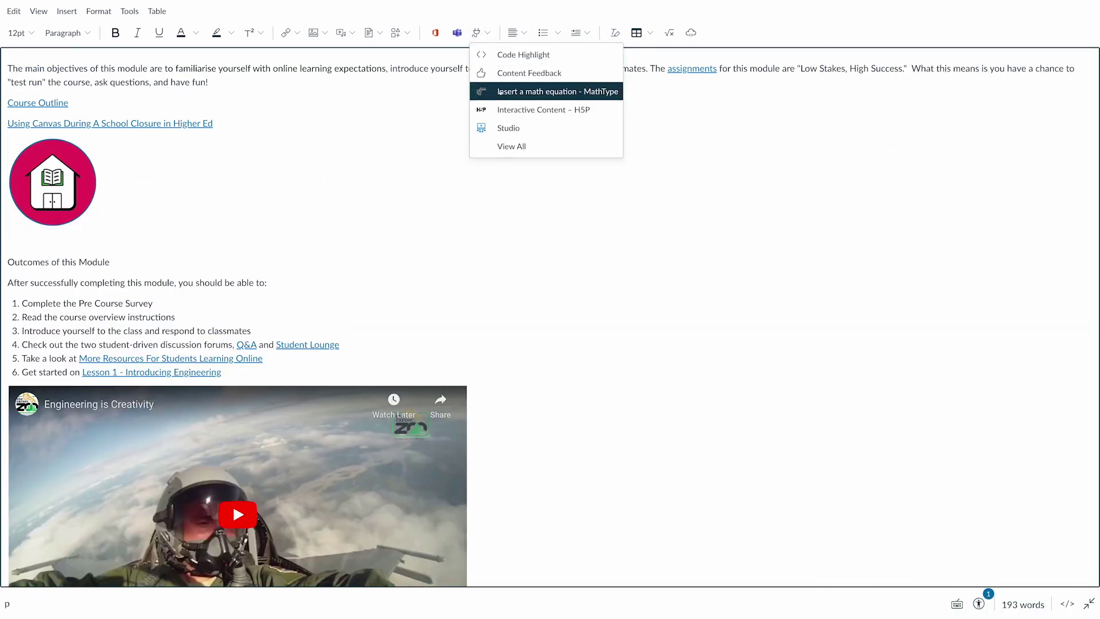
pyautogui.click(515, 91)
pyautogui.click(703, 420)
pyautogui.moveTo(430, 222)
pyautogui.mouseDown()
pyautogui.moveTo(464, 228)
pyautogui.moveTo(436, 264)
pyautogui.mouseUp()
pyautogui.moveTo(453, 303)
pyautogui.mouseDown()
pyautogui.moveTo(503, 226)
pyautogui.moveTo(637, 217)
pyautogui.mouseUp()
pyautogui.moveTo(523, 229); pyautogui.dragTo(523, 268)
pyautogui.moveTo(581, 222); pyautogui.dragTo(522, 318)
pyautogui.moveTo(617, 251); pyautogui.dragTo(564, 280)
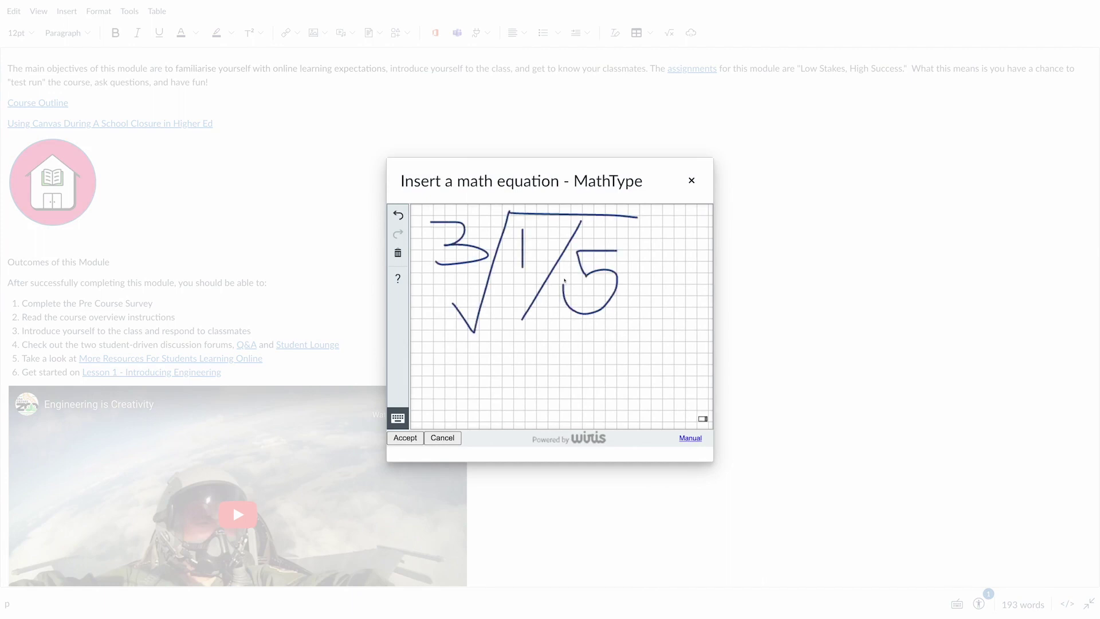
pyautogui.click(405, 437)
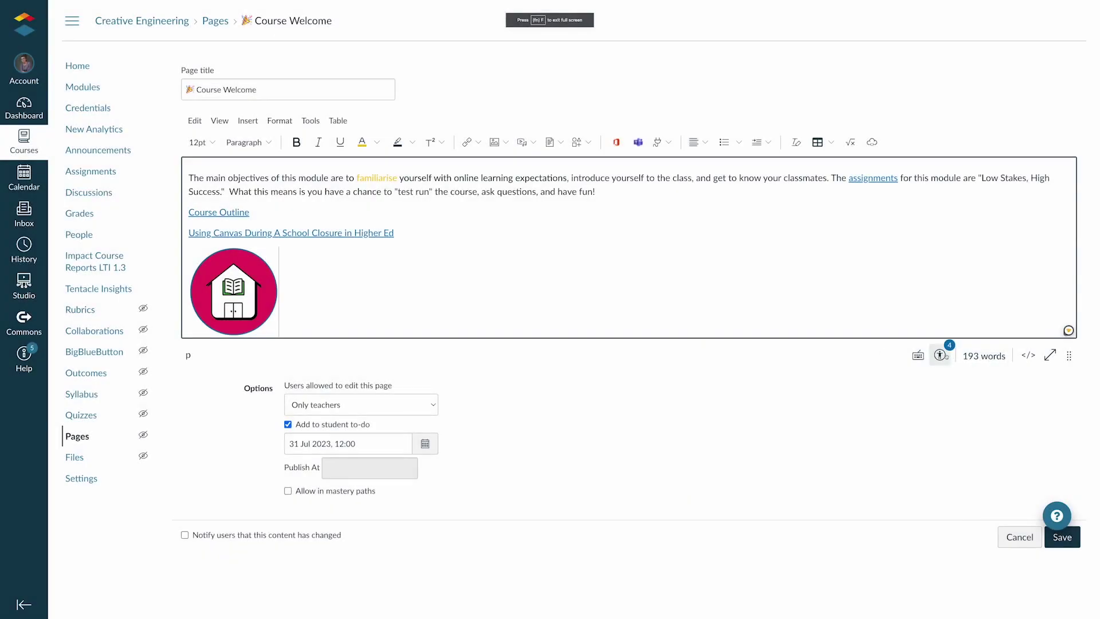
# - Fix the contrast of 'familiarise' and replace the house icon's alt text with 'Navigate to readings'
pyautogui.click(940, 355)
pyautogui.click(1015, 250)
pyautogui.click(1060, 328)
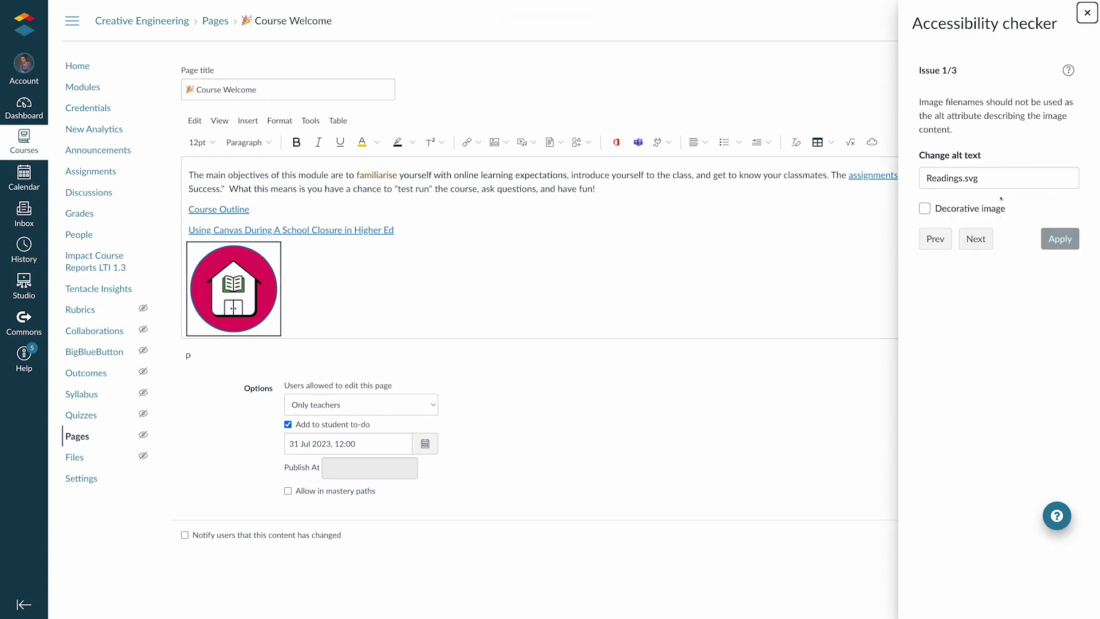
pyautogui.tripleClick(997, 178)
pyautogui.write('M')
pyautogui.press('BackSpace')
pyautogui.write('Nabie to readings')
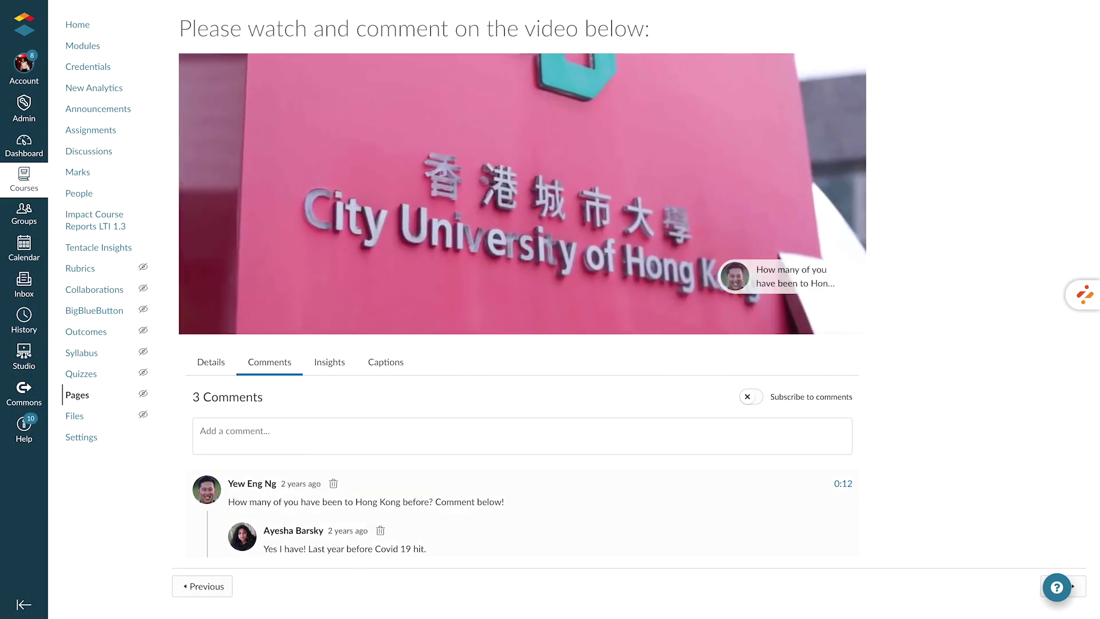
# - Check the video's viewing insights, request new captions, and show My Library's recording options
pyautogui.click(329, 362)
pyautogui.scroll(-3, 344, 430)
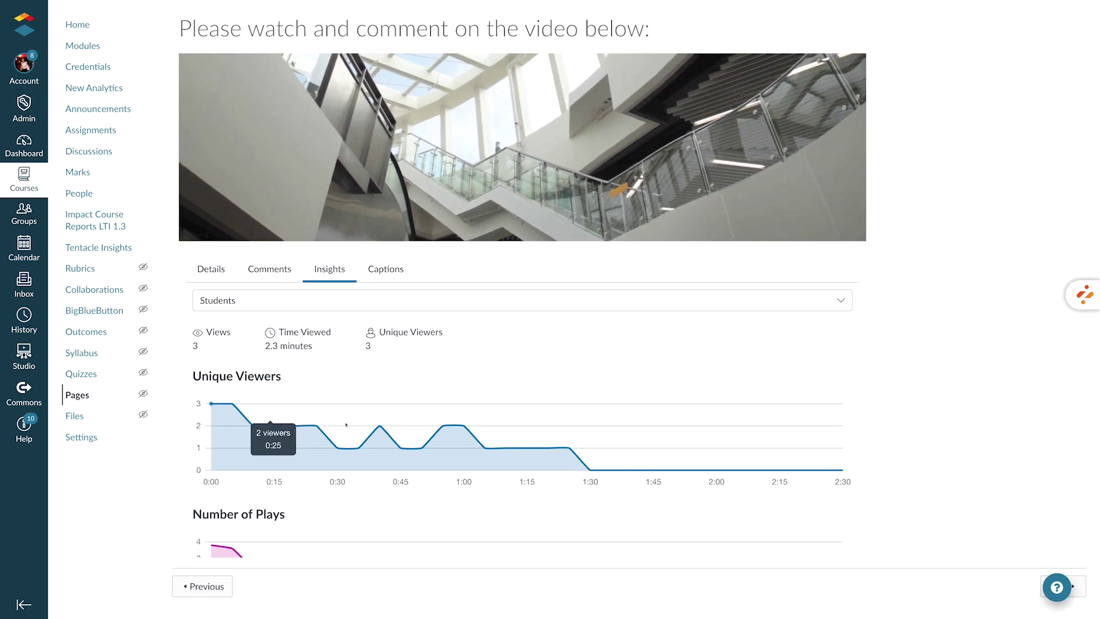
pyautogui.scroll(-2, 494, 435)
pyautogui.scroll(-1, 523, 345)
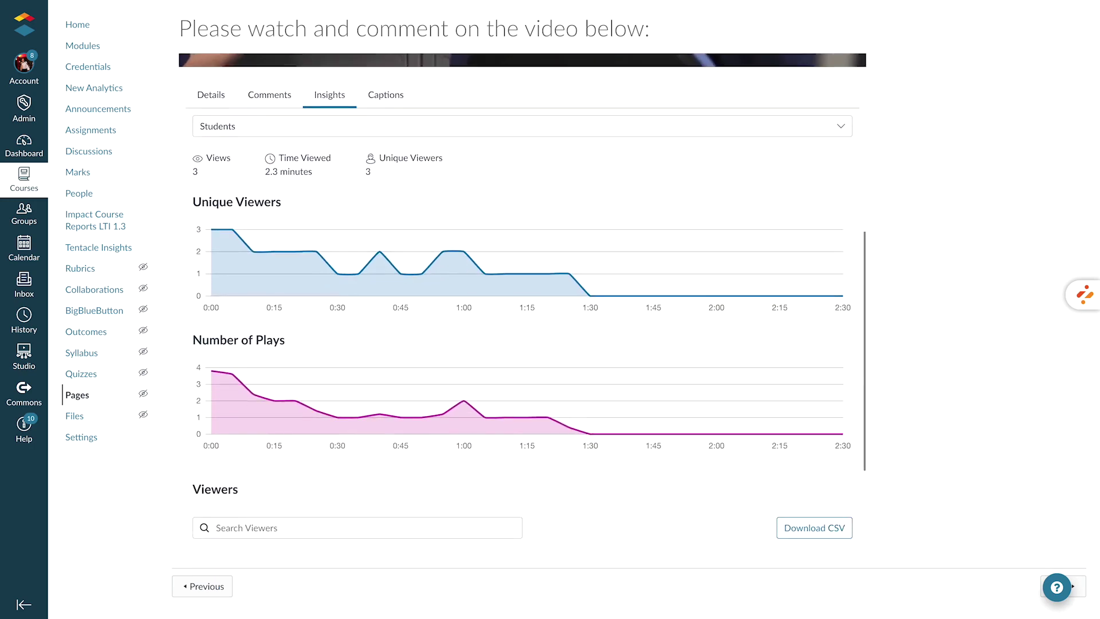
pyautogui.scroll(-2, 523, 344)
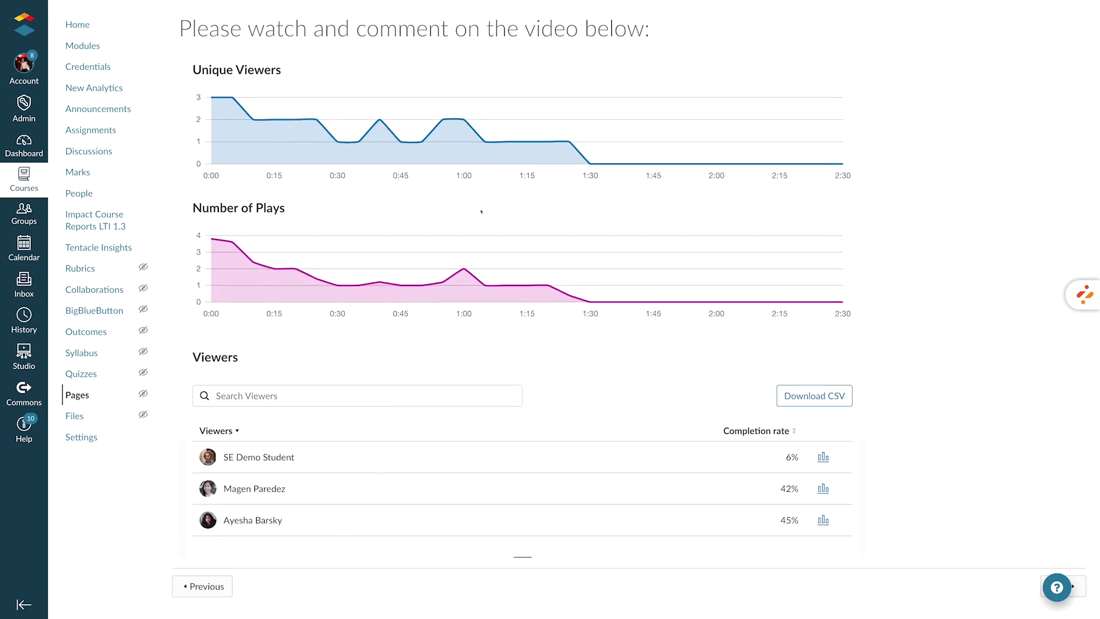
pyautogui.scroll(2, 481, 212)
pyautogui.scroll(1, 408, 253)
pyautogui.click(387, 271)
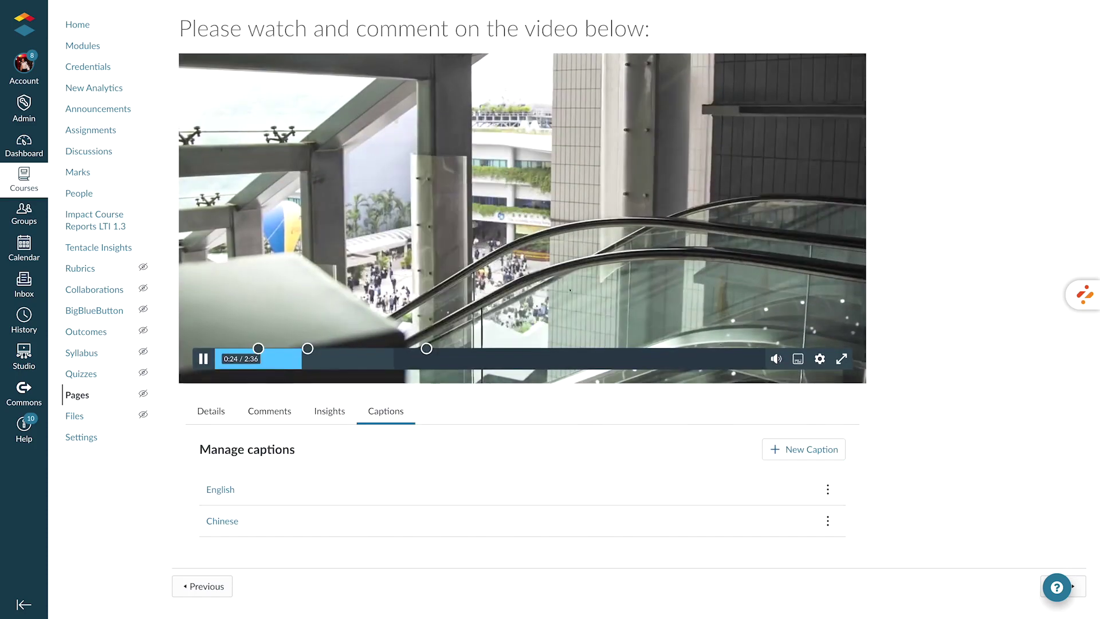
pyautogui.click(804, 449)
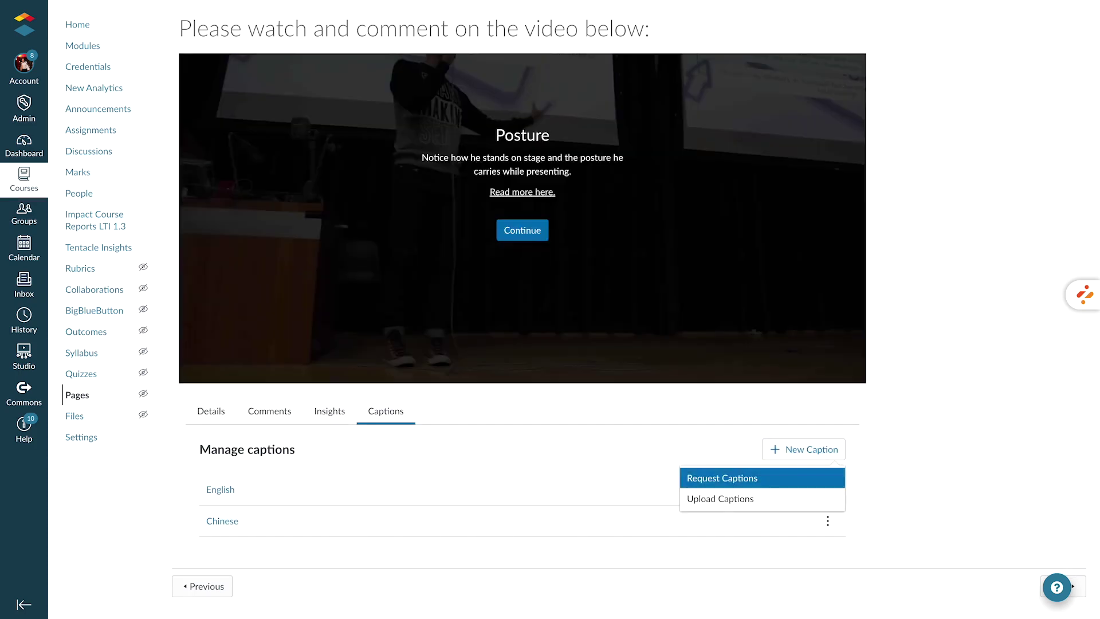
pyautogui.click(722, 478)
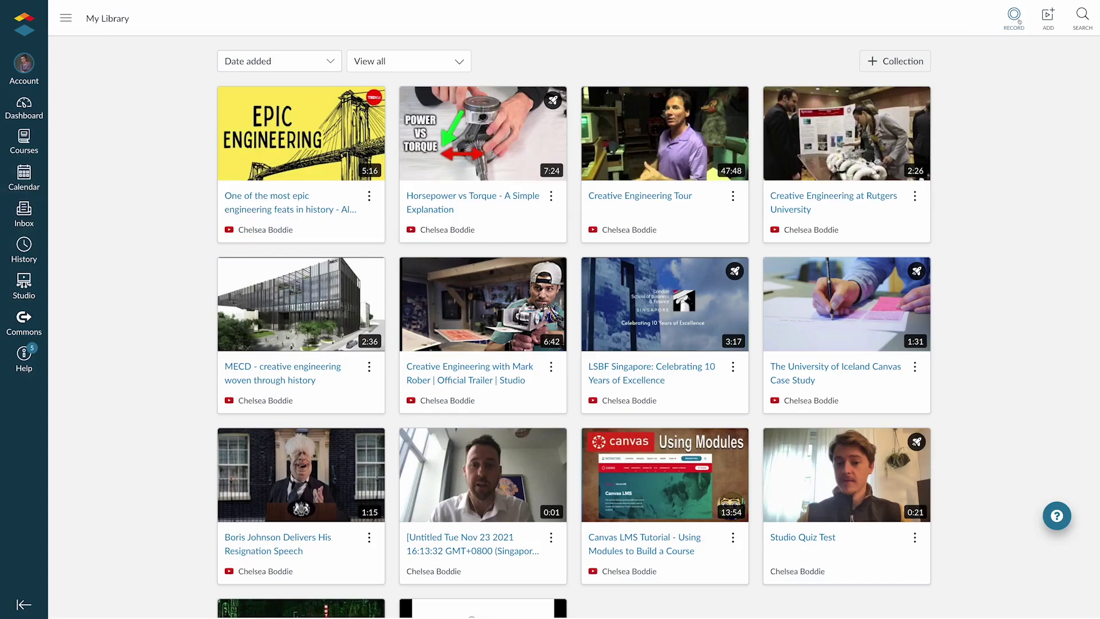
pyautogui.click(1020, 21)
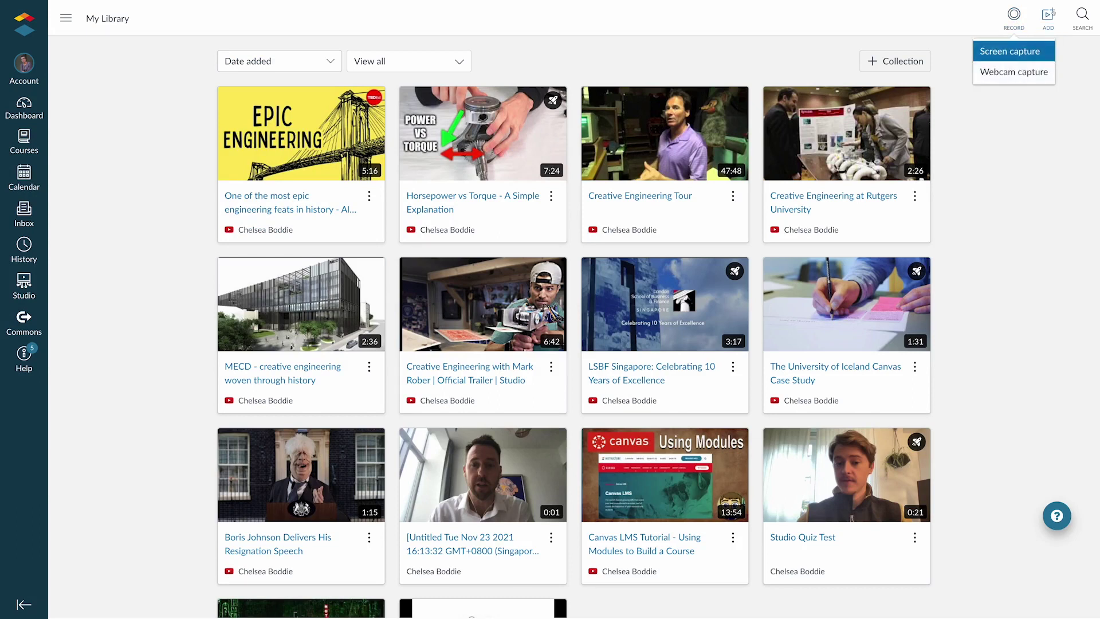
# - Look at the add-media options, including the external video link field, then dismiss them
pyautogui.click(1050, 15)
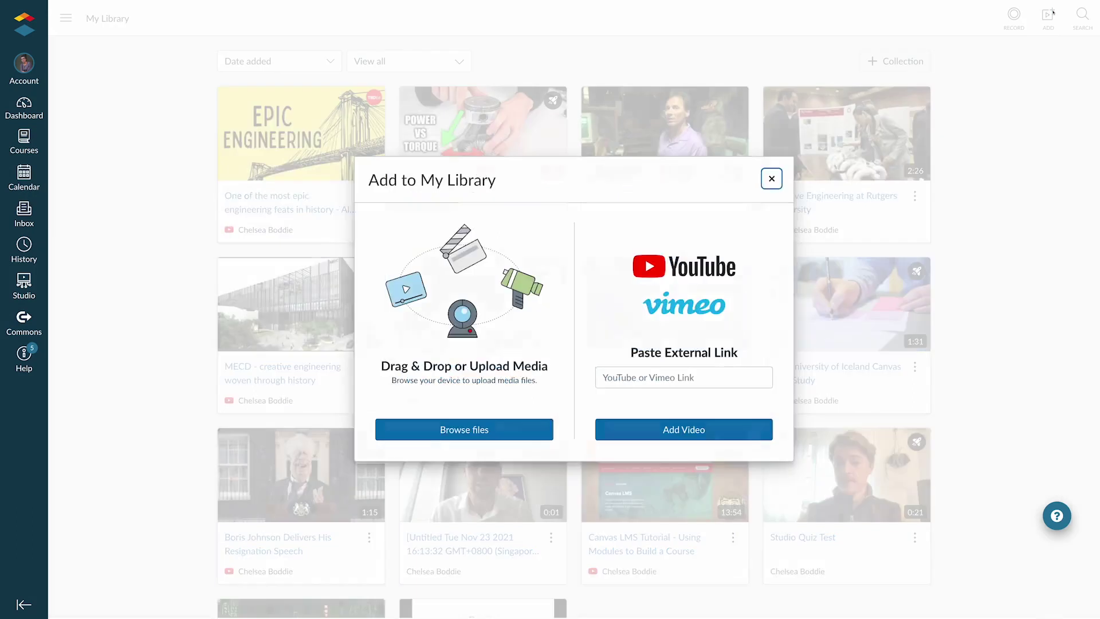
pyautogui.click(649, 378)
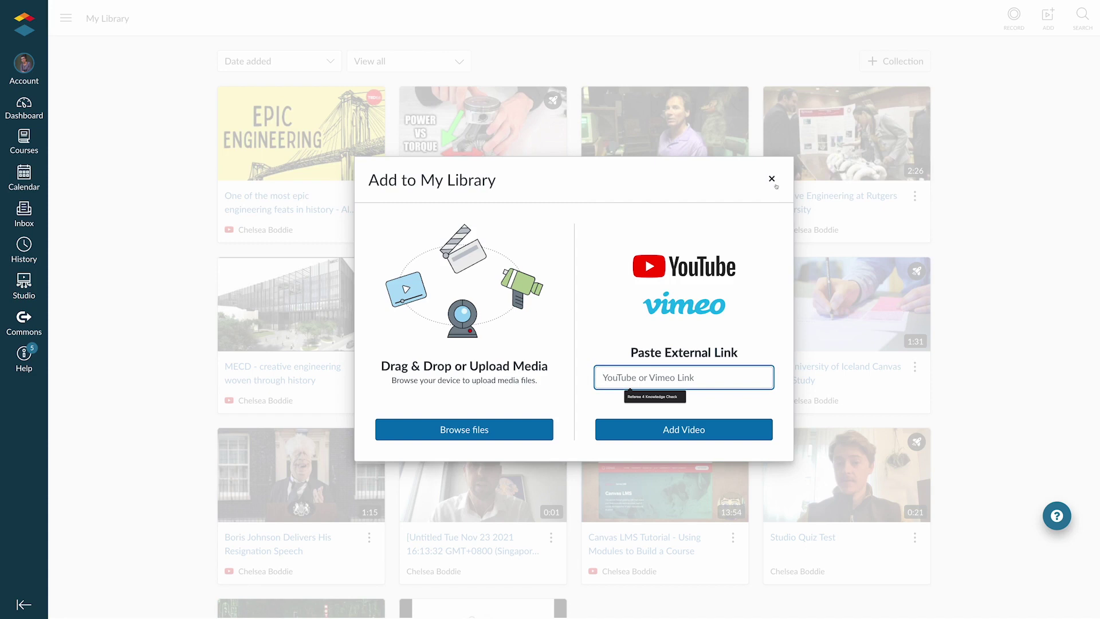
pyautogui.click(772, 179)
# - Create the 'Engineering videos' collection and return to My Library
pyautogui.click(894, 61)
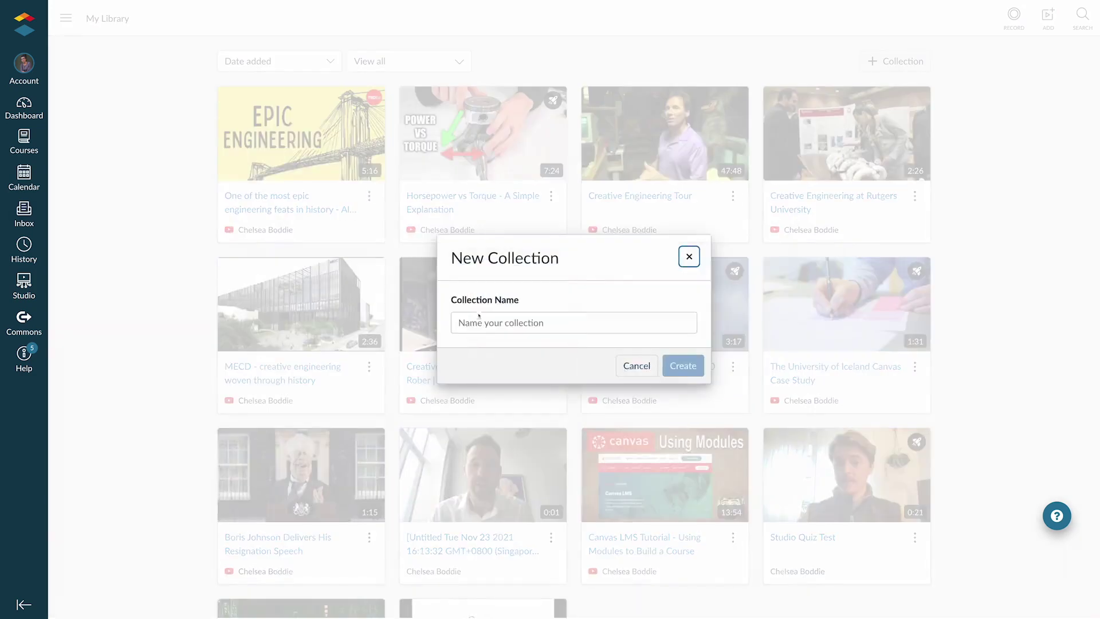
pyautogui.click(479, 317)
pyautogui.write('Engin')
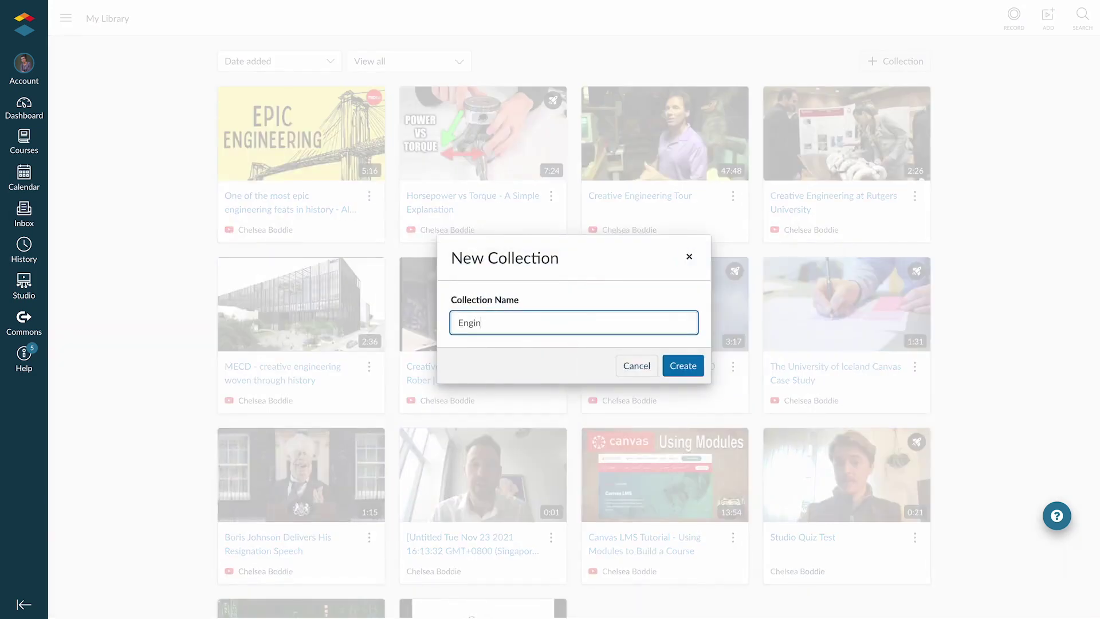
pyautogui.write('deos')
pyautogui.click(683, 366)
pyautogui.click(104, 18)
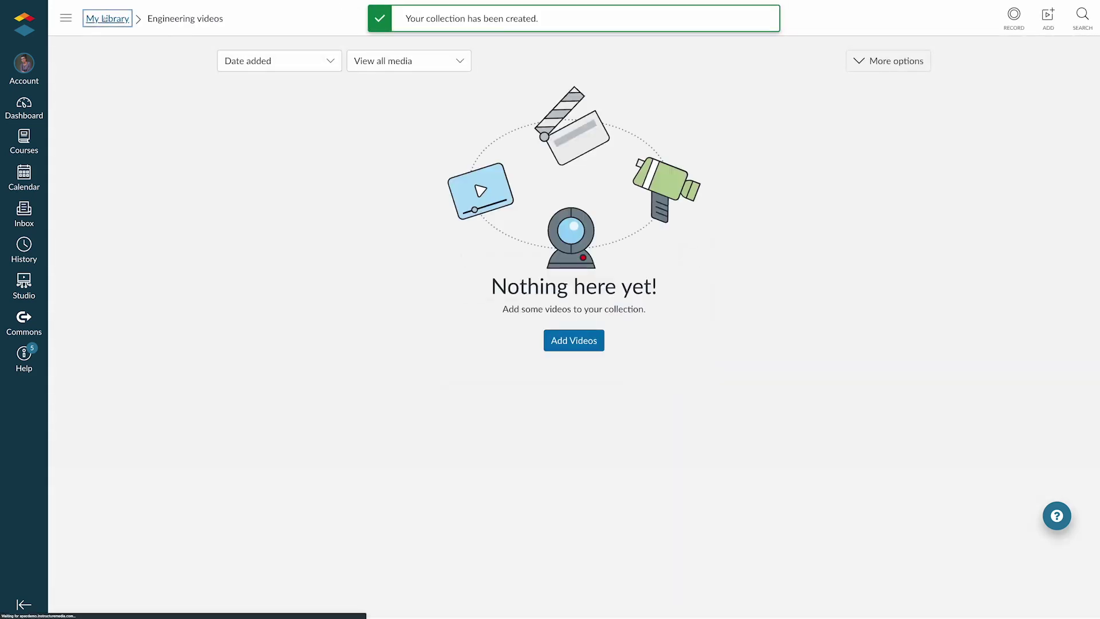
pyautogui.scroll(-3, 574, 310)
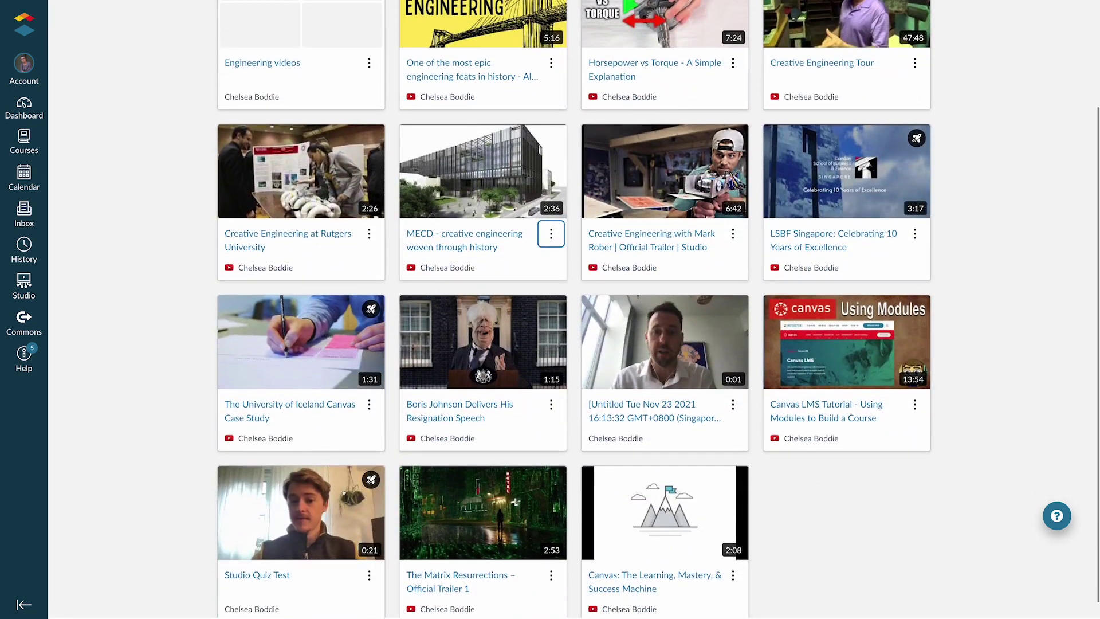
# - Trim Studio Quiz Test's start to about 0:04 and save the edited video
pyautogui.click(369, 575)
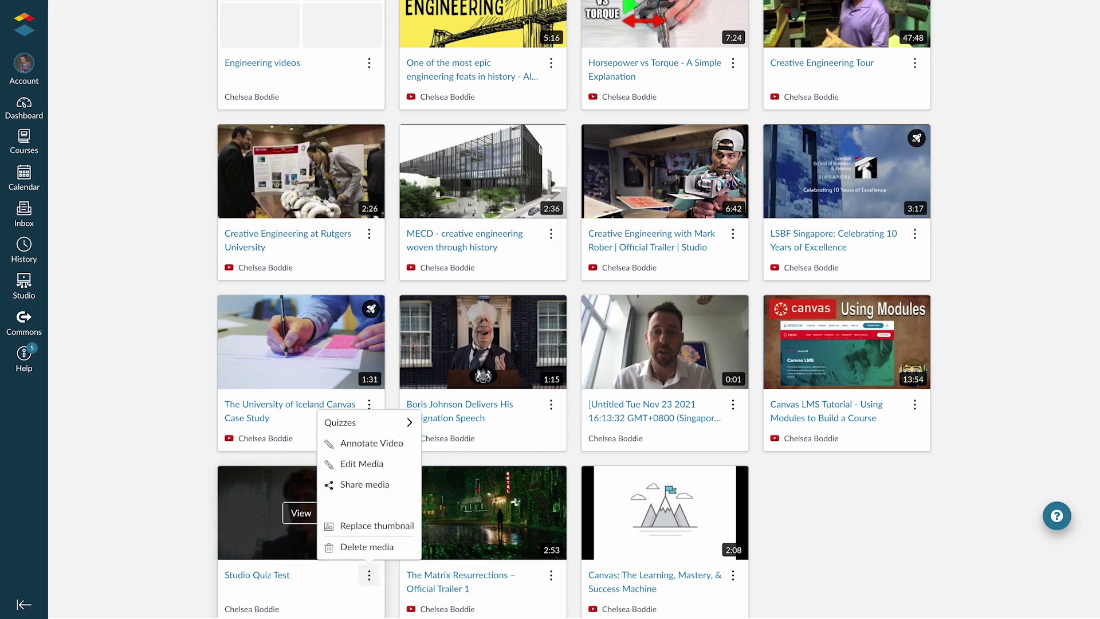
pyautogui.click(372, 463)
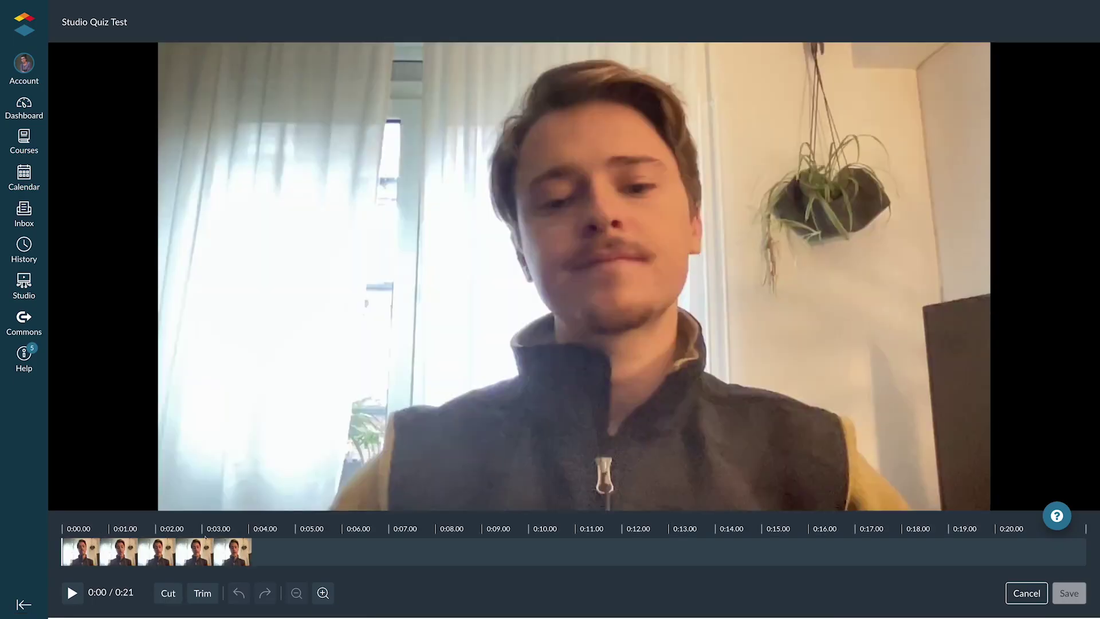
pyautogui.click(203, 593)
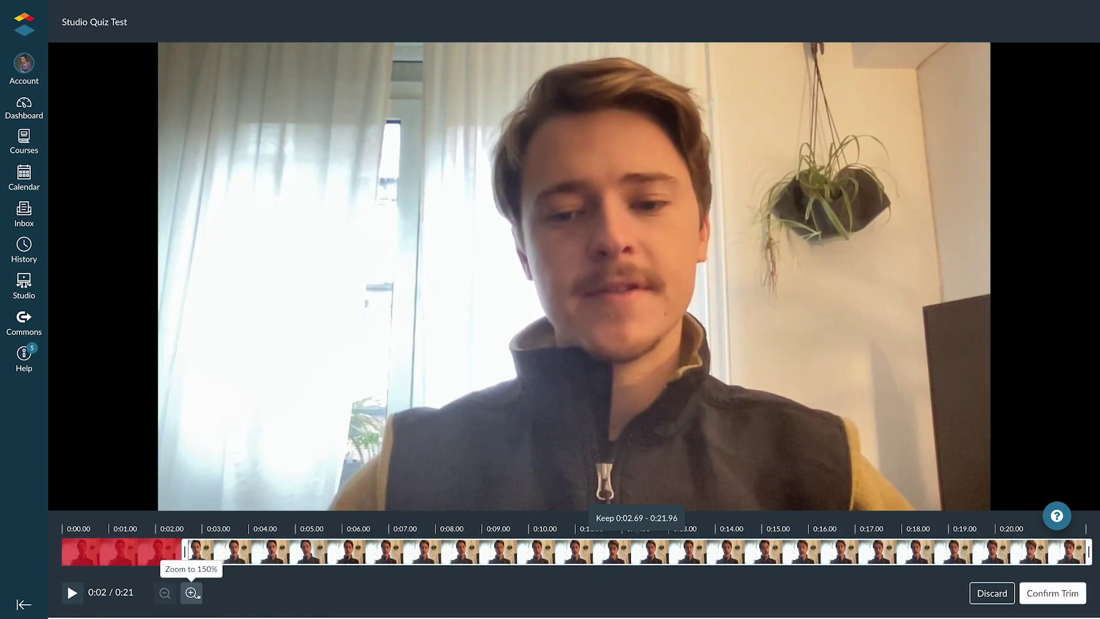
pyautogui.moveTo(183, 552); pyautogui.dragTo(251, 552)
pyautogui.click(1053, 593)
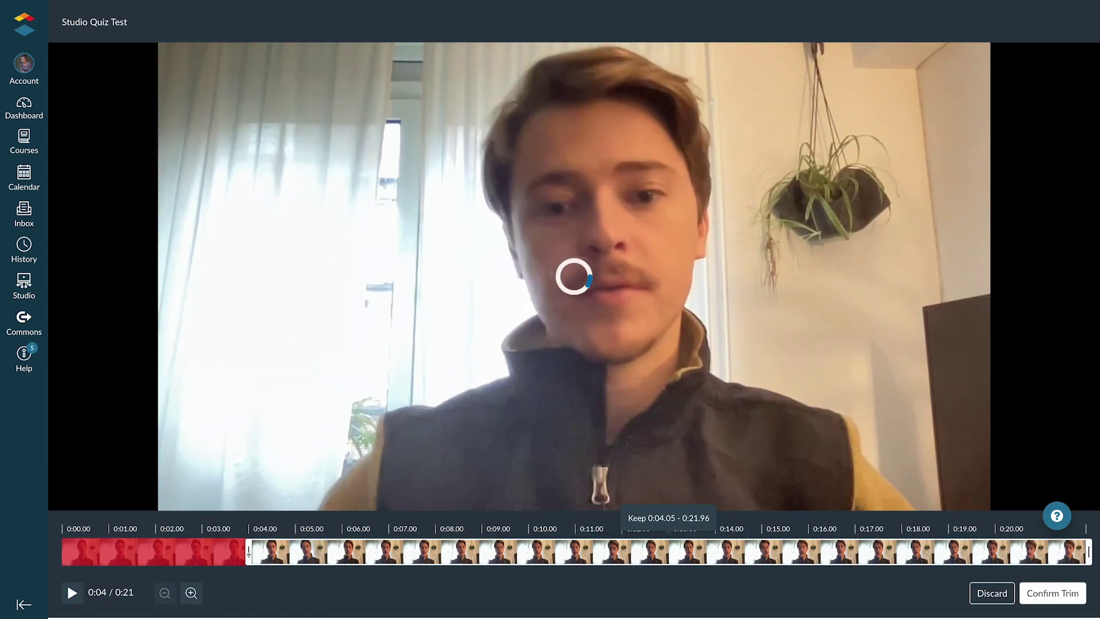
pyautogui.click(1069, 593)
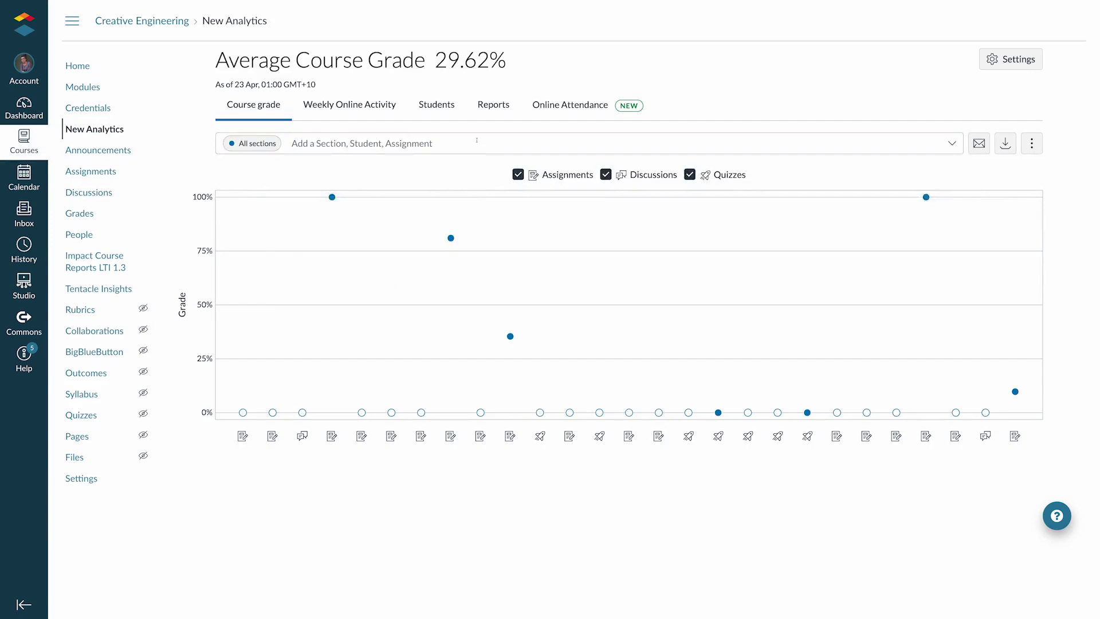
# - Add Tutorial 1 and Tutorial 2 to the analytics grade chart
pyautogui.click(477, 144)
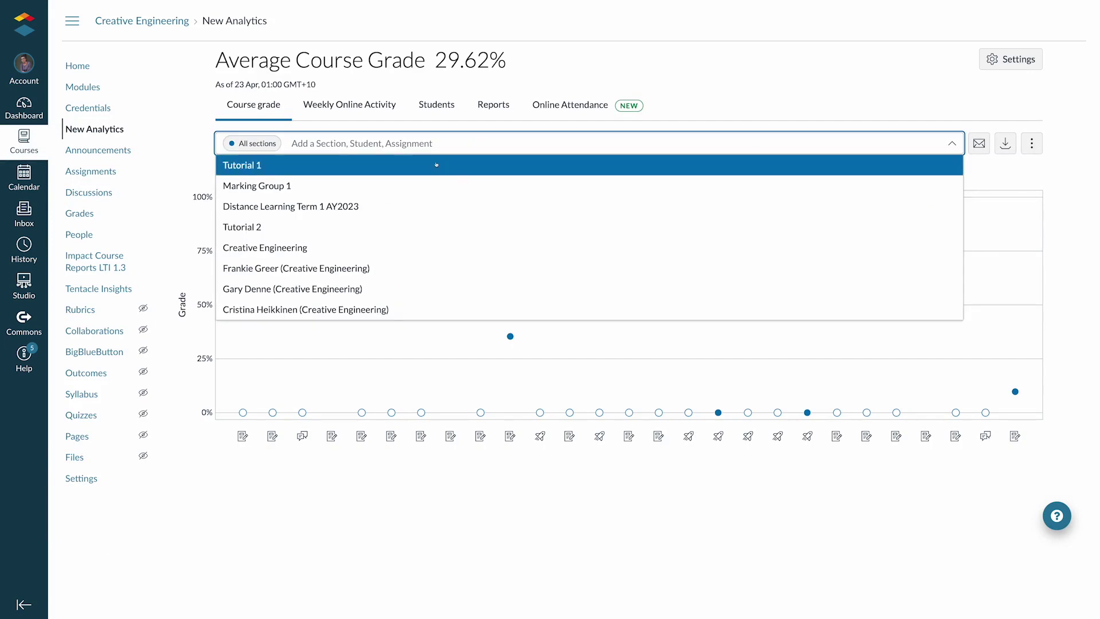
pyautogui.click(438, 165)
pyautogui.click(447, 145)
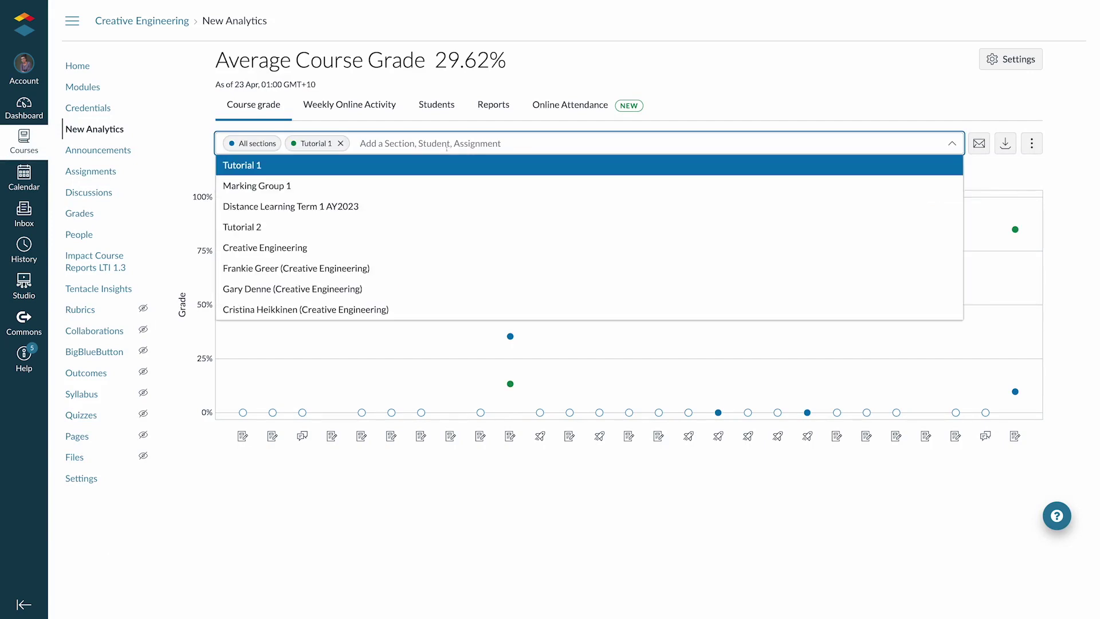
pyautogui.click(391, 227)
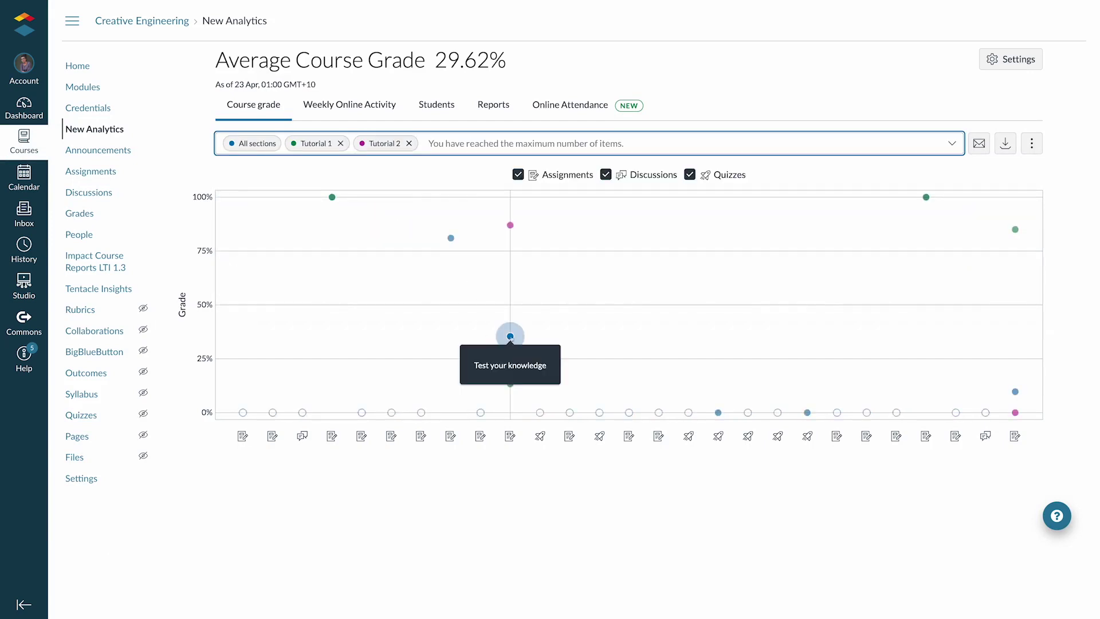
# - Start a message to the five students missing Test your knowledge submissions
pyautogui.click(509, 336)
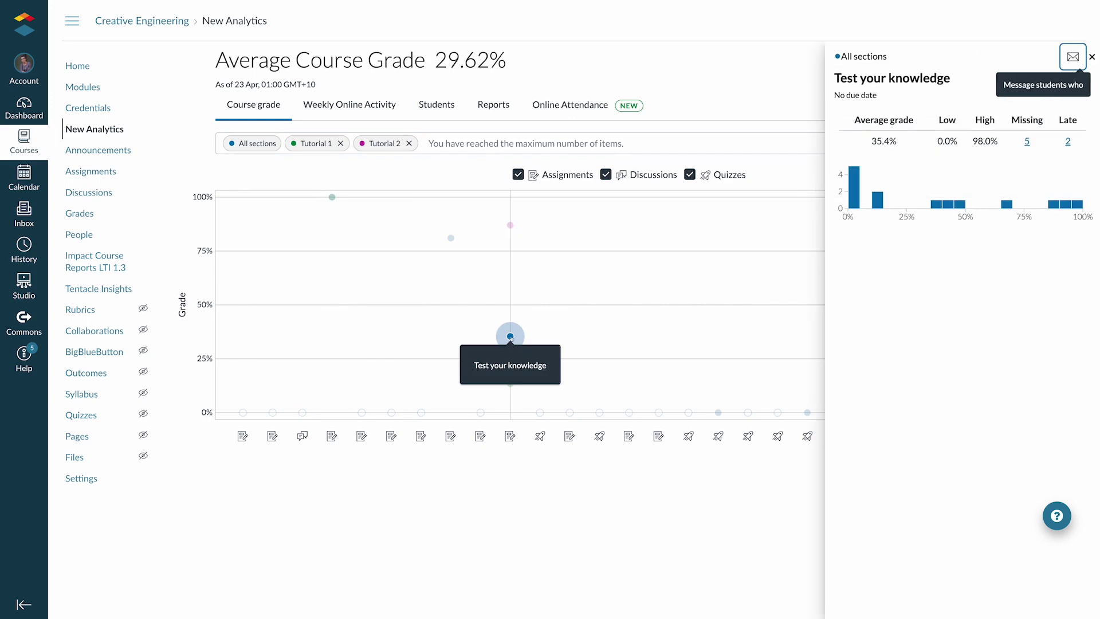
pyautogui.click(1072, 58)
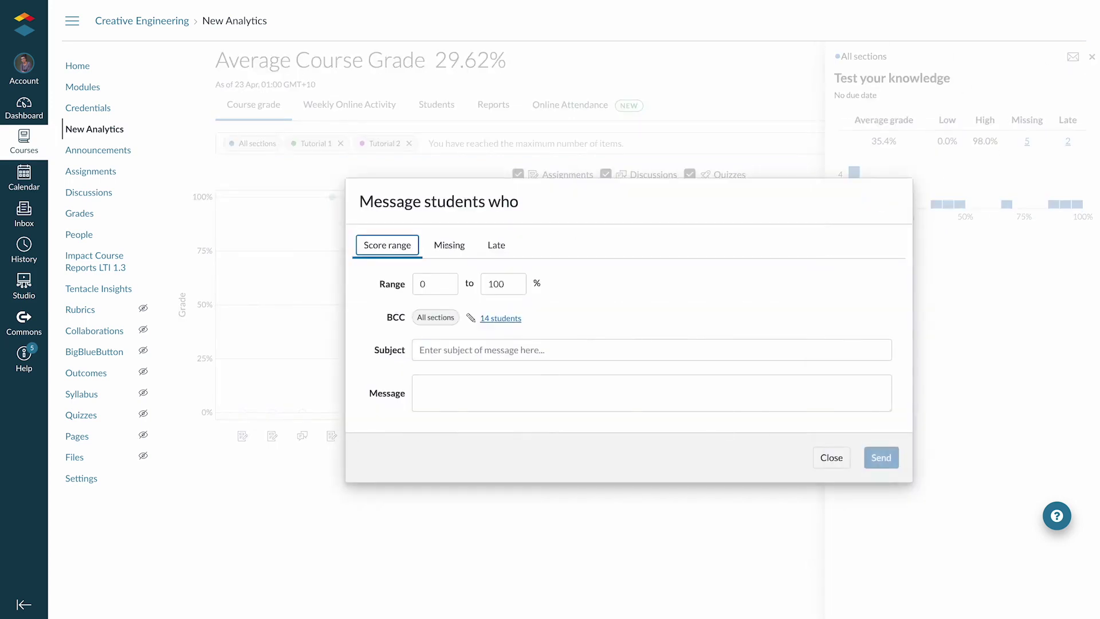
pyautogui.click(447, 244)
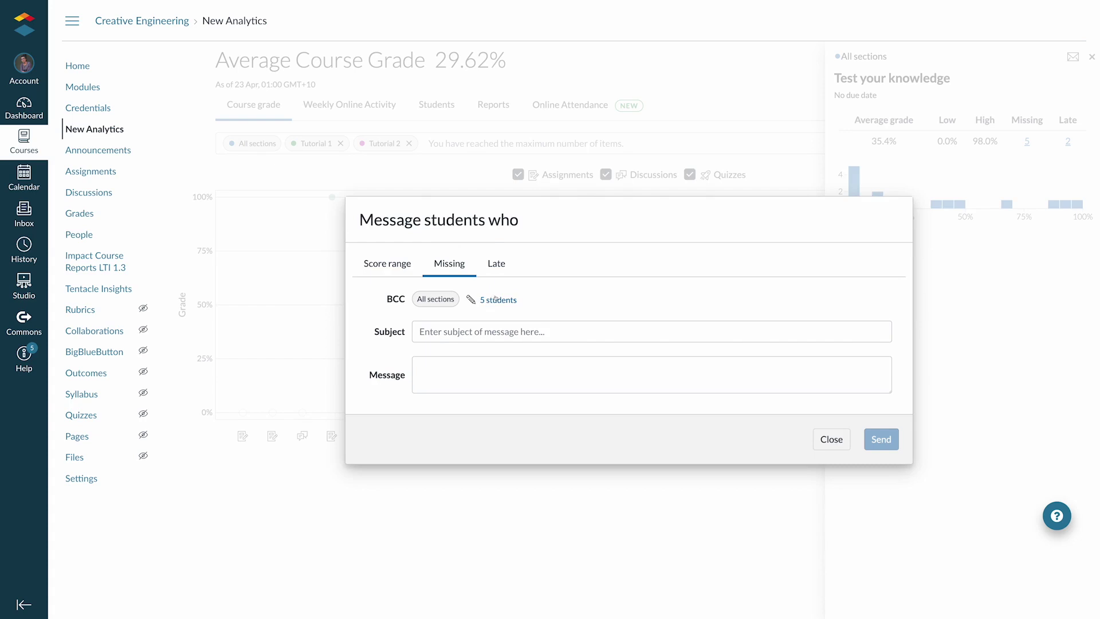
pyautogui.click(497, 300)
pyautogui.press('Tab')
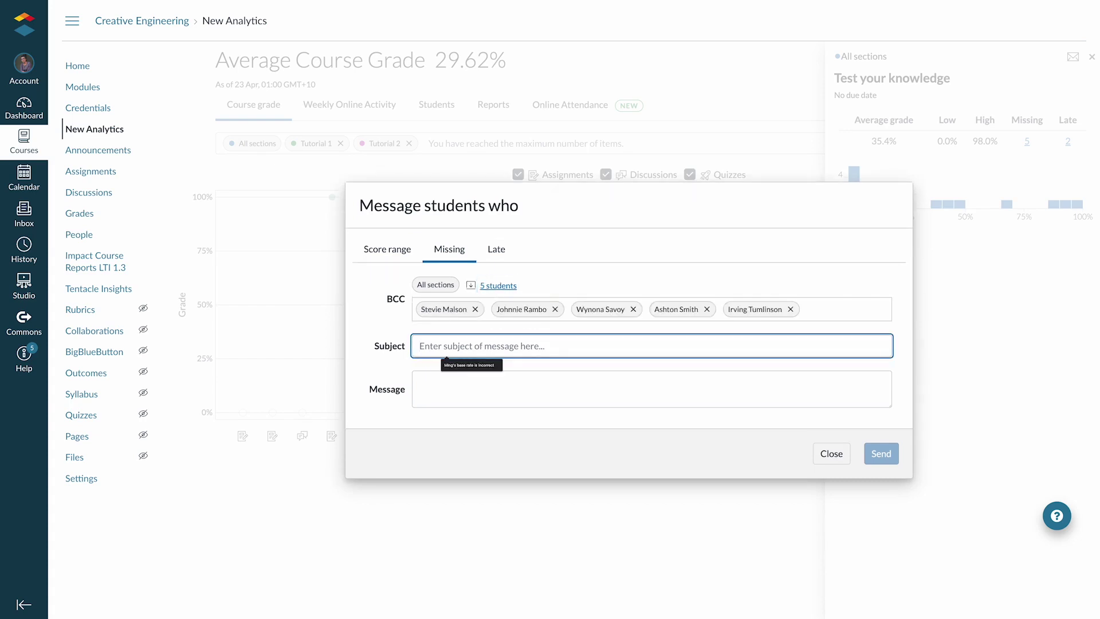
pyautogui.write('Missing ass')
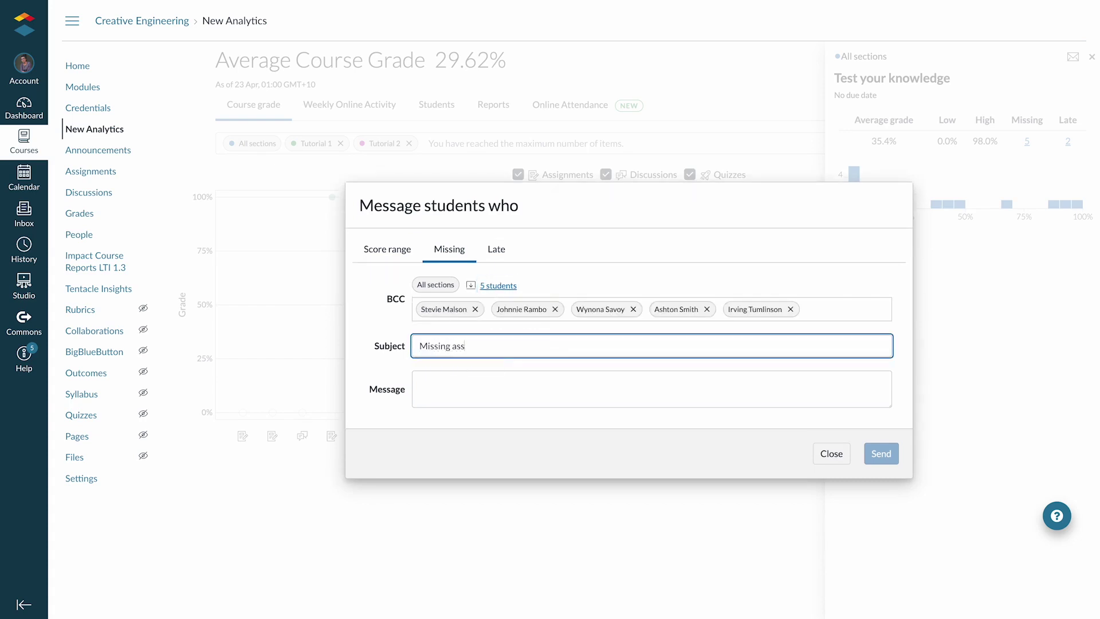
pyautogui.write('ignment submission')
pyautogui.press('Tab')
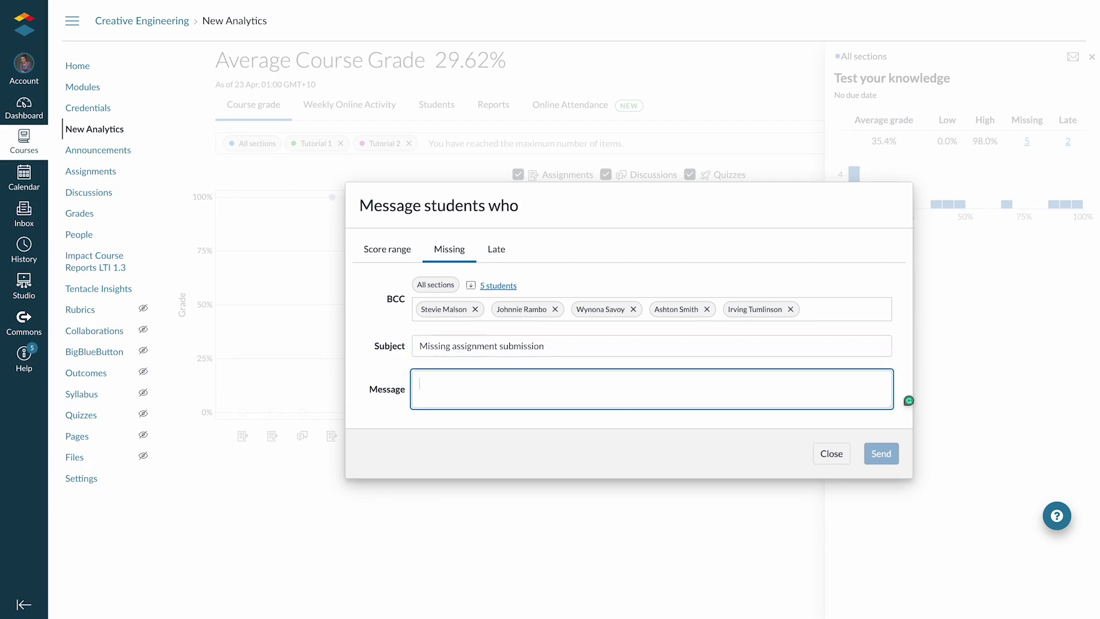
pyautogui.write('Hi')
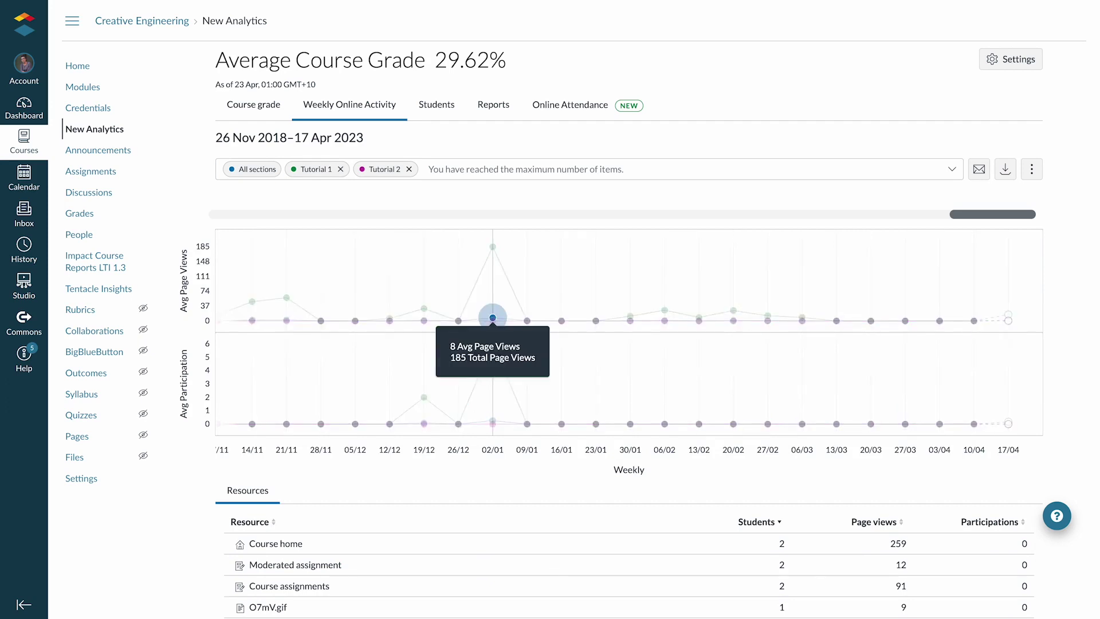
# - List the students who didn't participate in the 2 January week, sorted by page views
pyautogui.click(492, 318)
pyautogui.click(961, 254)
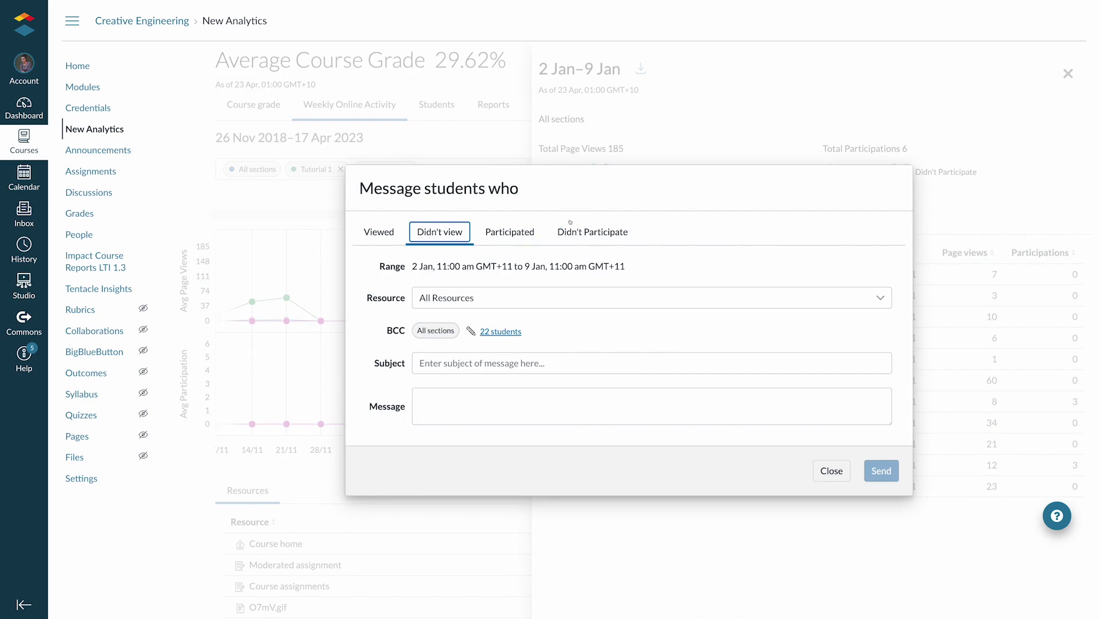
pyautogui.click(570, 228)
pyautogui.click(474, 298)
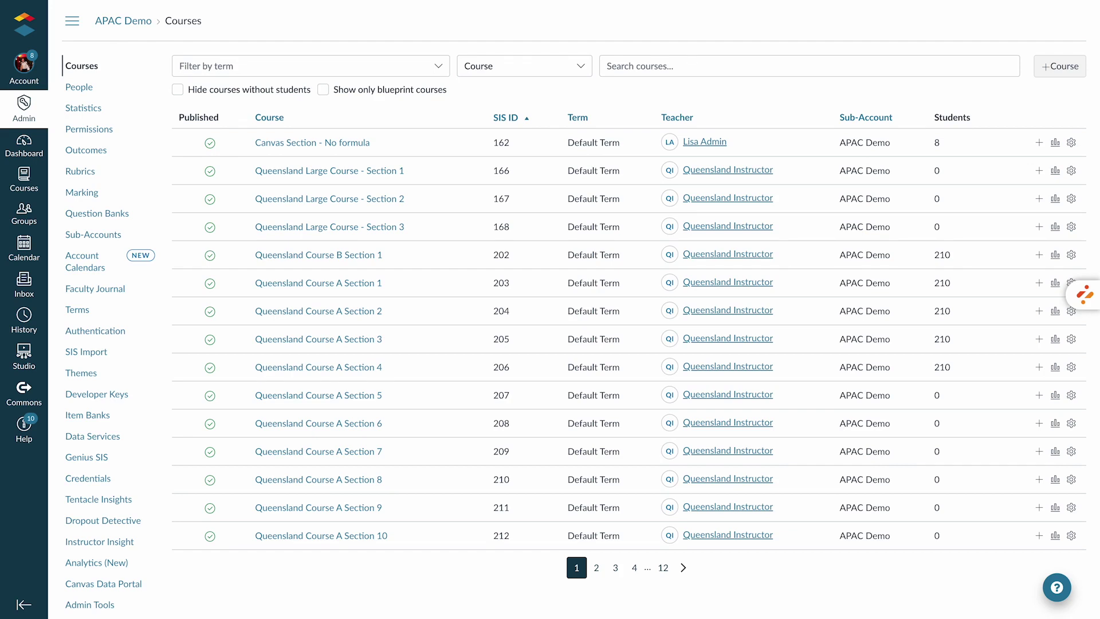
# - Filter courses to blueprint only and open Captive Animals Blueprint
pyautogui.click(324, 89)
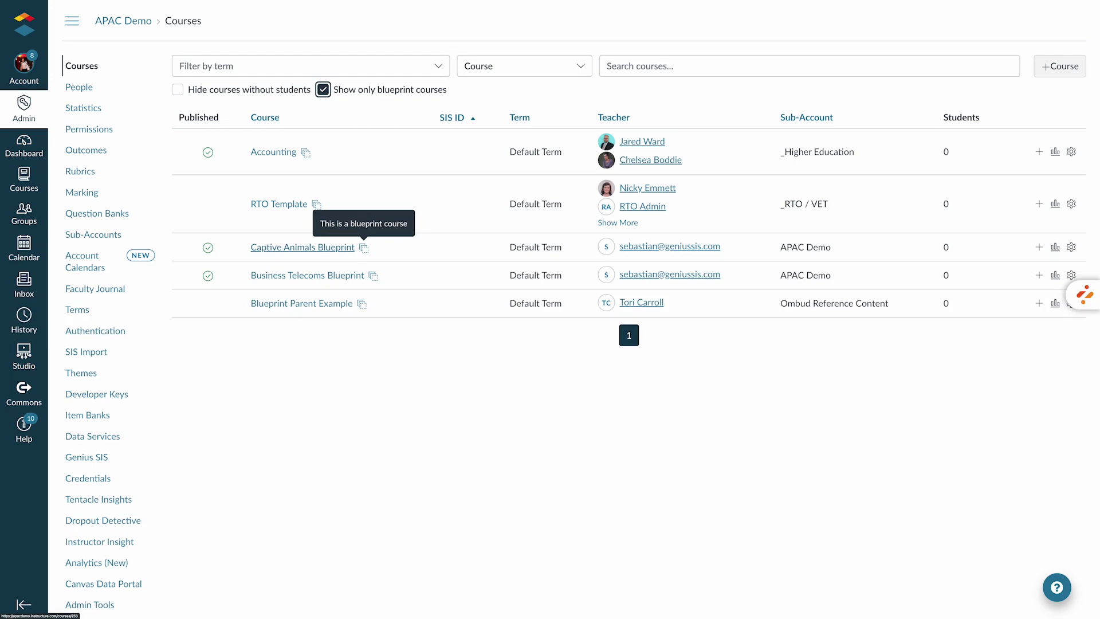
pyautogui.click(303, 248)
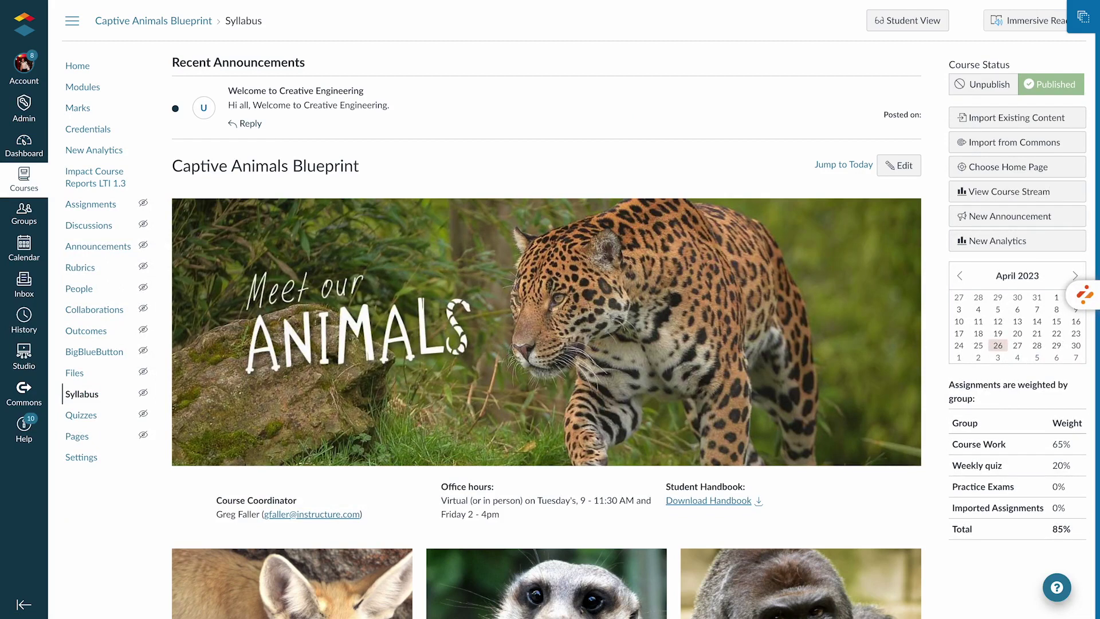
# - Review the blueprint's 24 unsynced changes in the Blueprint sidebar
pyautogui.click(1082, 18)
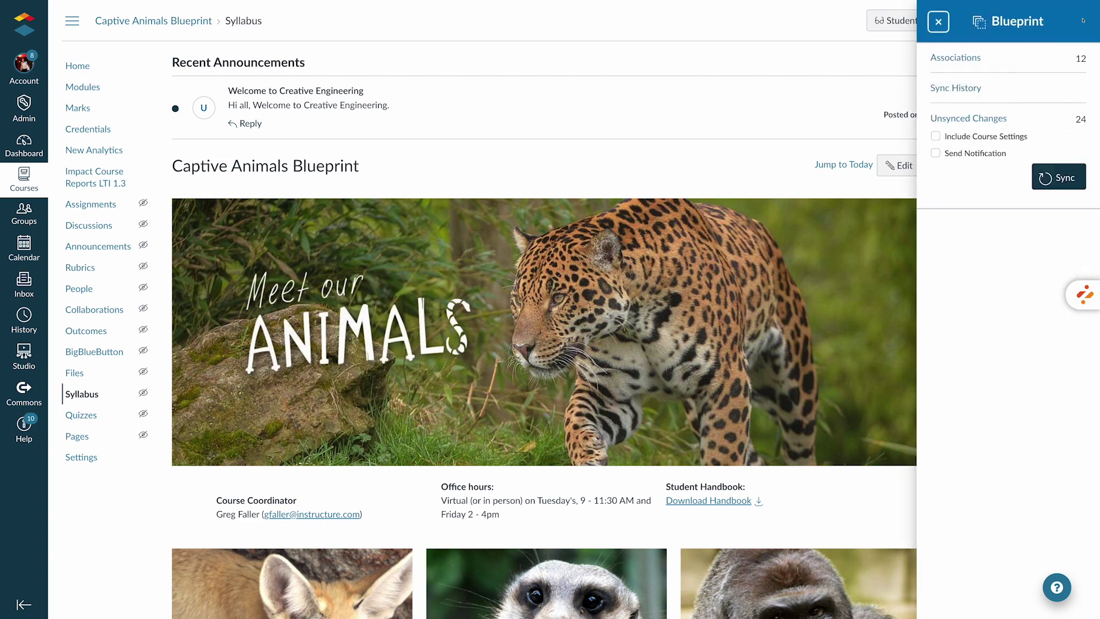
pyautogui.click(970, 120)
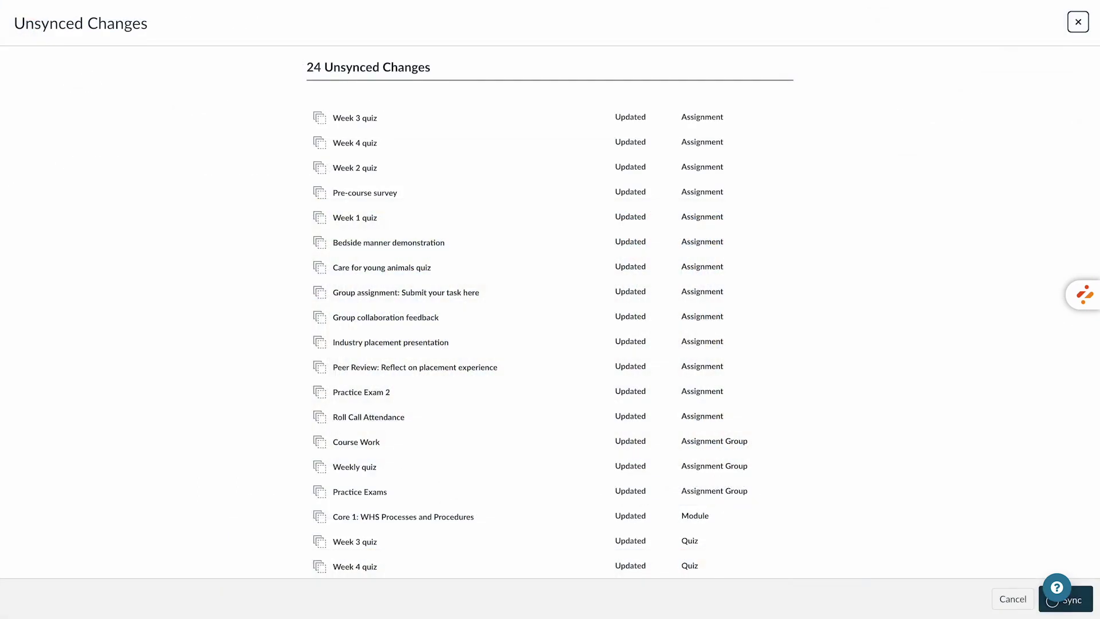
pyautogui.click(1078, 22)
# - Set the sync to include course settings and send a notification with a pasted message
pyautogui.click(935, 136)
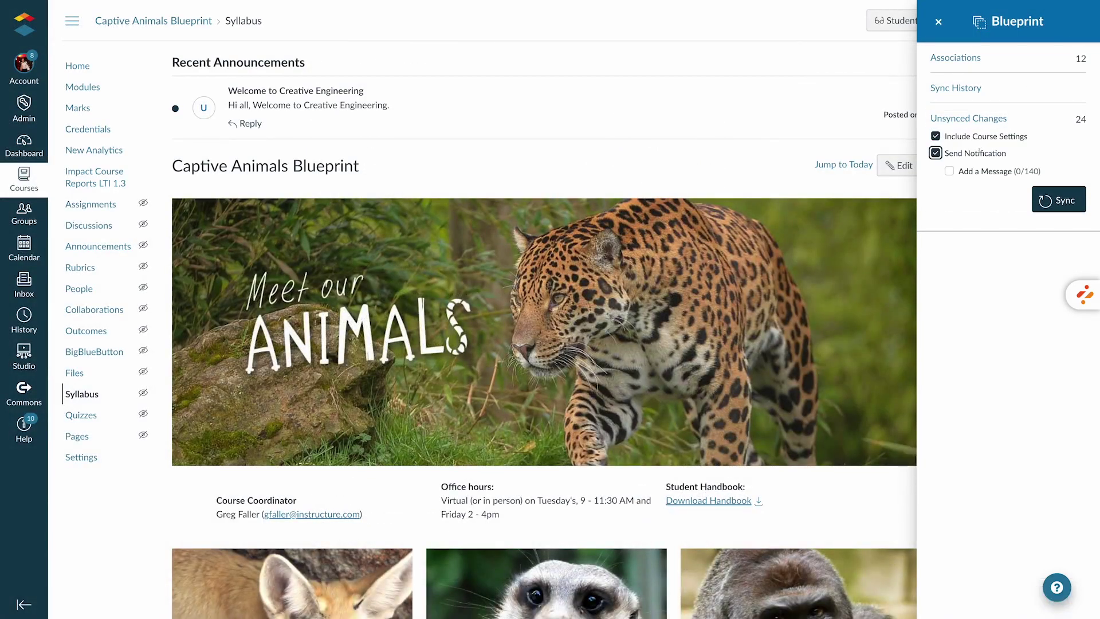
pyautogui.click(949, 171)
pyautogui.click(986, 202)
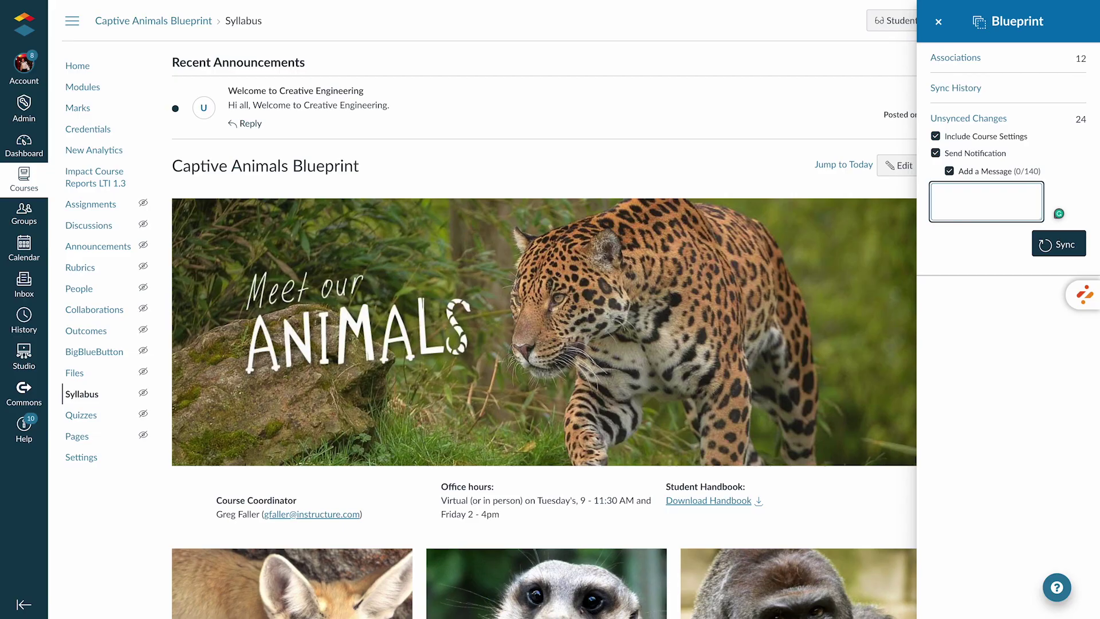
pyautogui.write('Hi all, Your content has been updated and includes...')
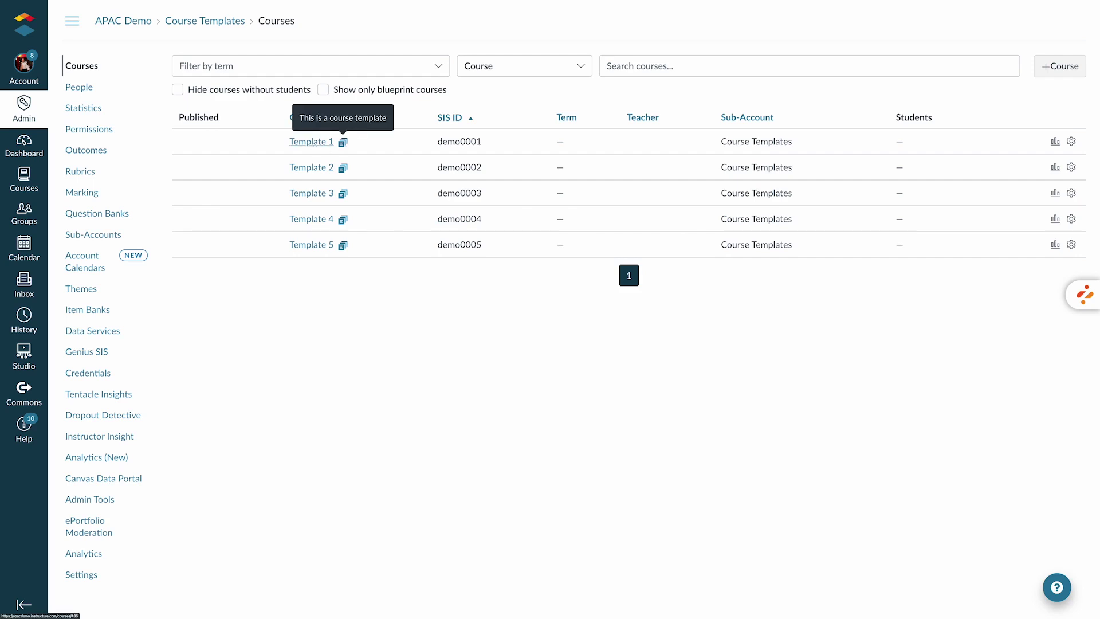
# - Open Template 1 from the Course Templates list
pyautogui.click(301, 141)
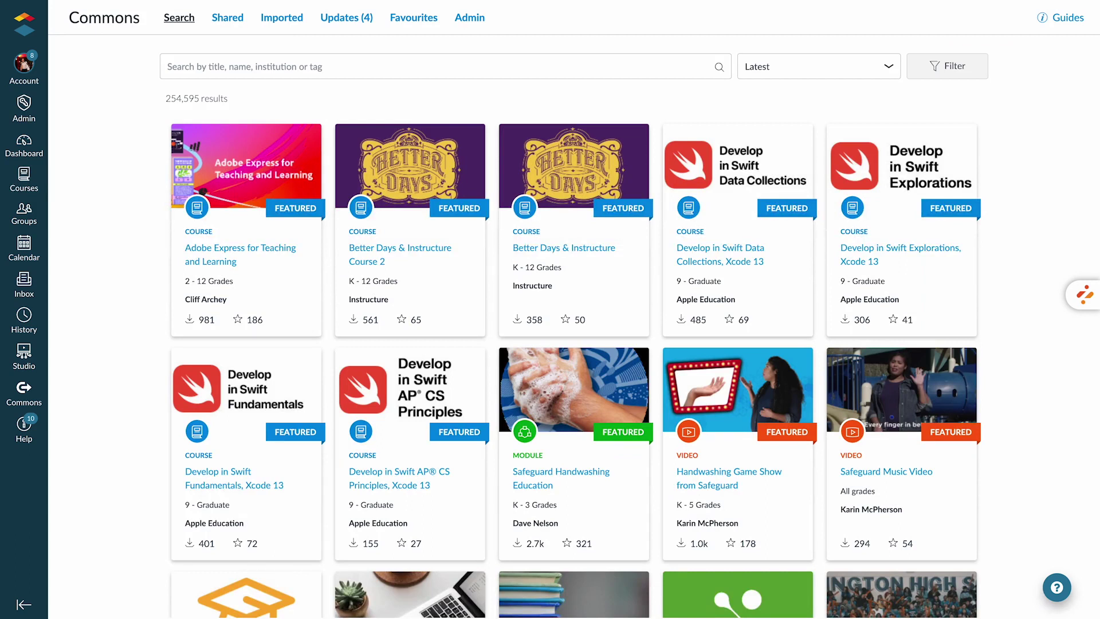
# - Filter the Commons search results to show only courses
pyautogui.click(944, 67)
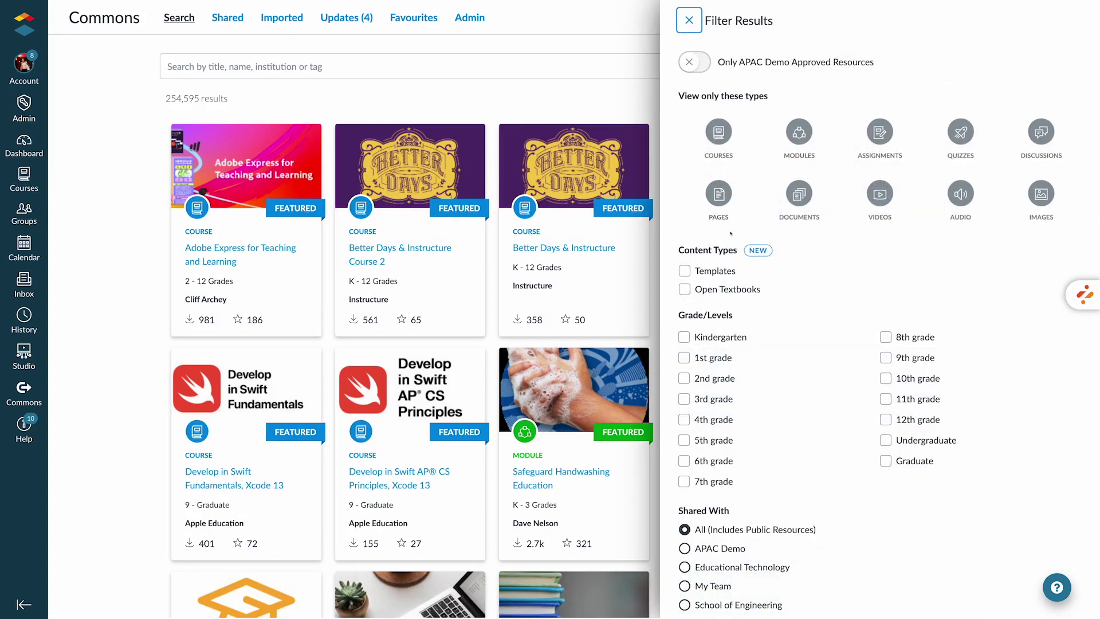
pyautogui.click(723, 134)
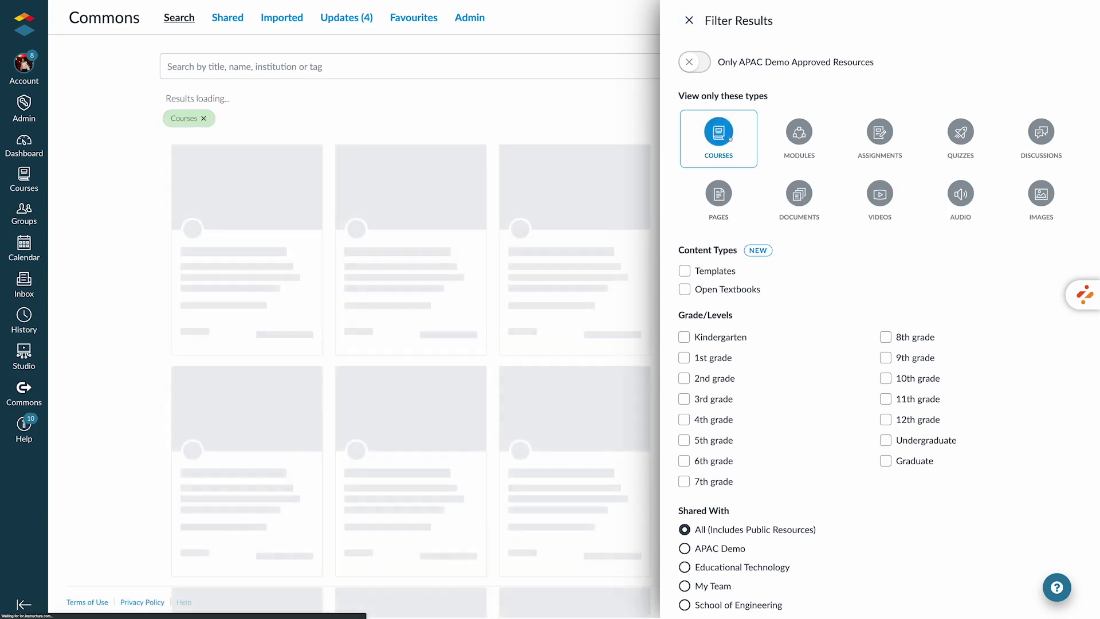
pyautogui.click(689, 21)
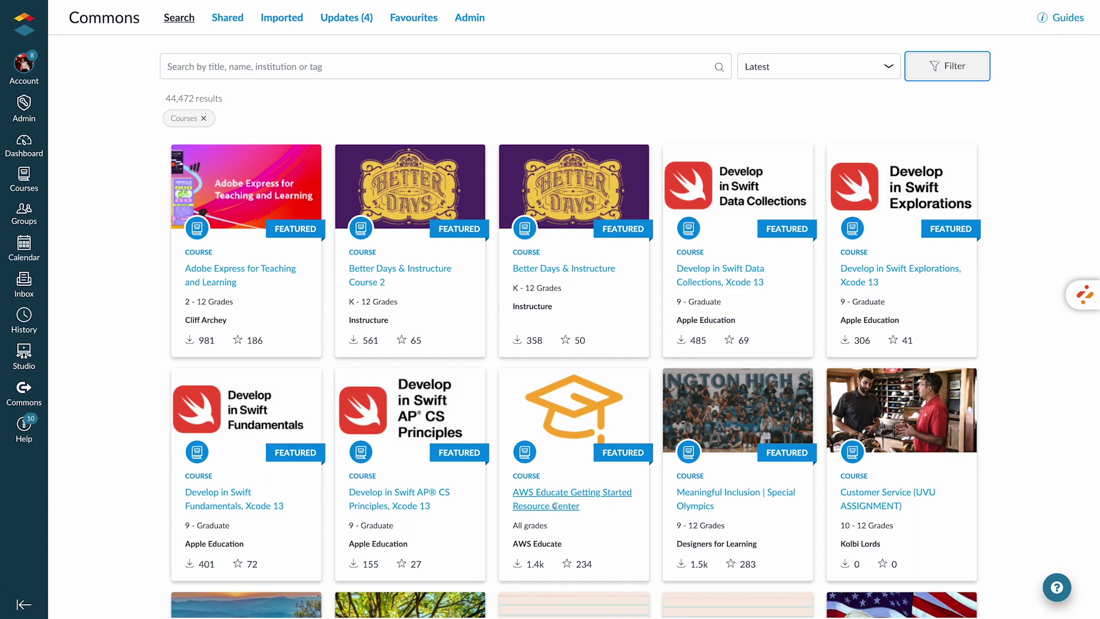
# - Choose Business 101 as the import destination for AWS Educate Getting Started Resource Center
pyautogui.click(547, 506)
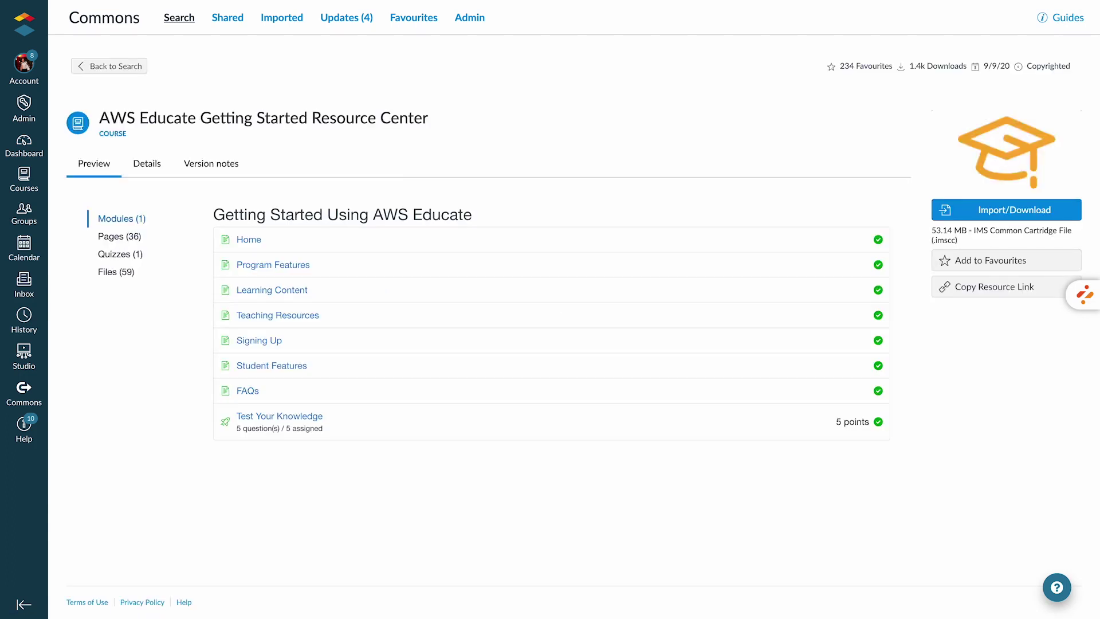
pyautogui.click(1007, 210)
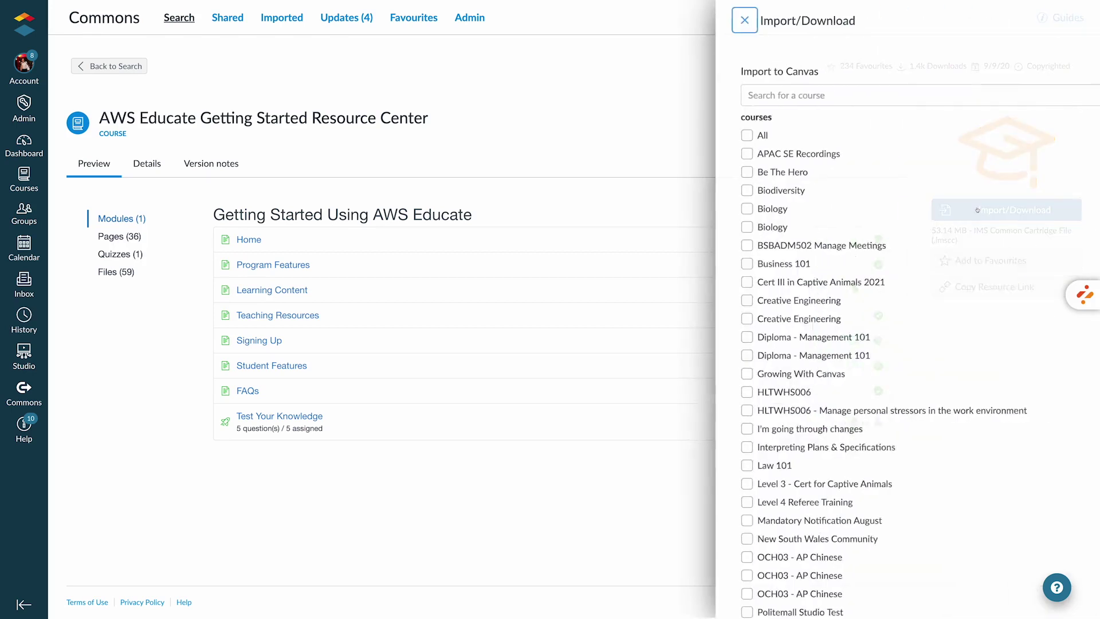
pyautogui.click(693, 263)
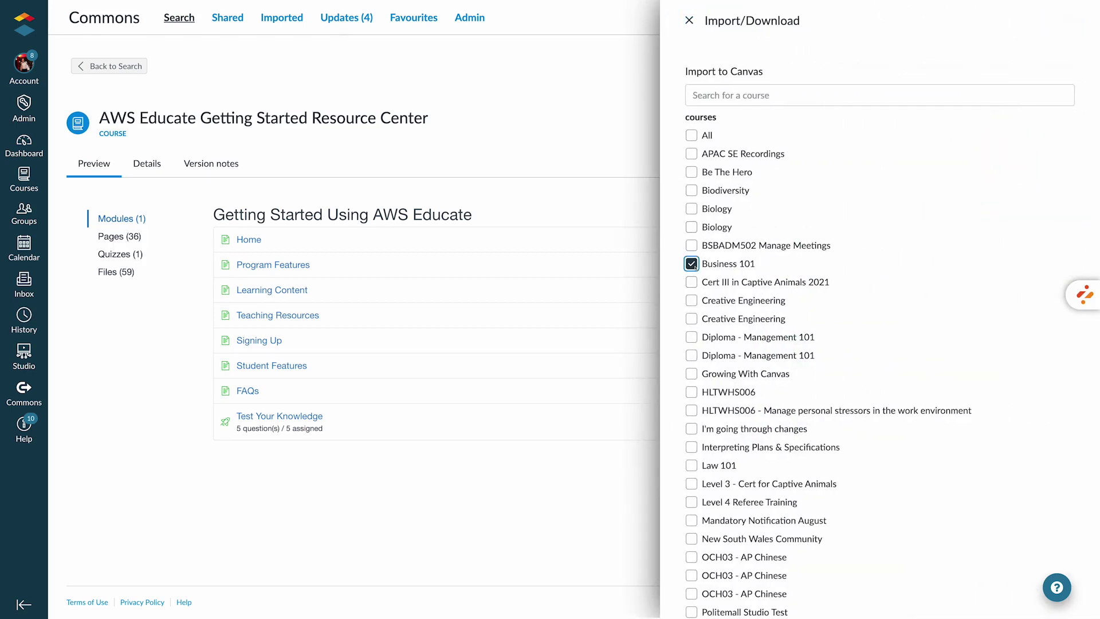
pyautogui.scroll(-3, 746, 497)
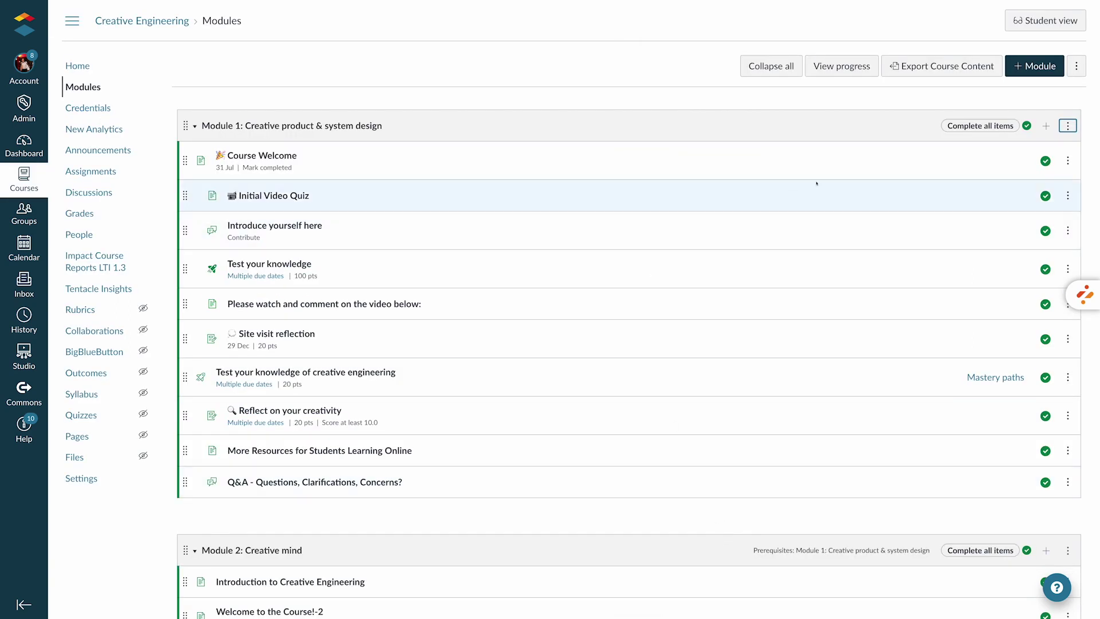
# - Send Module 1 to a colleague using Send To
pyautogui.press('Return')
pyautogui.press('Down')
pyautogui.press('Down')
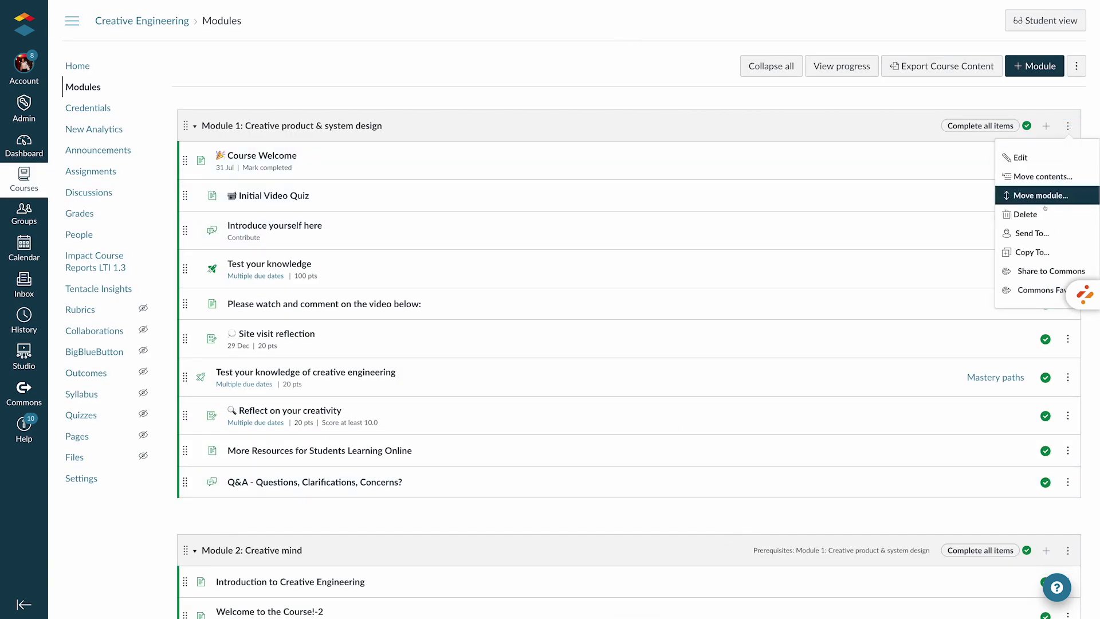
pyautogui.press('Down')
pyautogui.press('Down')
pyautogui.press('Return')
pyautogui.press('Tab')
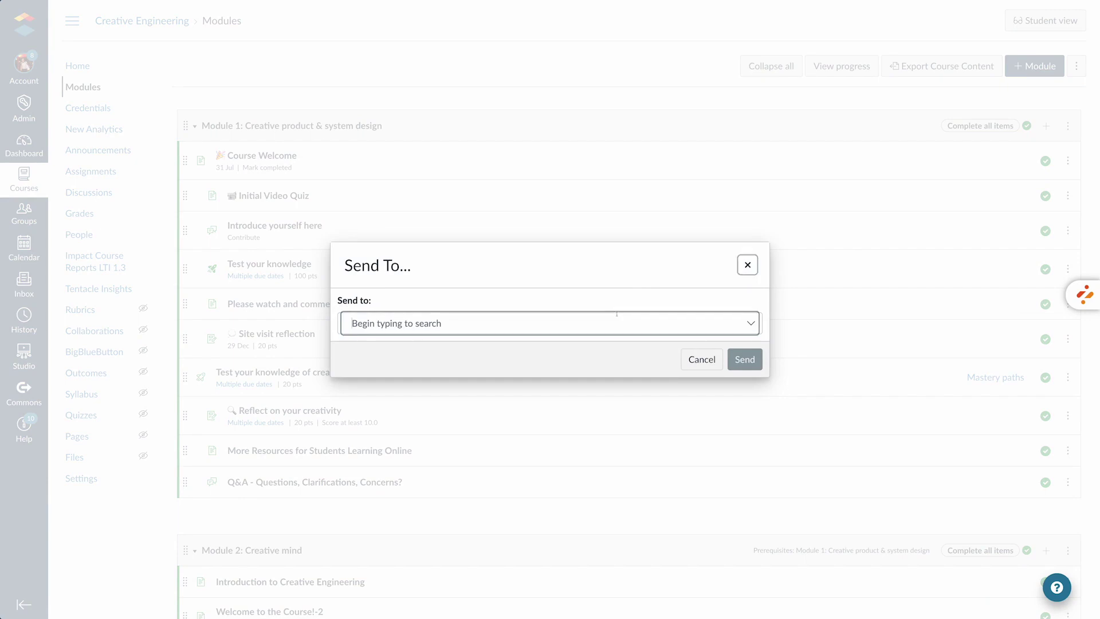
pyautogui.write('zoe')
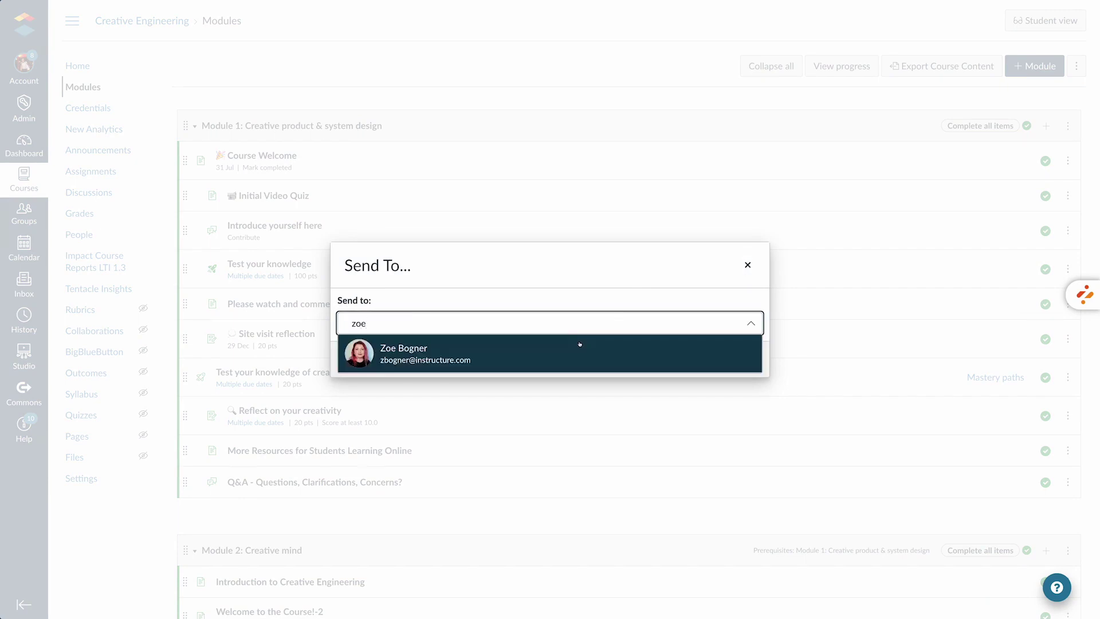
pyautogui.press('Return')
pyautogui.press('Tab')
pyautogui.press('Tab')
# - Start copying Module 1 to the Captive Animals Blueprint course
pyautogui.press('Return')
pyautogui.press('Return')
pyautogui.press('Down')
pyautogui.press('Down')
pyautogui.press('Down')
pyautogui.press('Return')
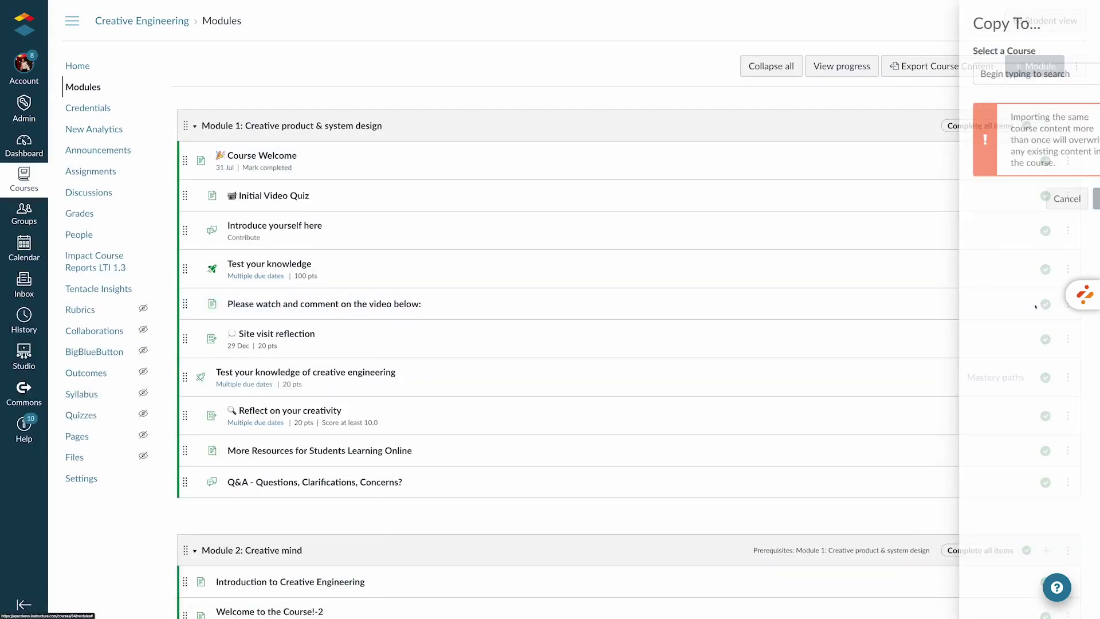
pyautogui.press('Tab')
pyautogui.write('b')
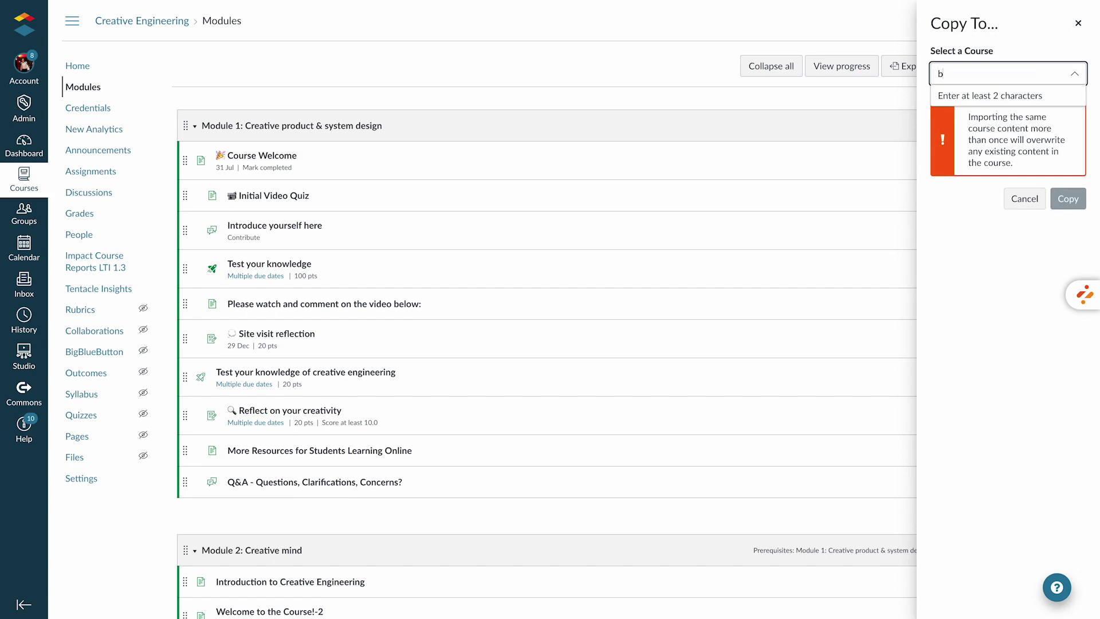
pyautogui.write('lueprint')
pyautogui.press('Down')
pyautogui.press('Down')
pyautogui.press('Down')
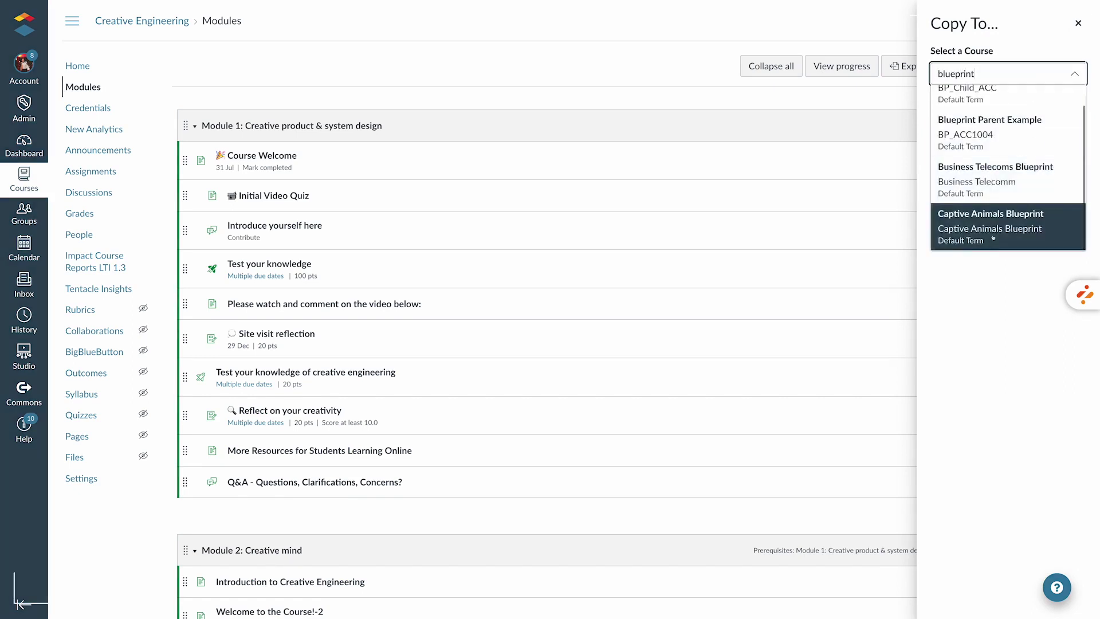